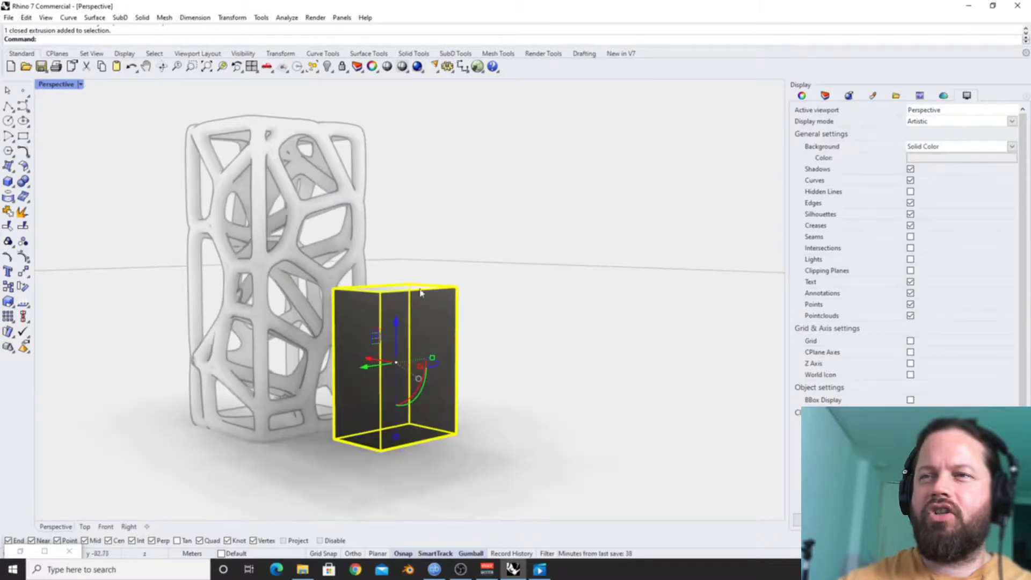
Set the Perspective viewport's display mode to Shaded and select the box beside the lattice tower.
click(60, 85)
click(87, 138)
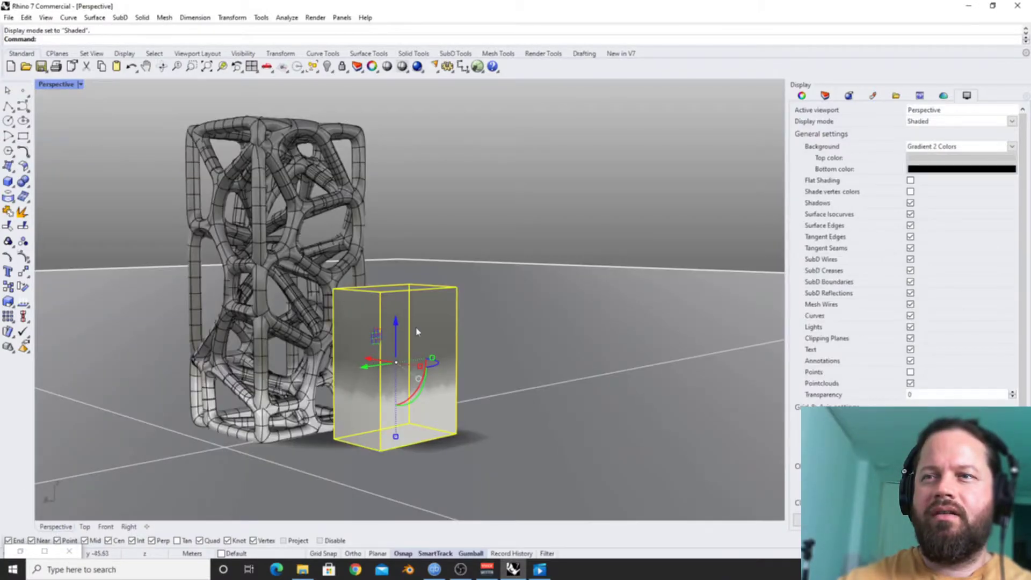
mouse_move(416, 328)
right_down()
mouse_move(422, 344)
mouse_move(419, 318)
right_up()
key(Escape)
click(420, 322)
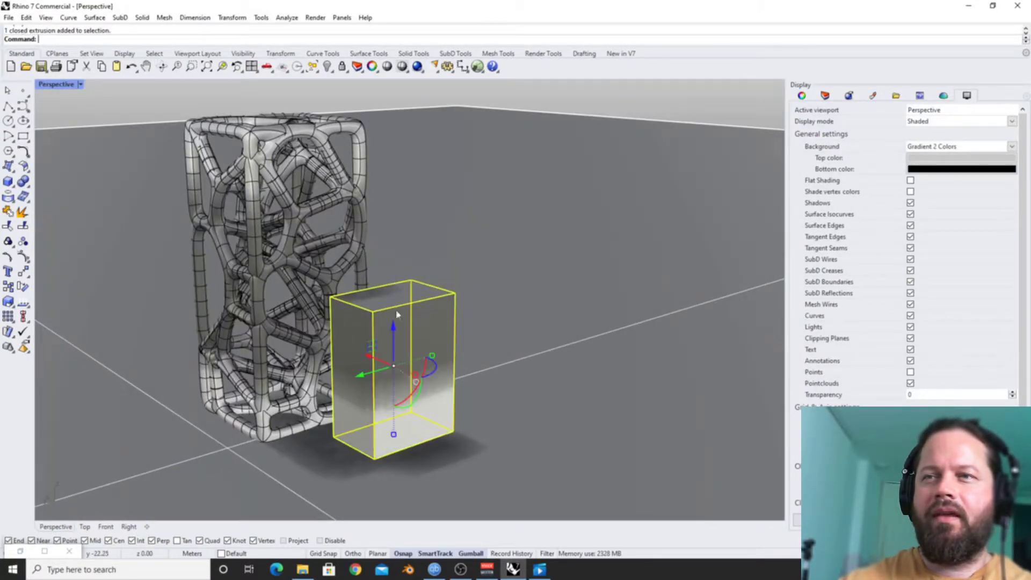
Set the Perspective viewport's display mode to Wireframe and inspect the selected box against the lattice tower.
click(53, 85)
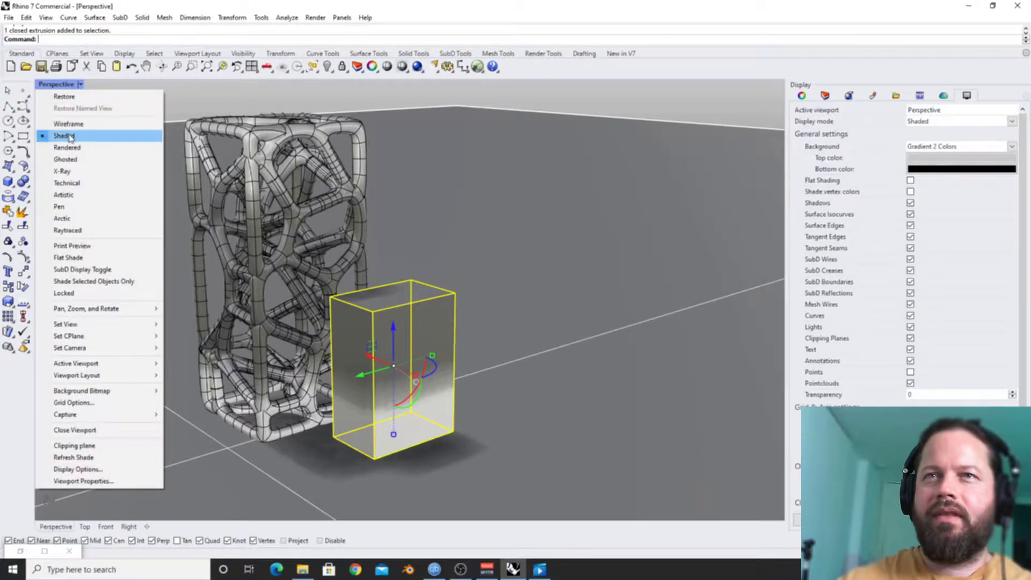
click(69, 123)
key(Escape)
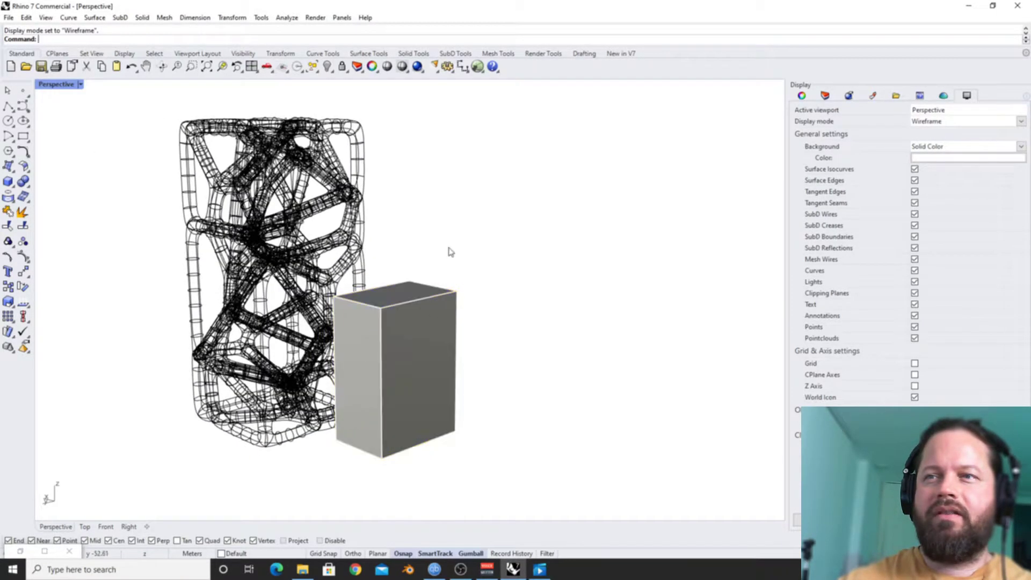
right_drag(449, 248, 426, 380)
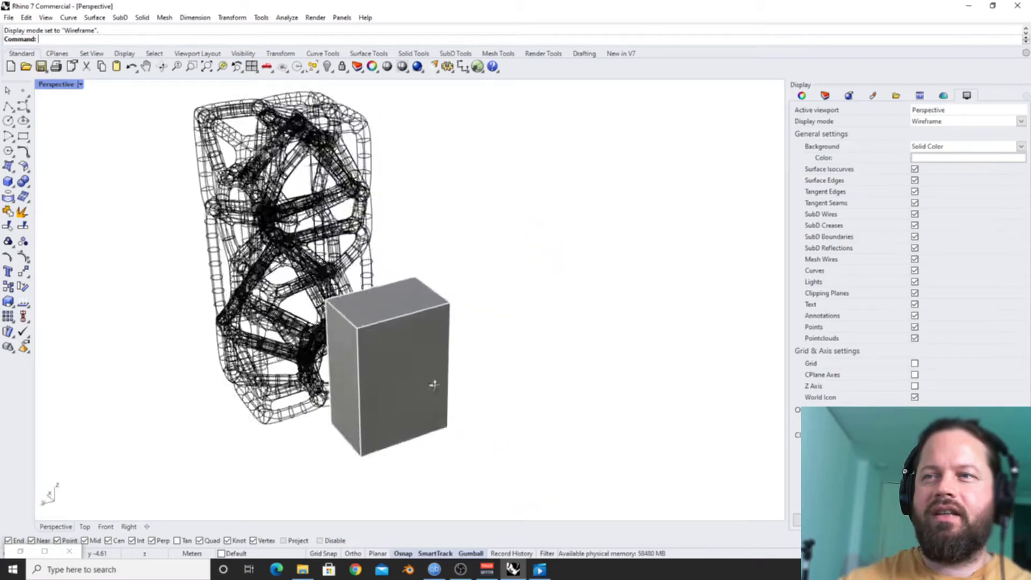
click(449, 356)
mouse_move(489, 274)
right_down()
mouse_move(559, 250)
mouse_move(495, 272)
right_up()
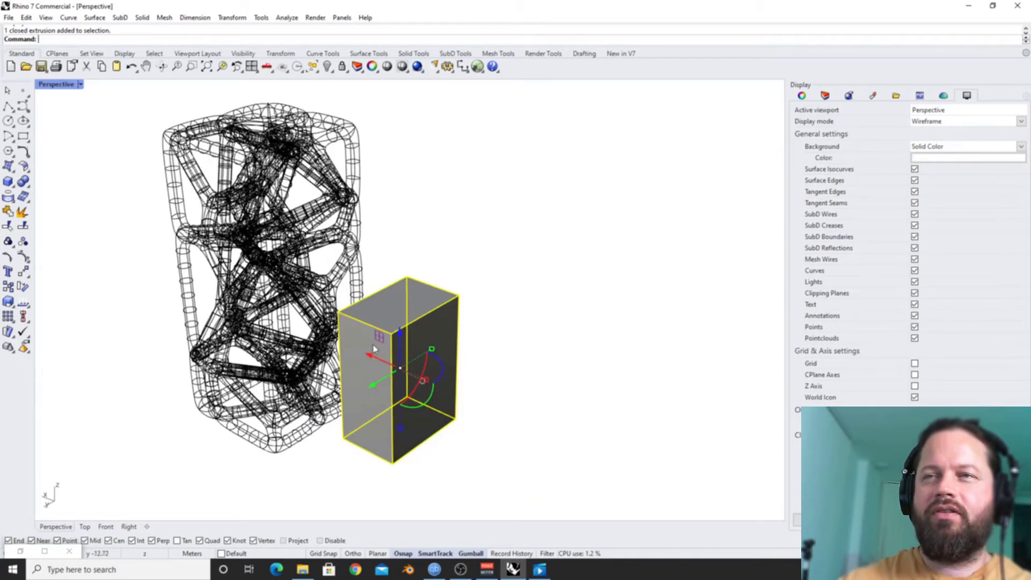
scroll(490, 258, up, 2)
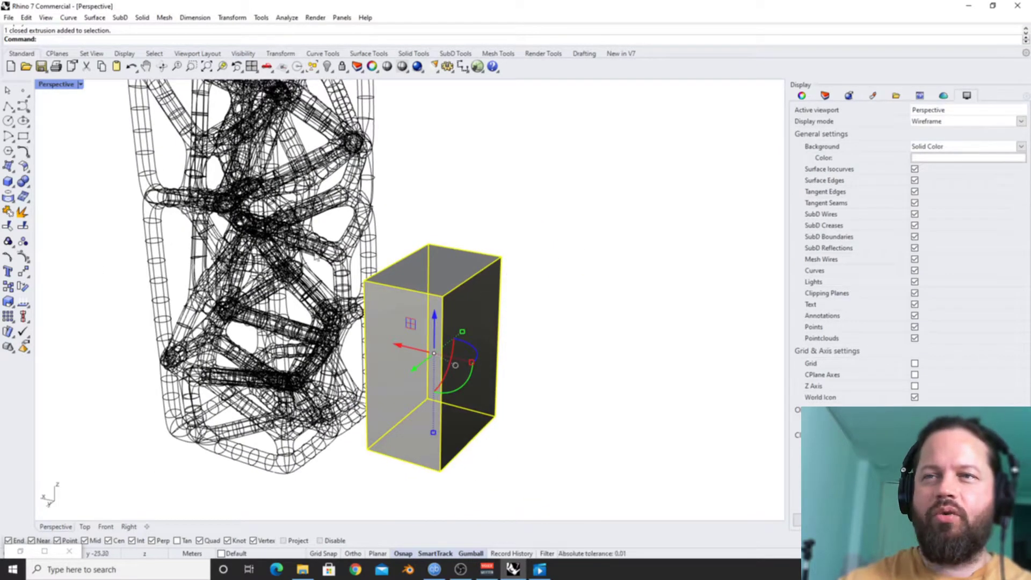
right_drag(446, 311, 521, 255)
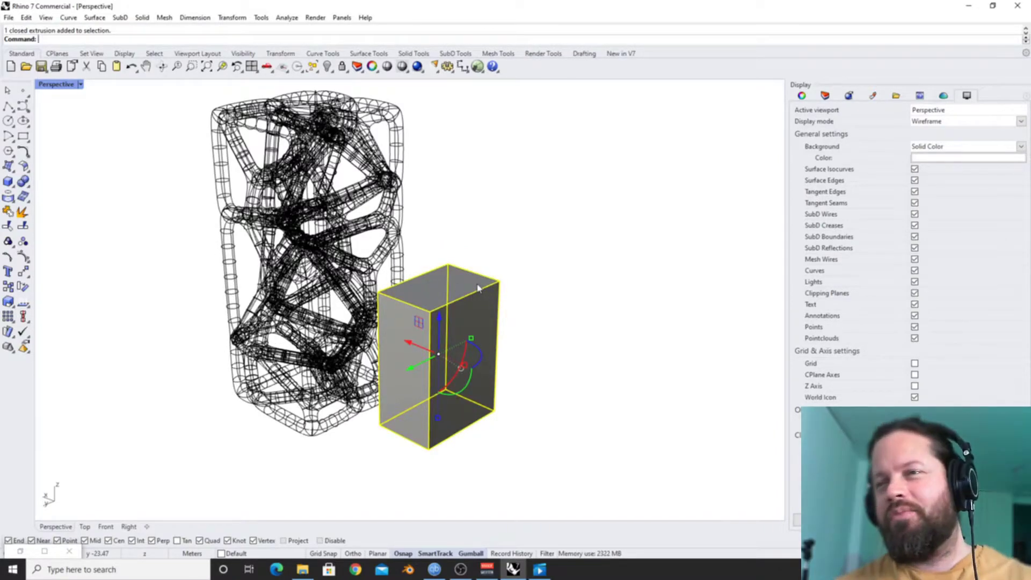
click(399, 129)
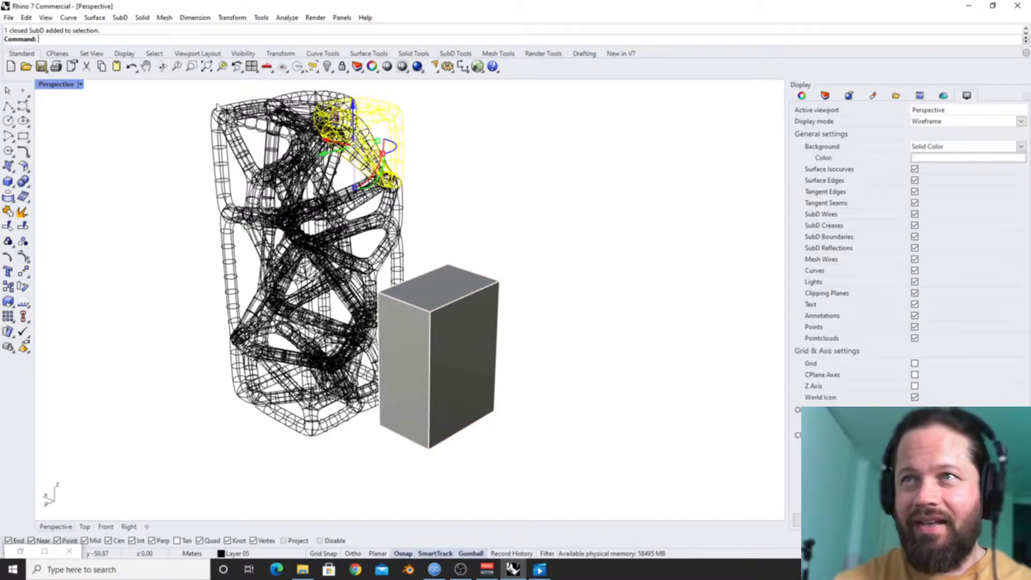
click(54, 85)
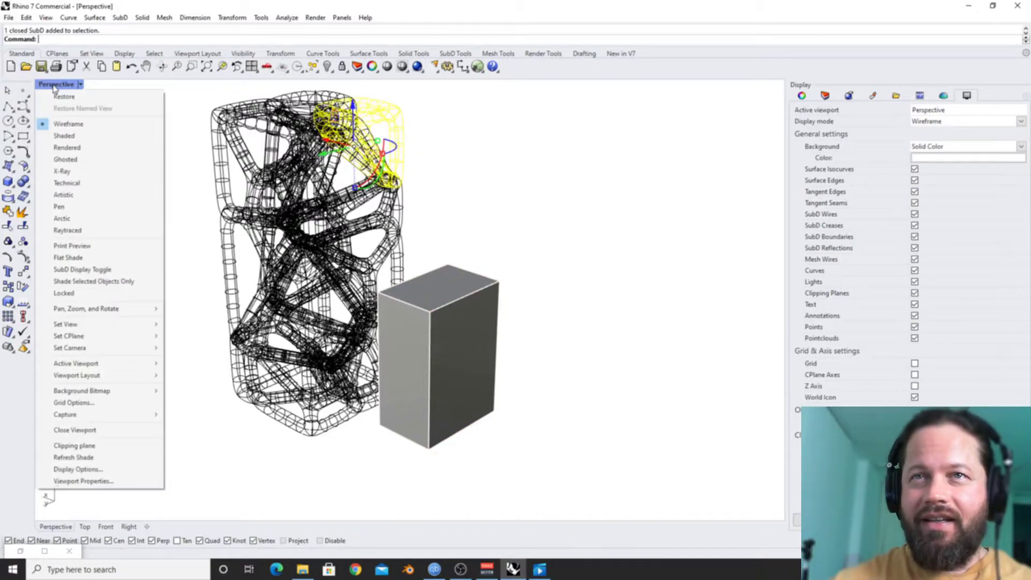
click(90, 125)
Run SetObjectDisplayMode on the box and set its mode to UseView so it follows the viewport.
click(480, 284)
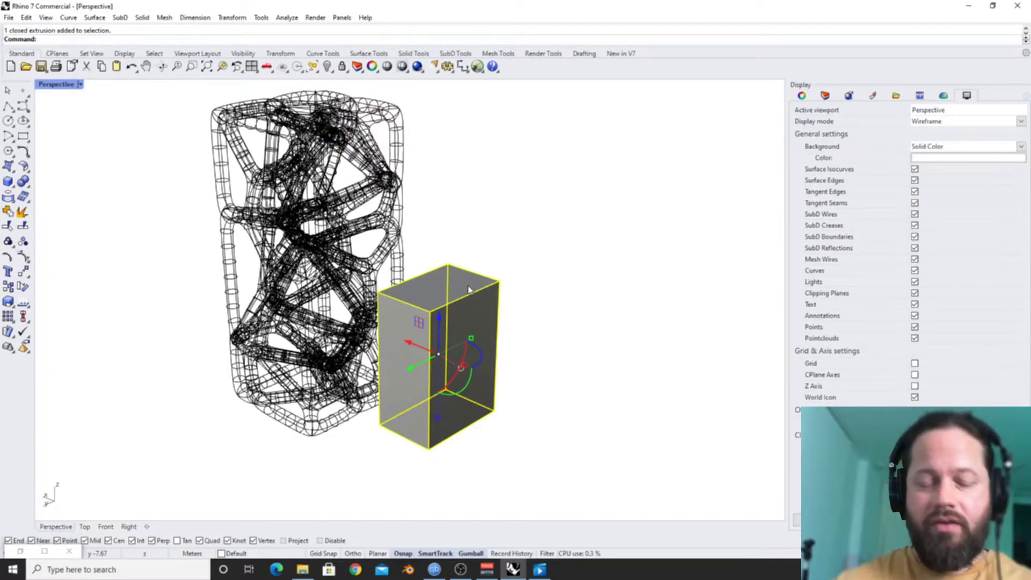
text(Set)
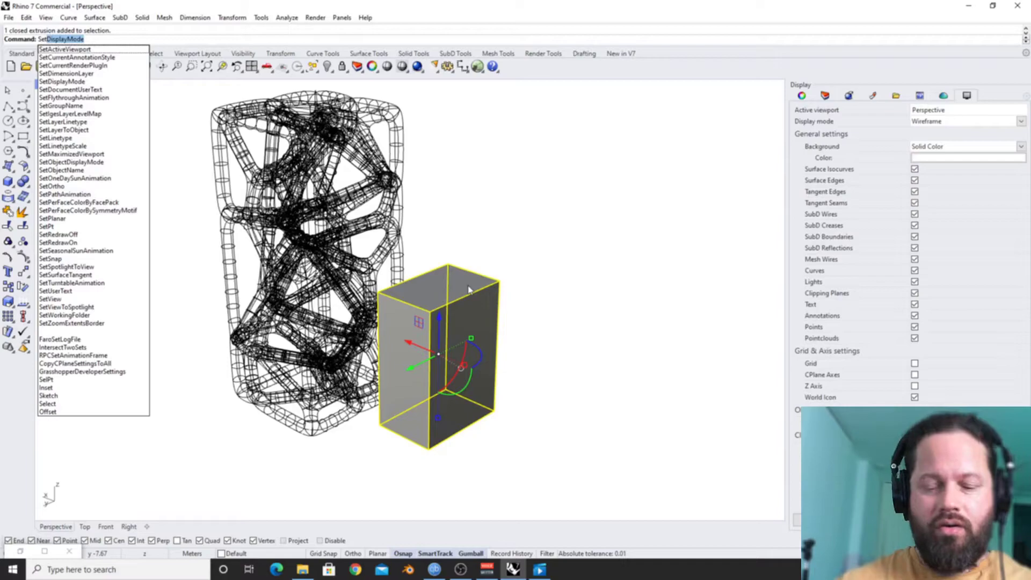
text(O)
key(Return)
text(m)
key(Return)
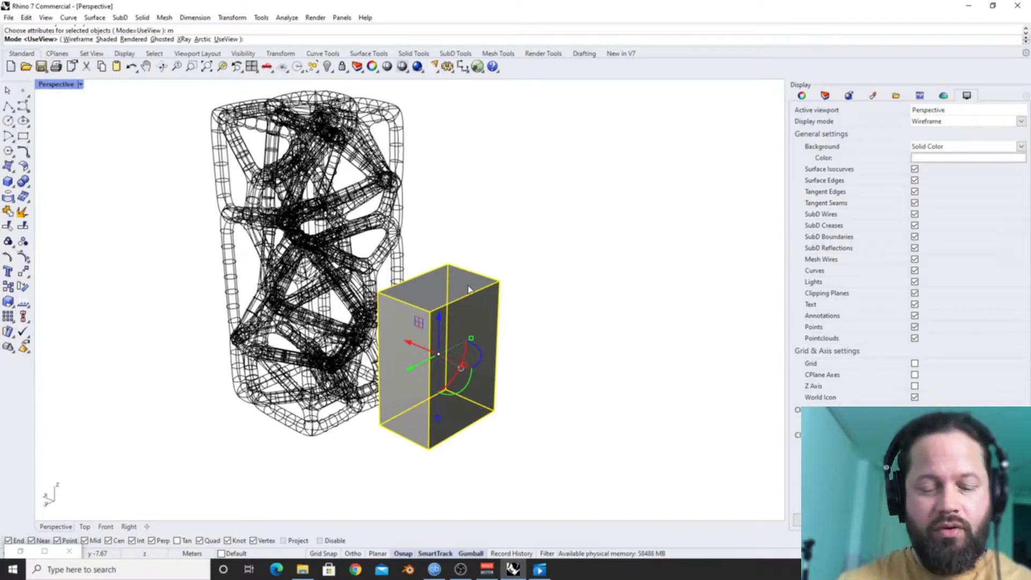
text(u)
key(Return)
click(445, 231)
click(446, 290)
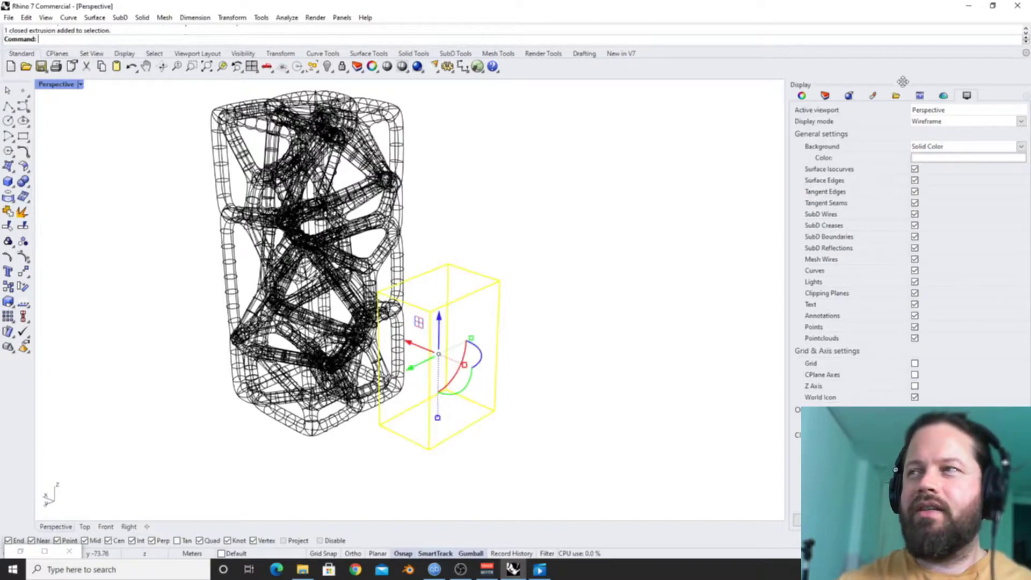
click(825, 95)
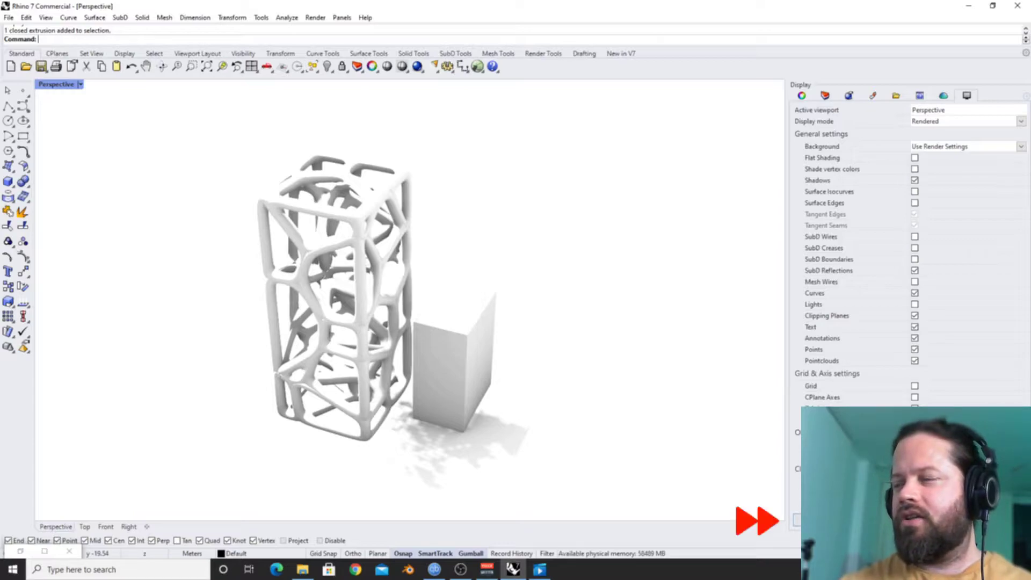
Open the display mode settings and restore the defaults of the Wireframe and Shaded modes.
click(797, 520)
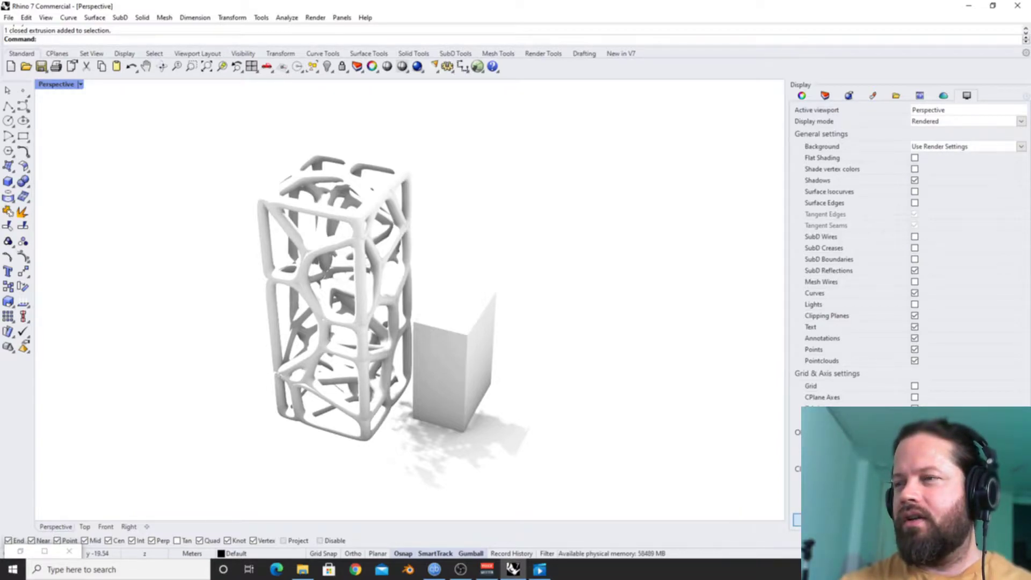
drag(518, 126, 482, 103)
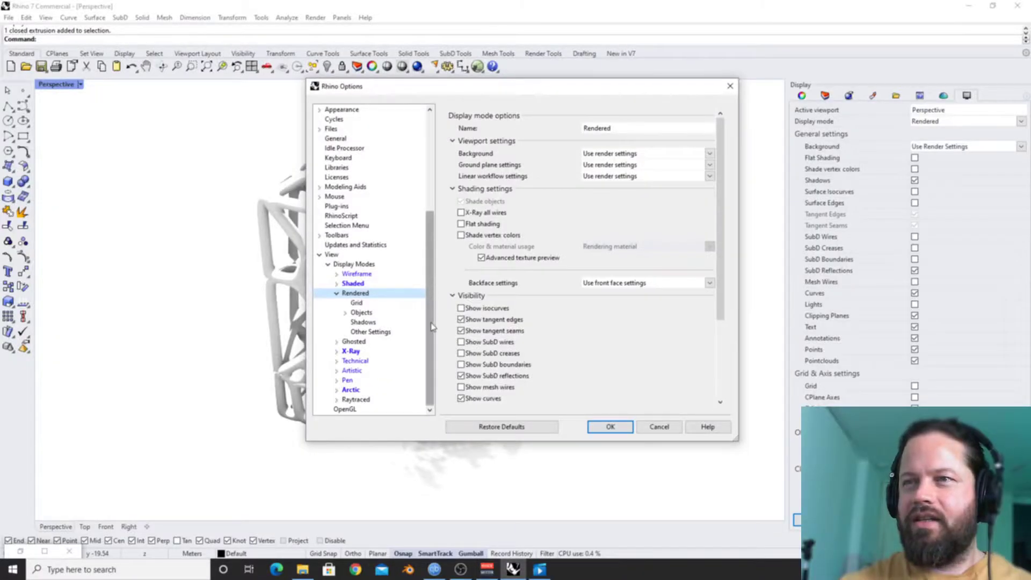
click(357, 275)
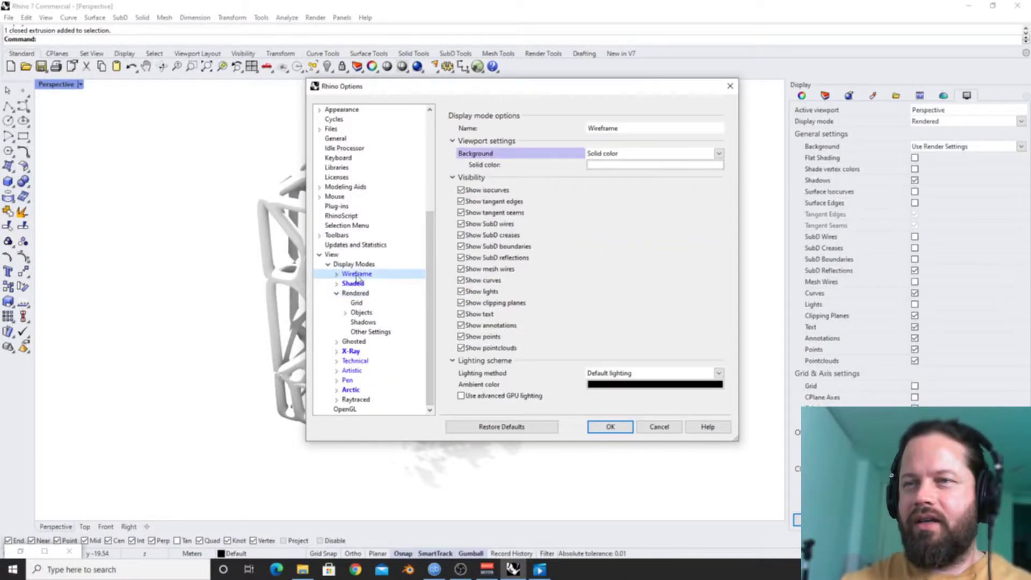
click(483, 426)
click(353, 284)
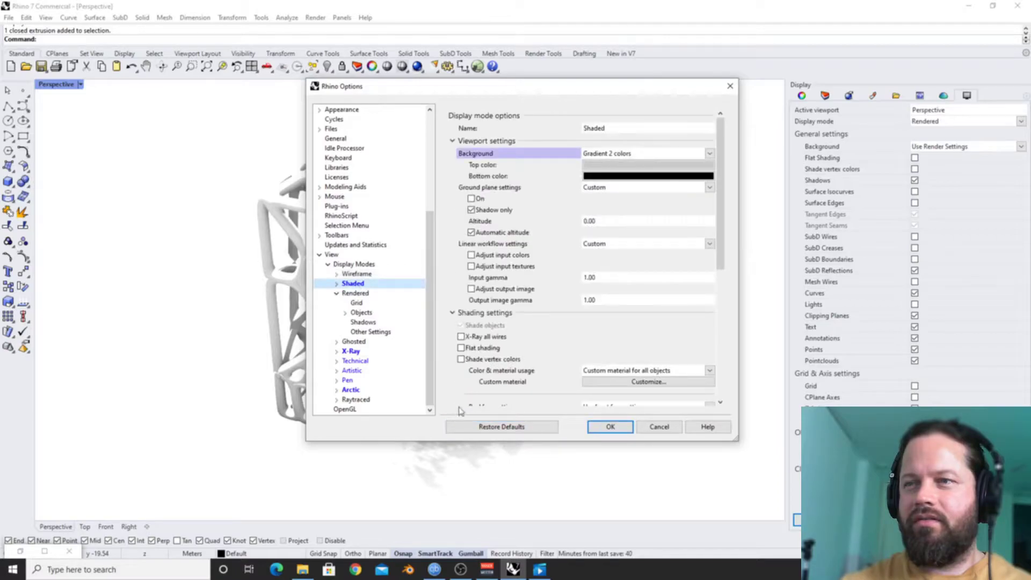
click(492, 428)
Restore the default settings of the X-Ray, Technical and Artistic display modes.
click(337, 293)
click(352, 351)
click(478, 426)
click(355, 361)
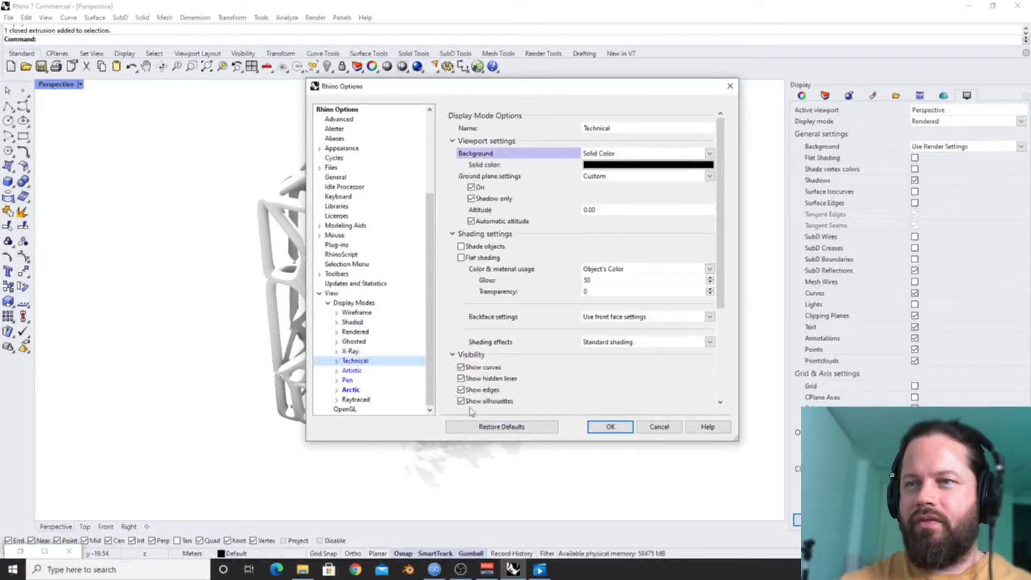
click(487, 427)
click(352, 370)
click(512, 429)
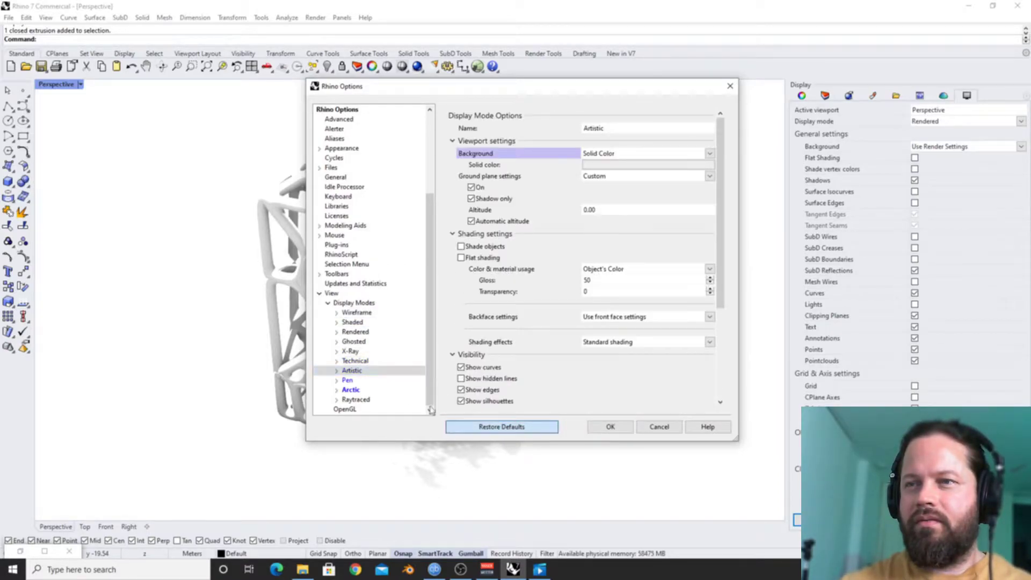
Restore the default settings of the Pen and Arctic display modes.
click(347, 380)
click(498, 427)
click(350, 389)
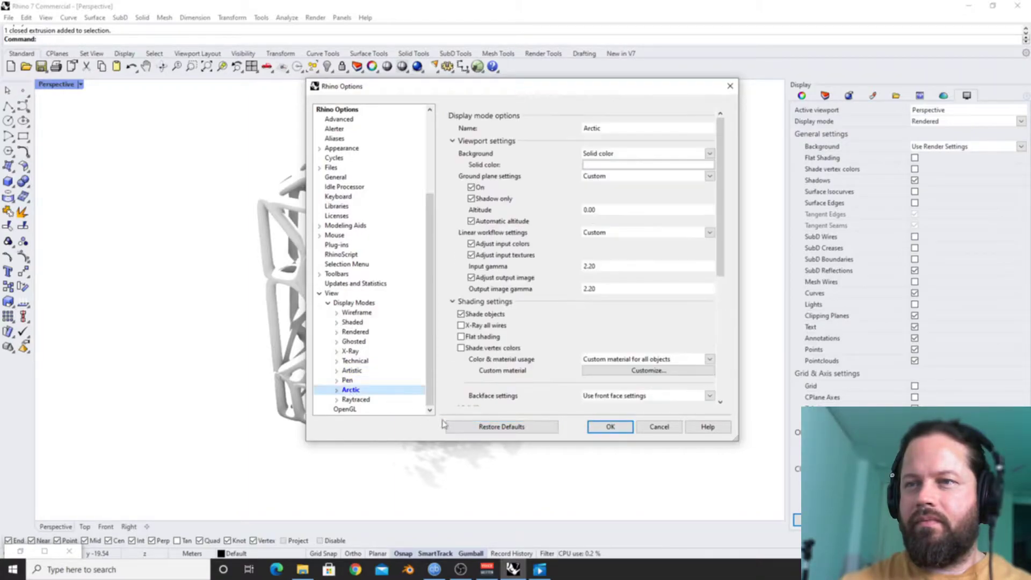
click(456, 427)
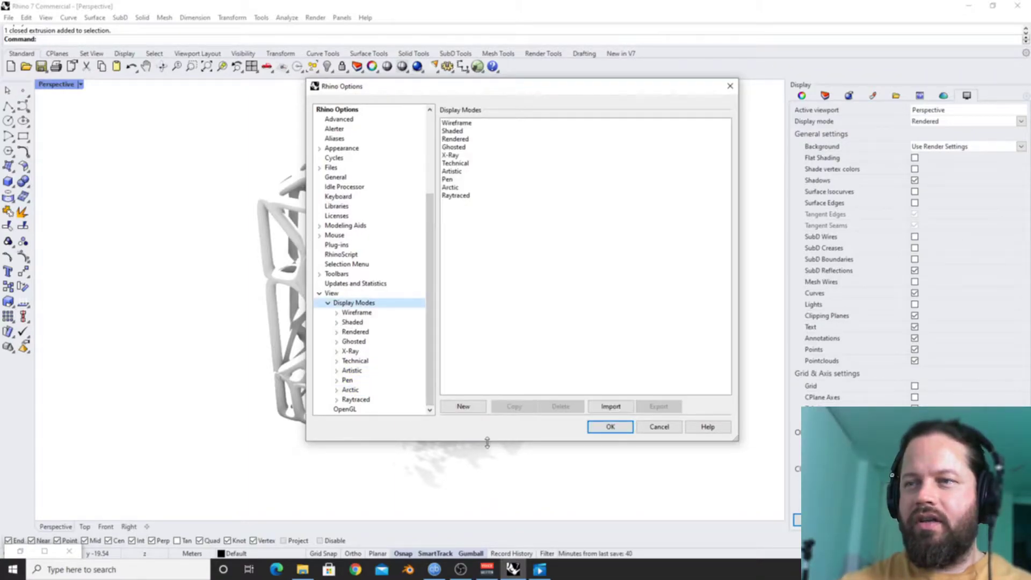
Enlarge the options dialog and look through the display modes list from Wireframe to Raytraced.
drag(487, 442, 487, 511)
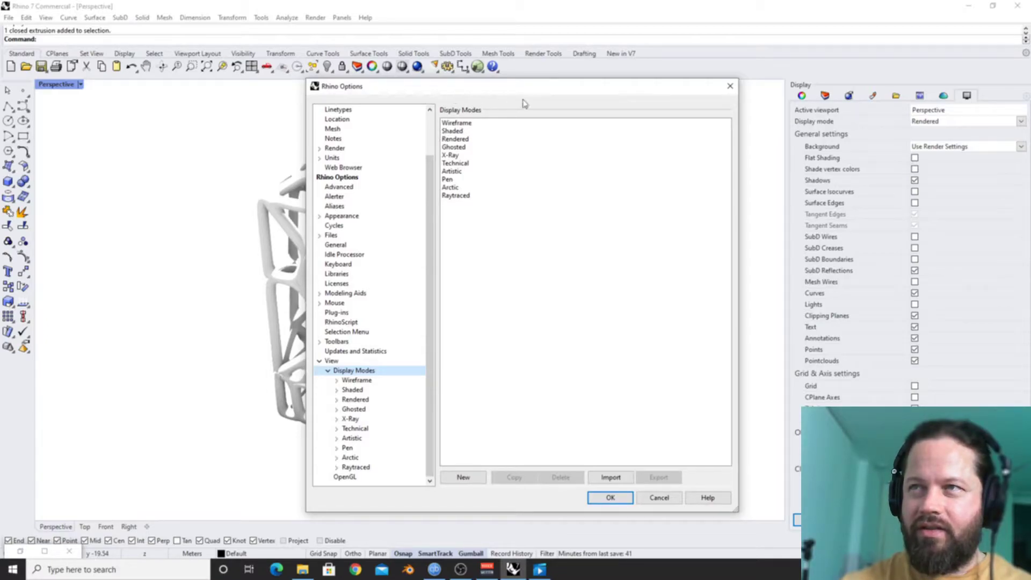
drag(539, 91, 517, 89)
click(437, 122)
click(431, 195)
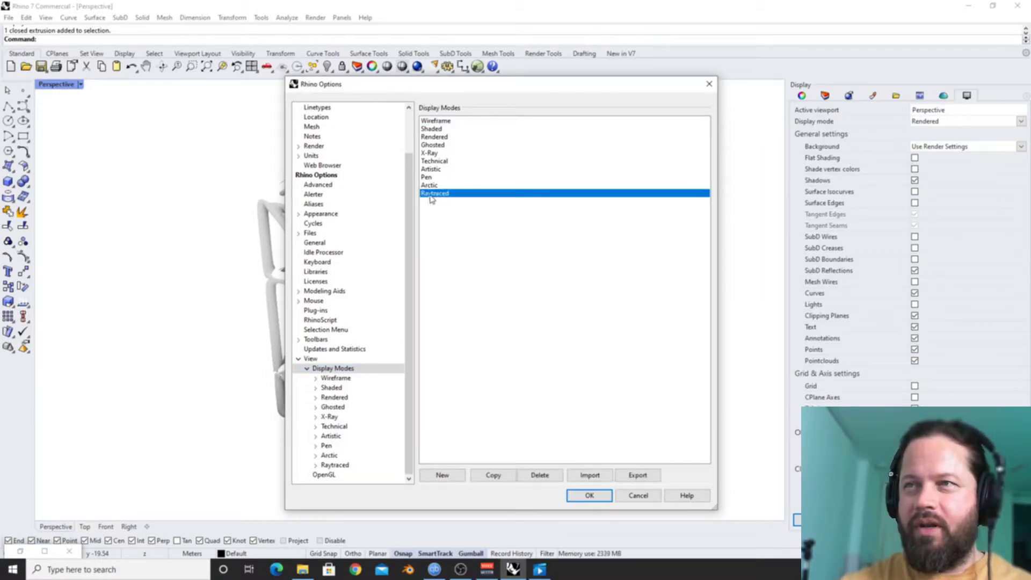
click(440, 122)
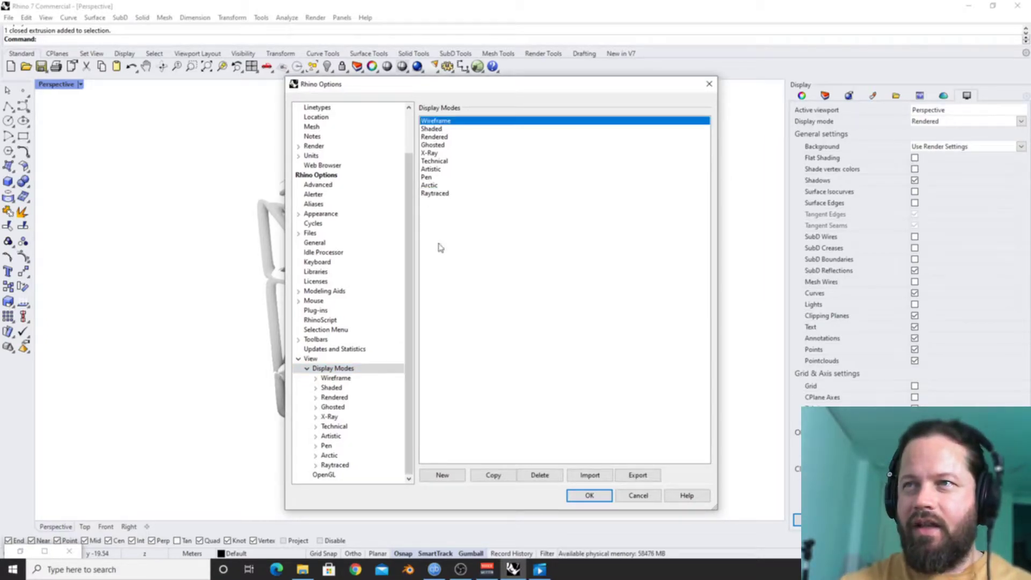
Duplicate the Rendered display mode and delete the copy from the display modes list.
click(438, 138)
drag(434, 85, 404, 87)
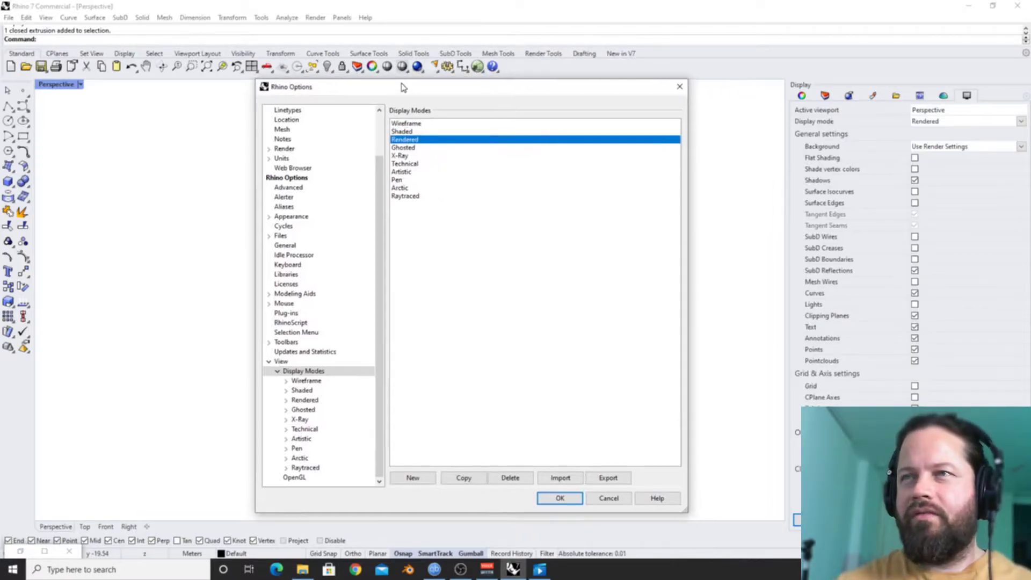
click(465, 478)
click(303, 362)
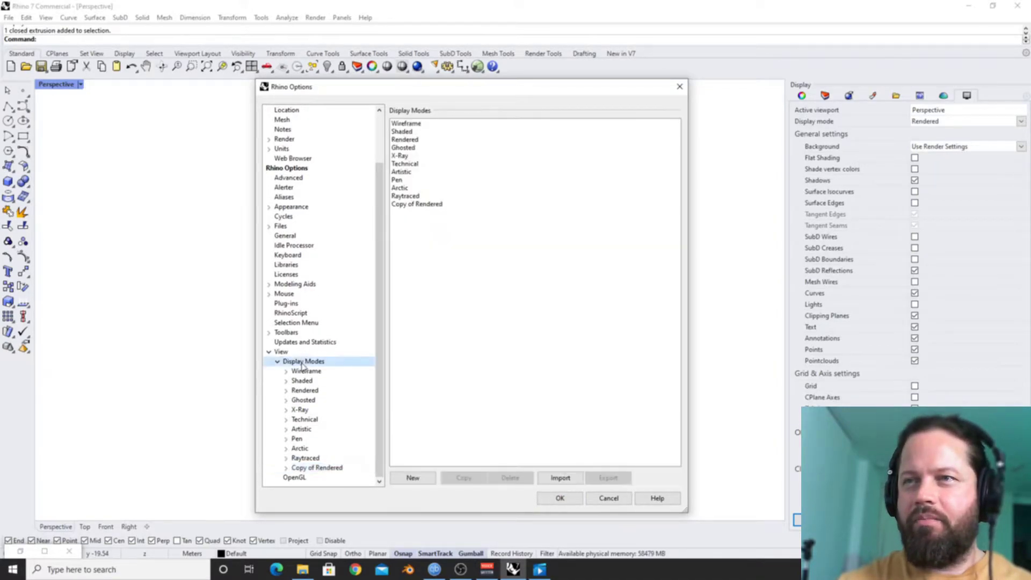
click(424, 204)
key(Delete)
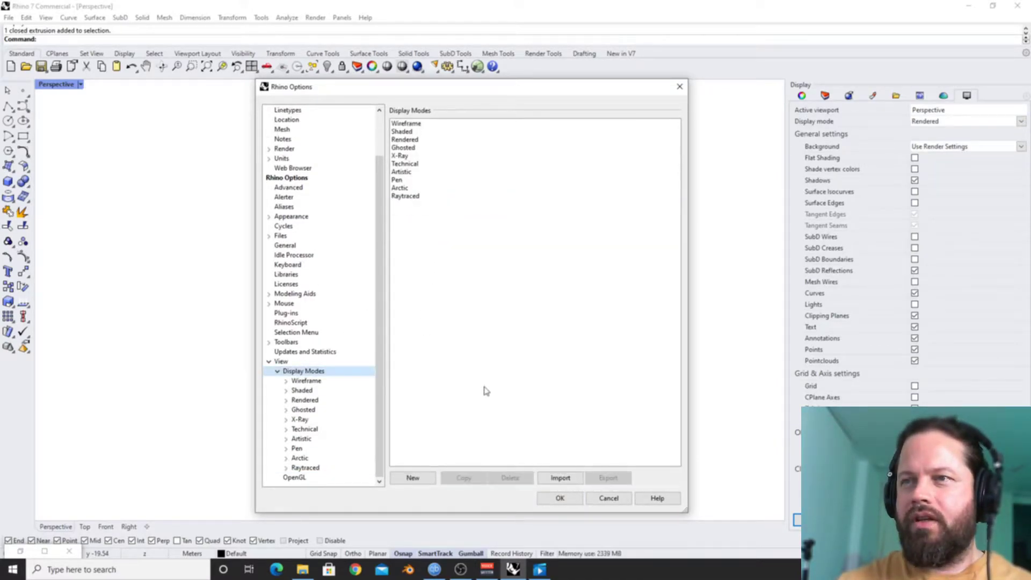
Create a blank new display mode, compare its settings with Rendered, and delete it from the list.
click(423, 479)
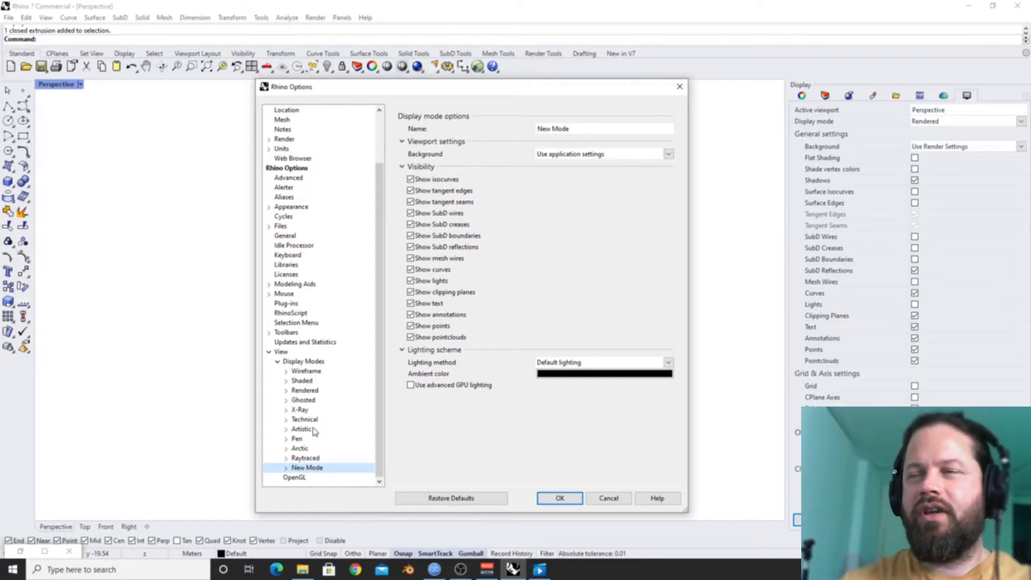
click(304, 390)
click(311, 468)
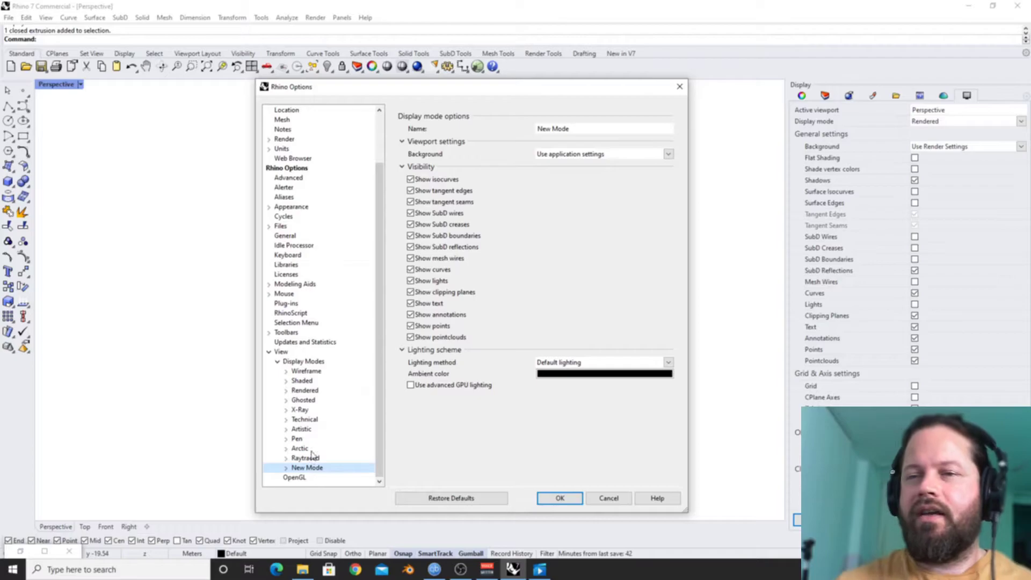
click(302, 362)
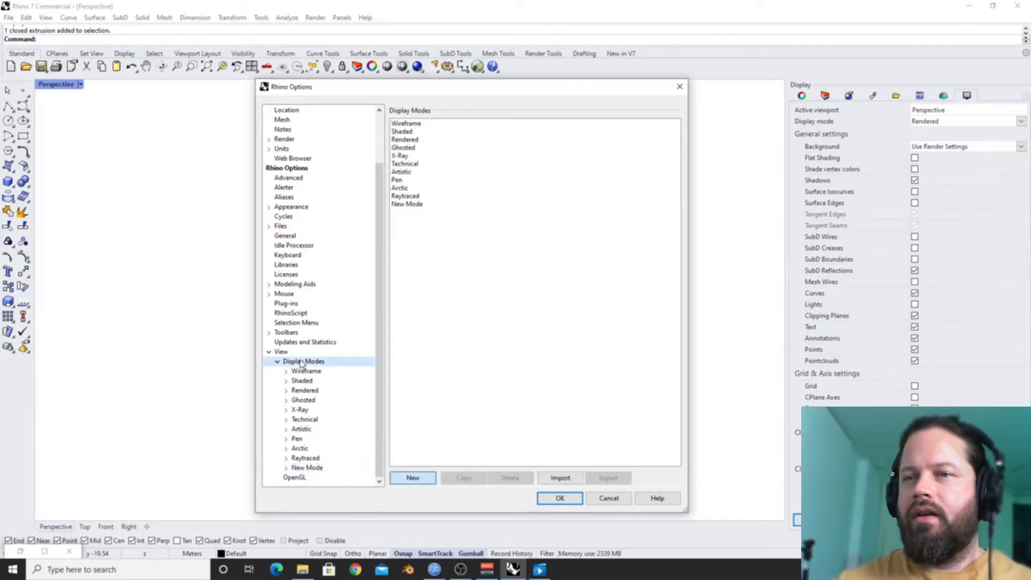
click(415, 205)
click(511, 479)
click(480, 324)
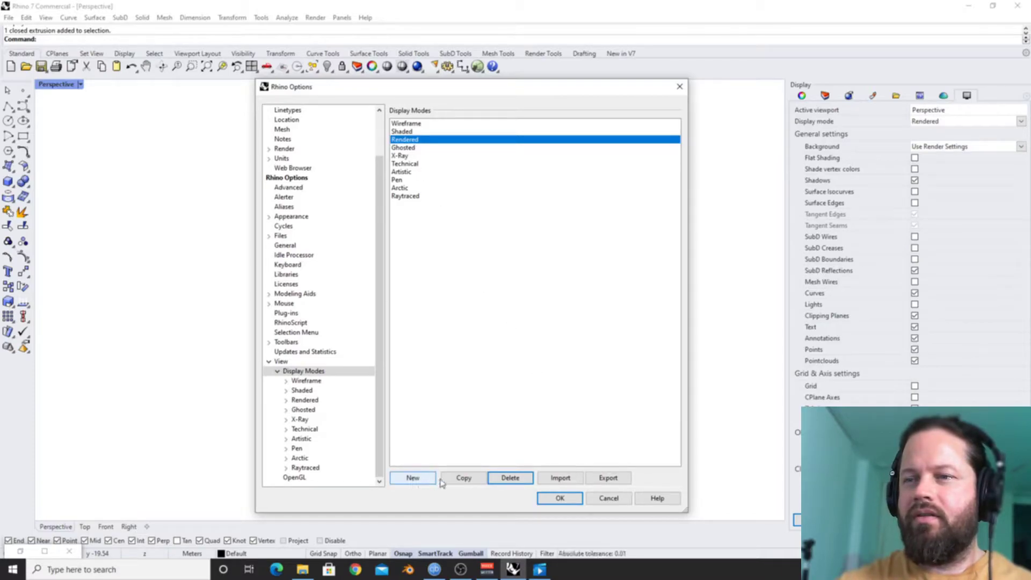
Create a copy of the Rendered display mode and select the copy in the display modes list.
click(463, 477)
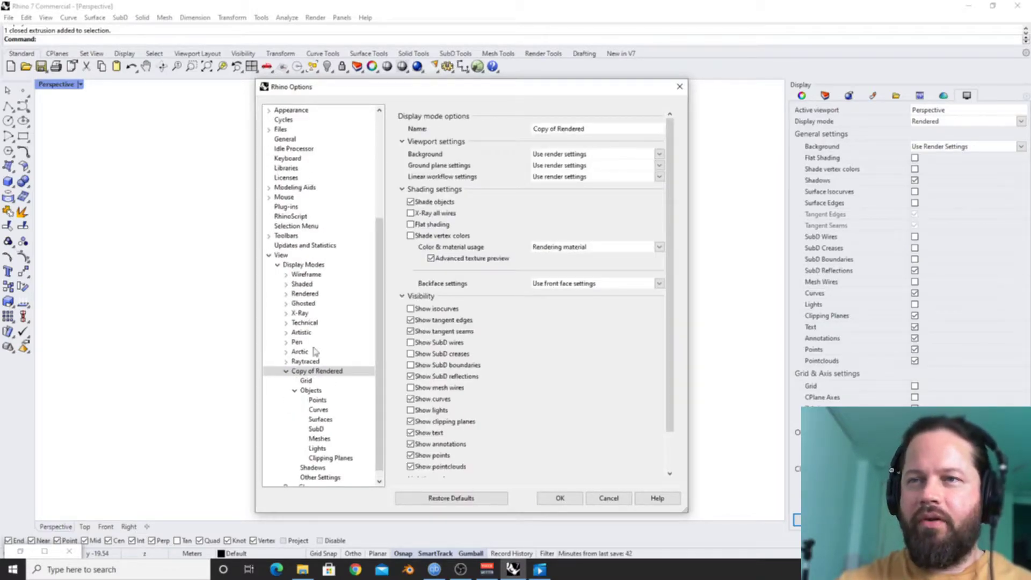
click(303, 265)
click(416, 205)
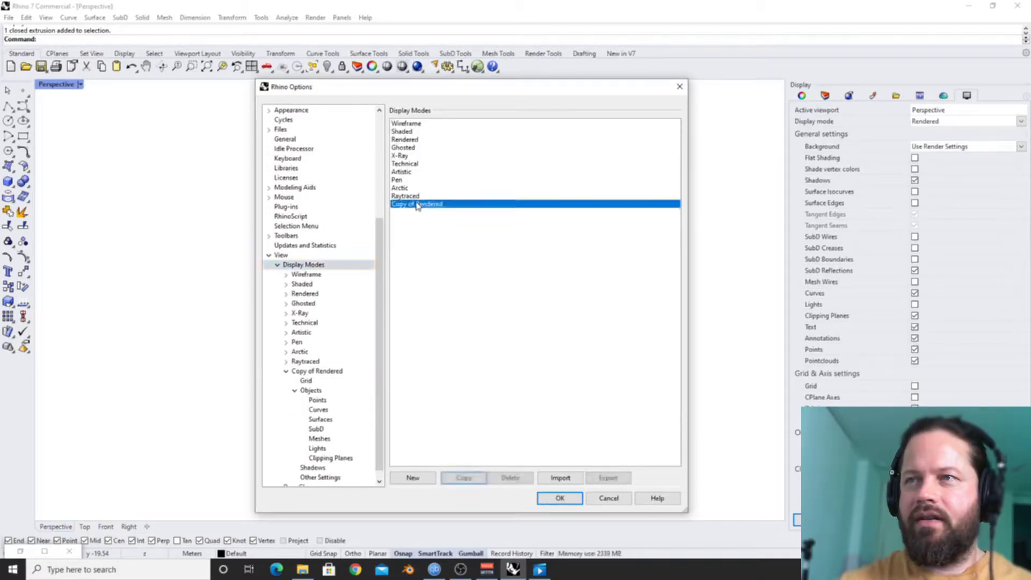
Rename the copied Rendered display mode to "Rendered" followed by the owner's first name.
click(309, 372)
click(592, 128)
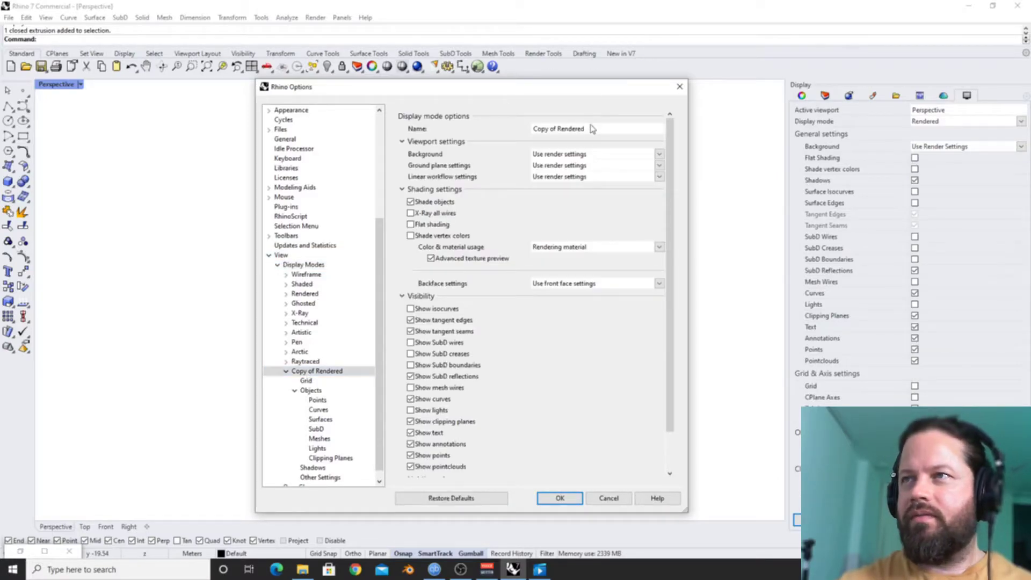
drag(592, 129, 446, 121)
key(BackSpace)
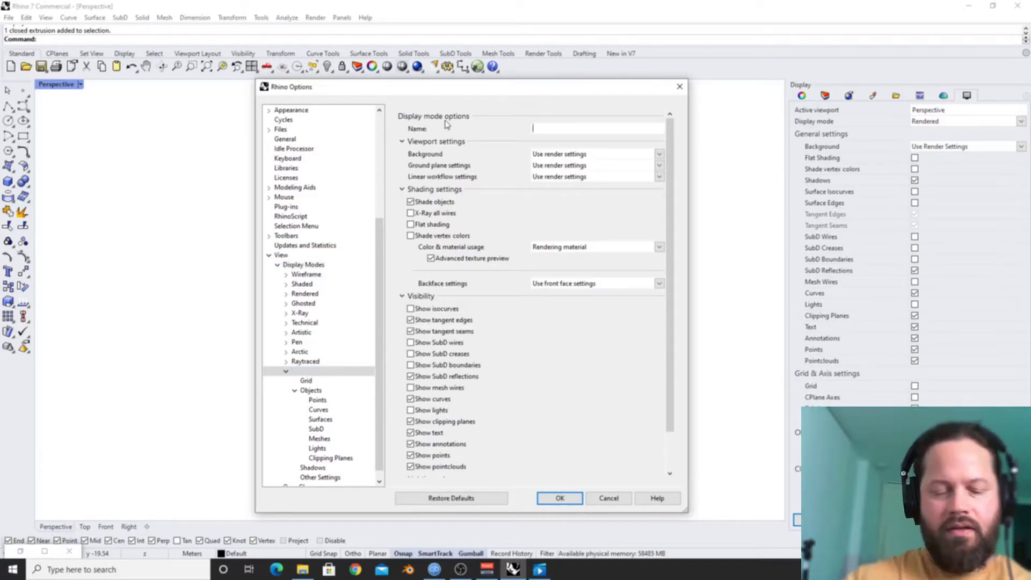
text(R endered)
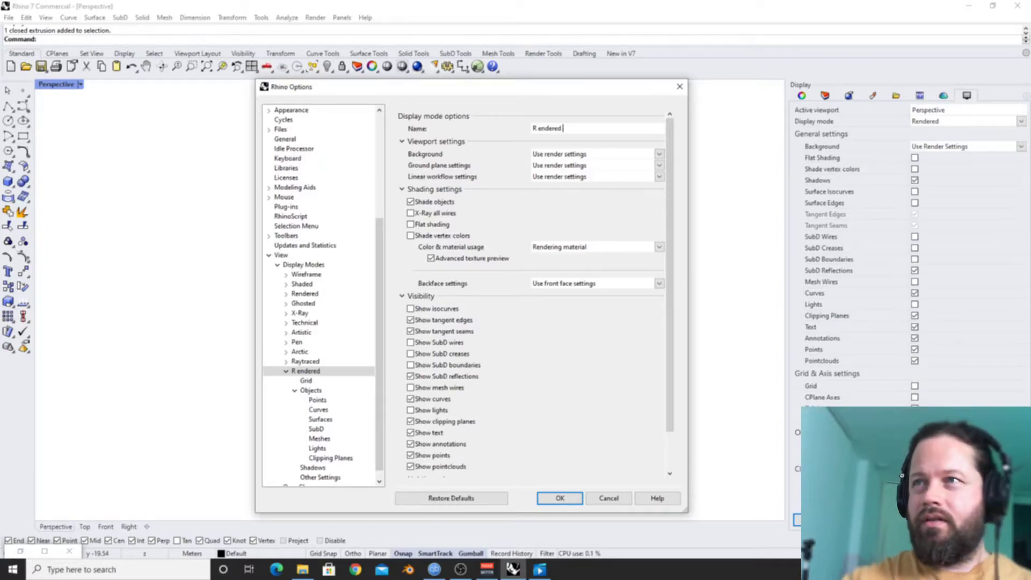
key(BackSpace)
key(BackSpace)
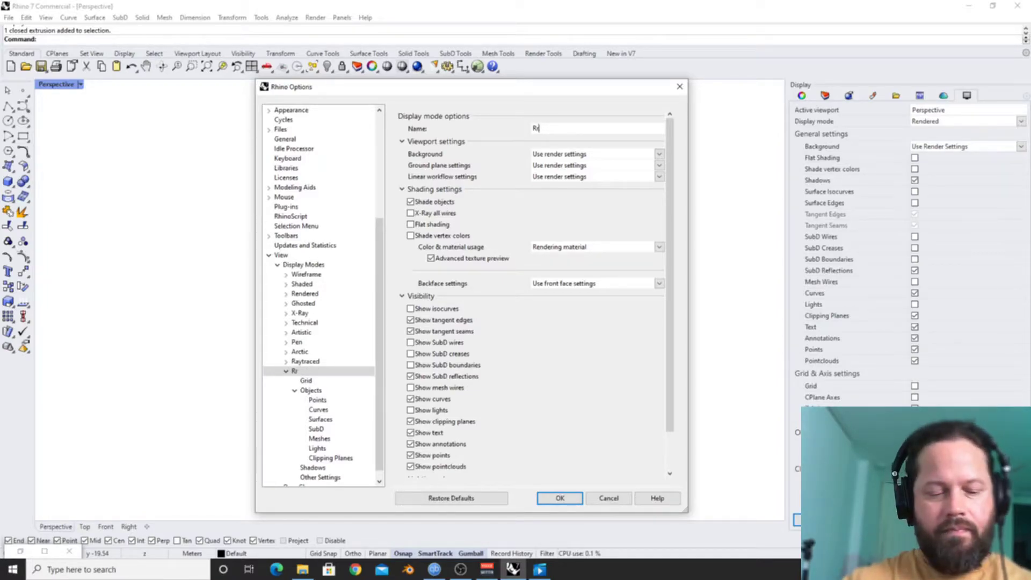
text(endered)
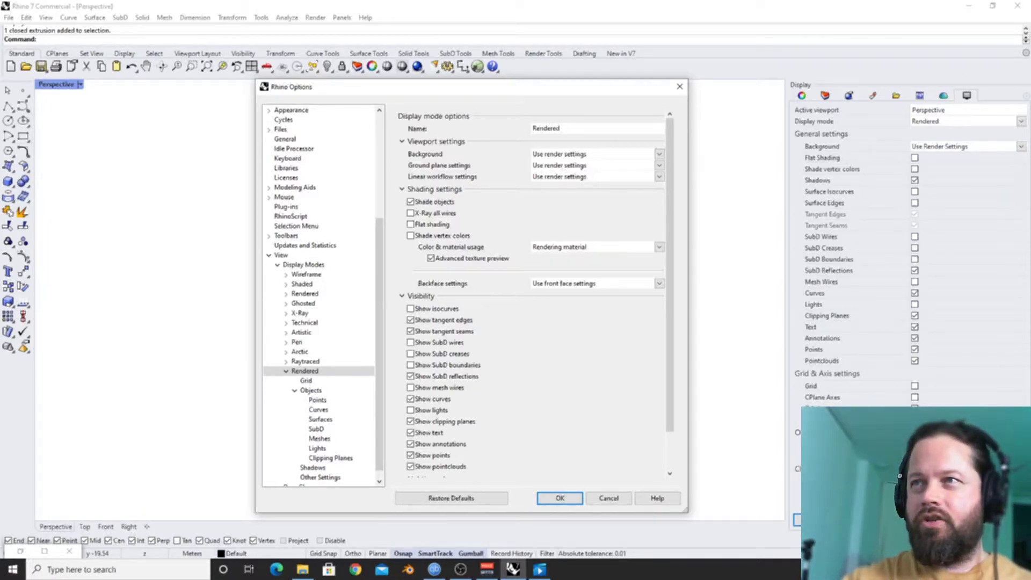
text( _Phi)
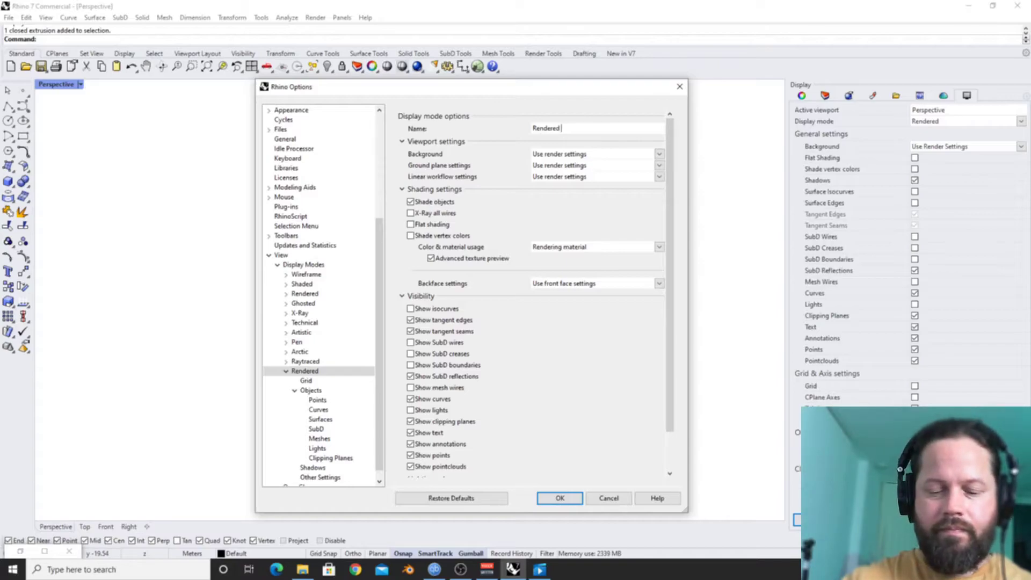
text(Philipp)
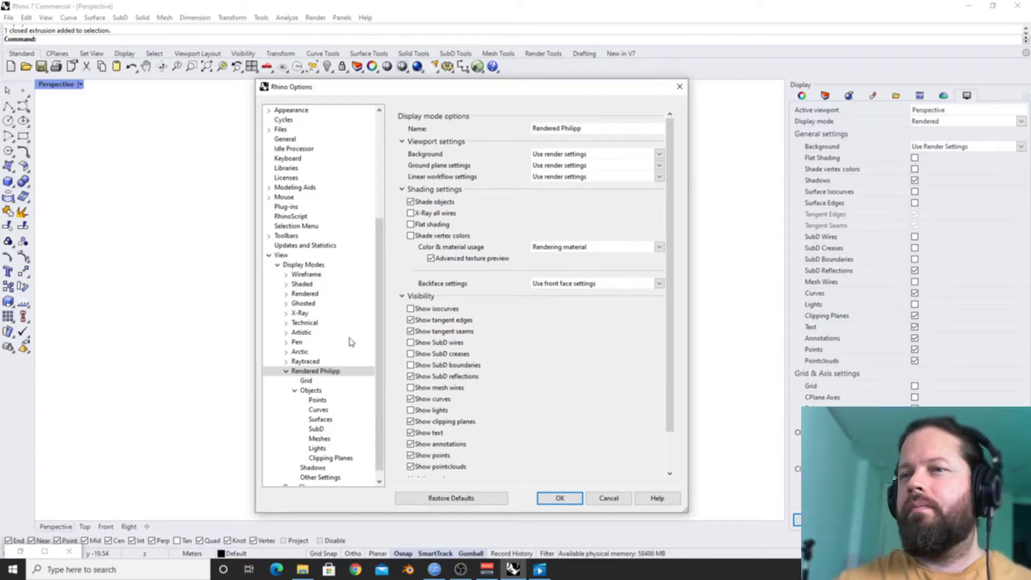
Accept the display mode options and set the Perspective viewport to the renamed custom Rendered mode.
click(287, 372)
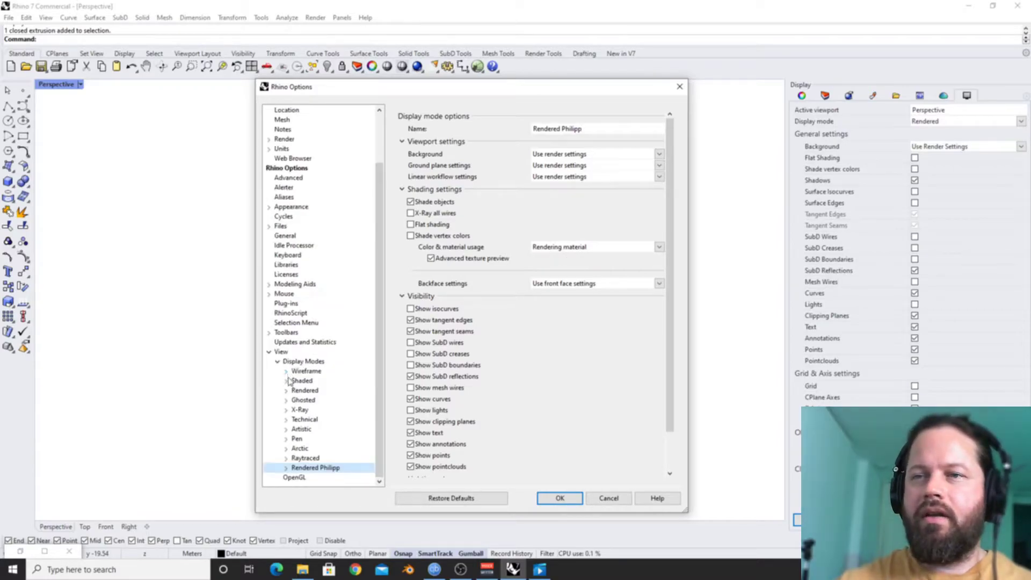
key(Return)
click(56, 85)
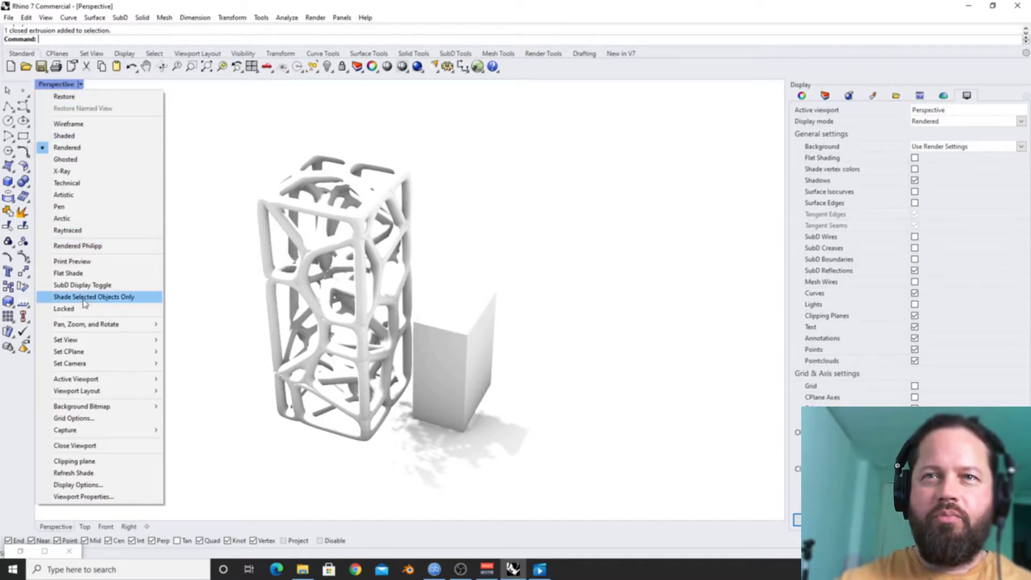
click(79, 246)
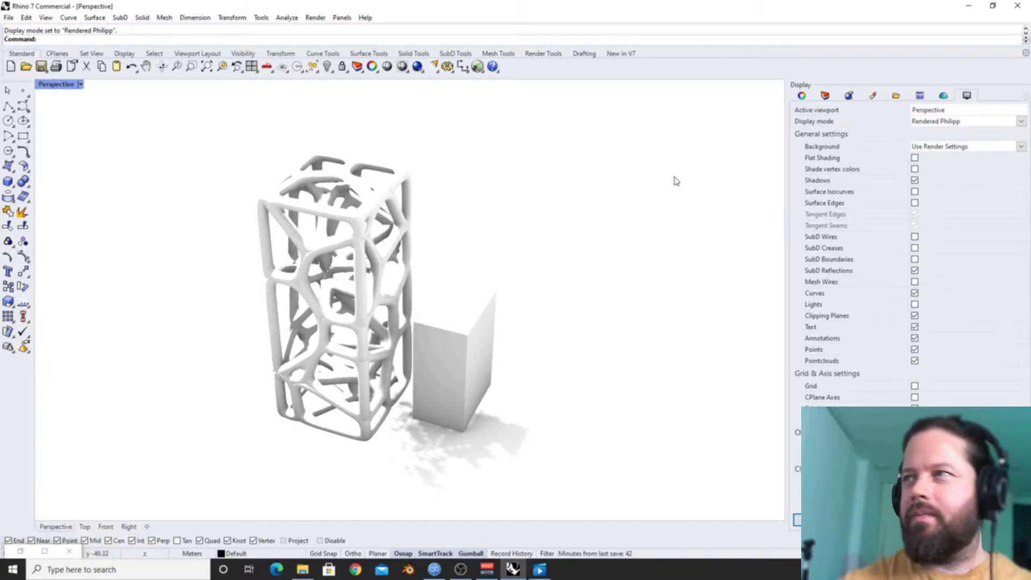
Reopen the custom mode's options in a wider dialog and set its viewport background to Gradient 2 colors.
click(837, 520)
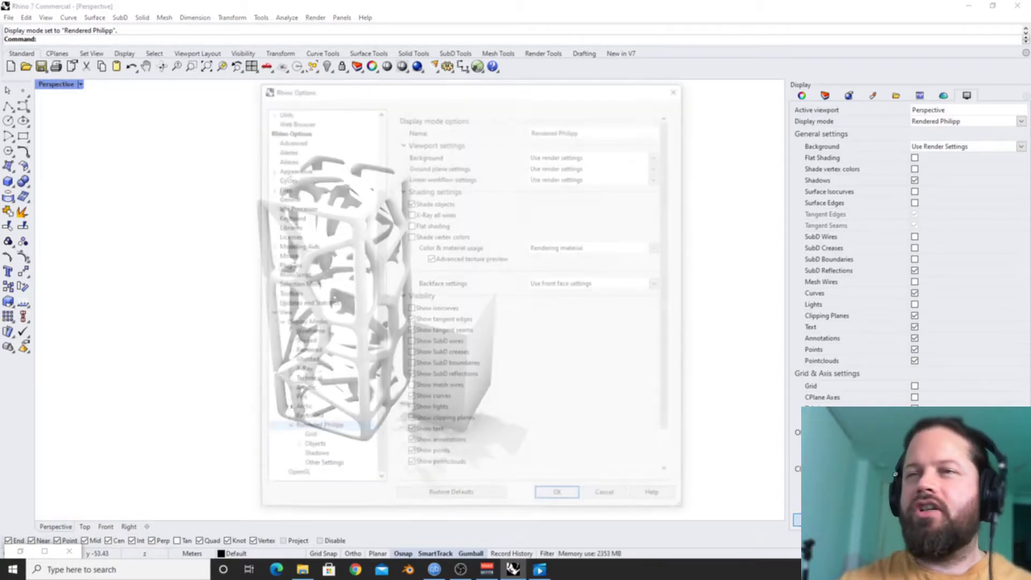
drag(571, 87, 529, 68)
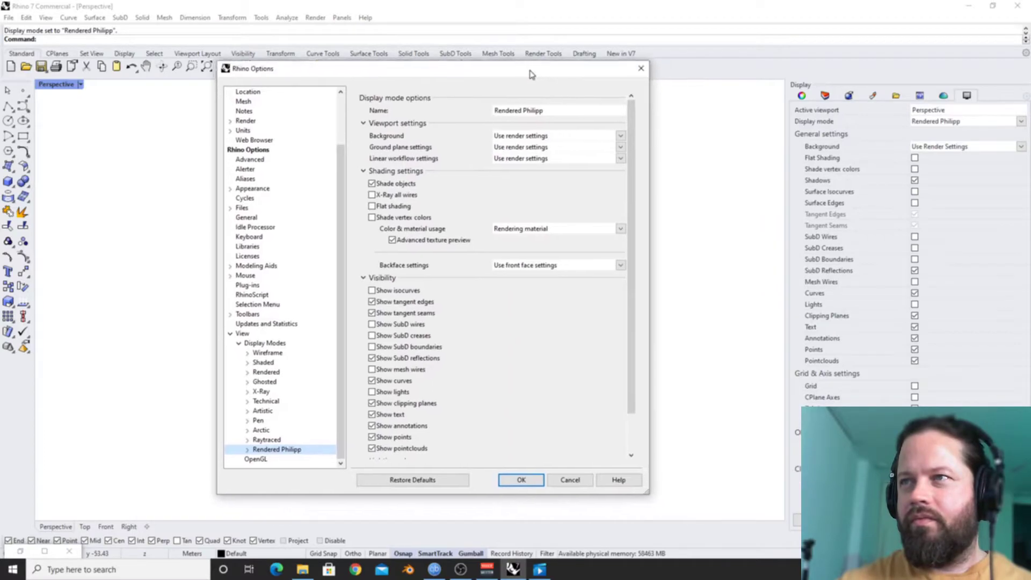
drag(647, 164, 827, 164)
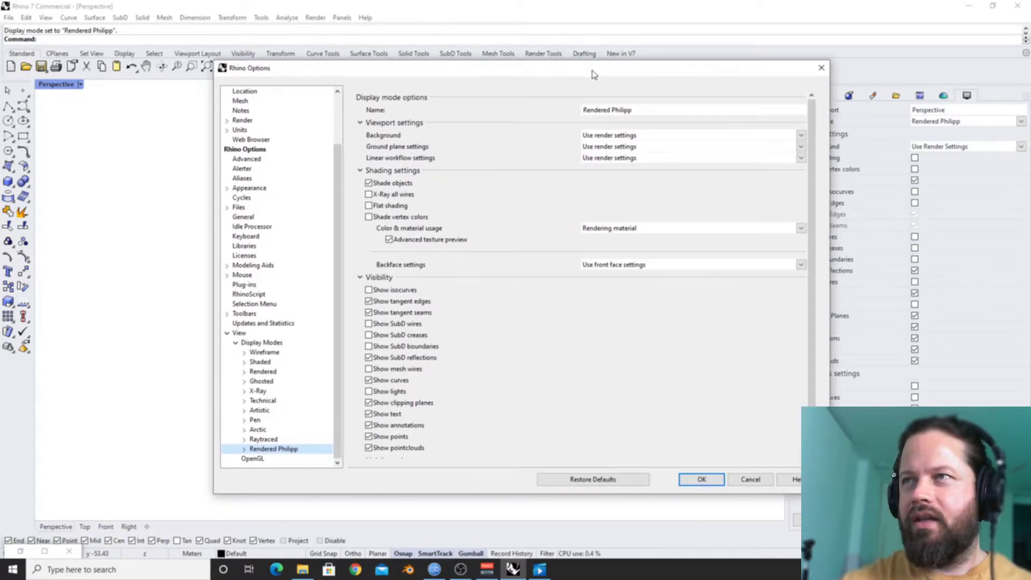
drag(593, 69, 699, 72)
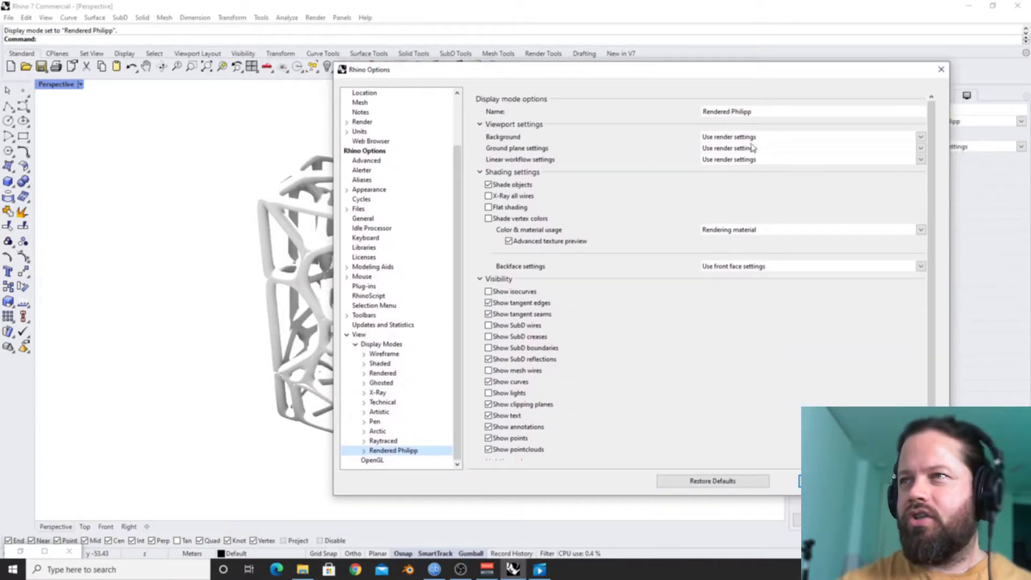
click(746, 137)
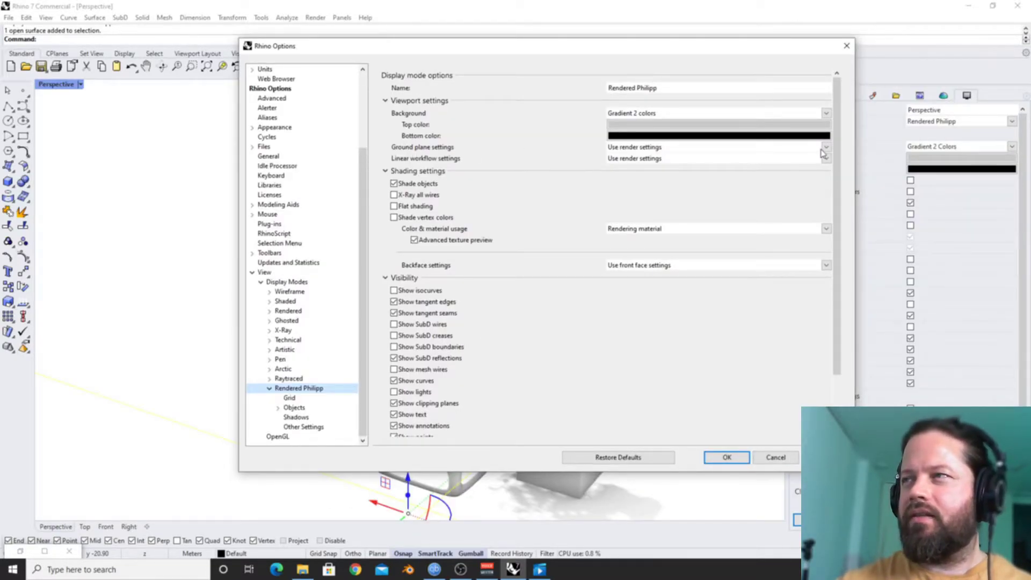
Check the ground plane choices, try Custom linear workflow settings, and return the linear workflow to Use render settings.
click(398, 147)
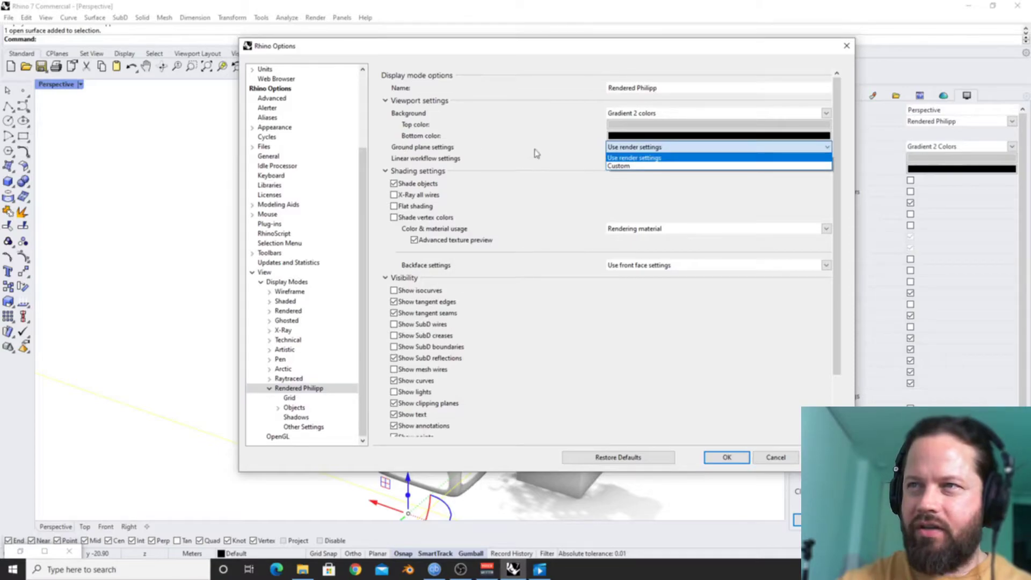
click(409, 156)
click(396, 159)
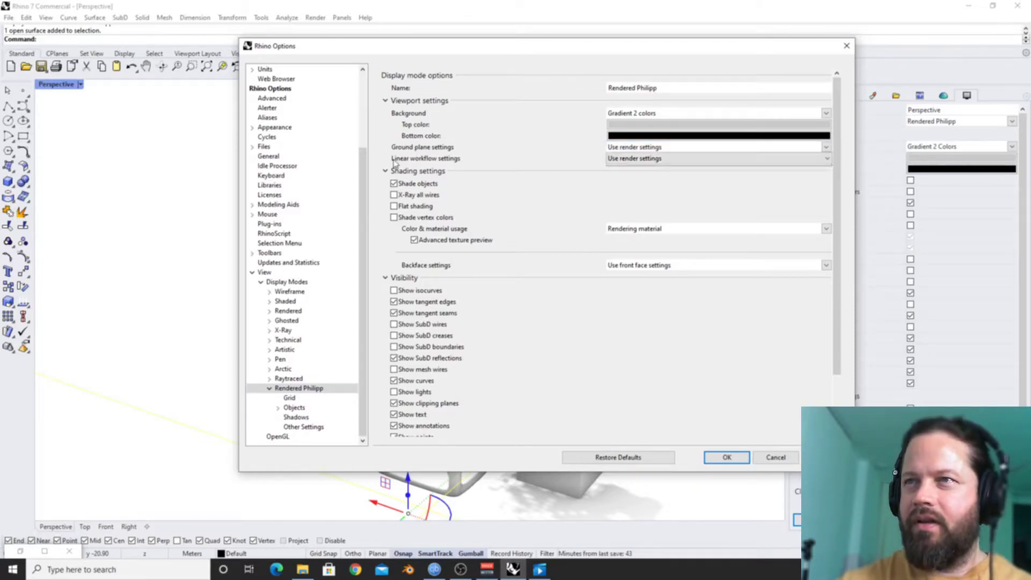
click(541, 161)
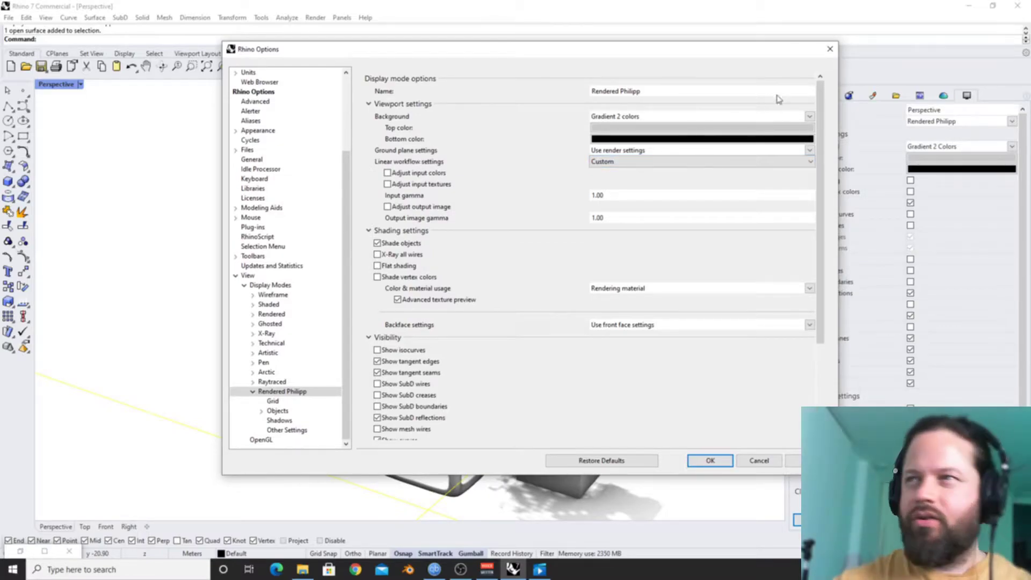
click(810, 161)
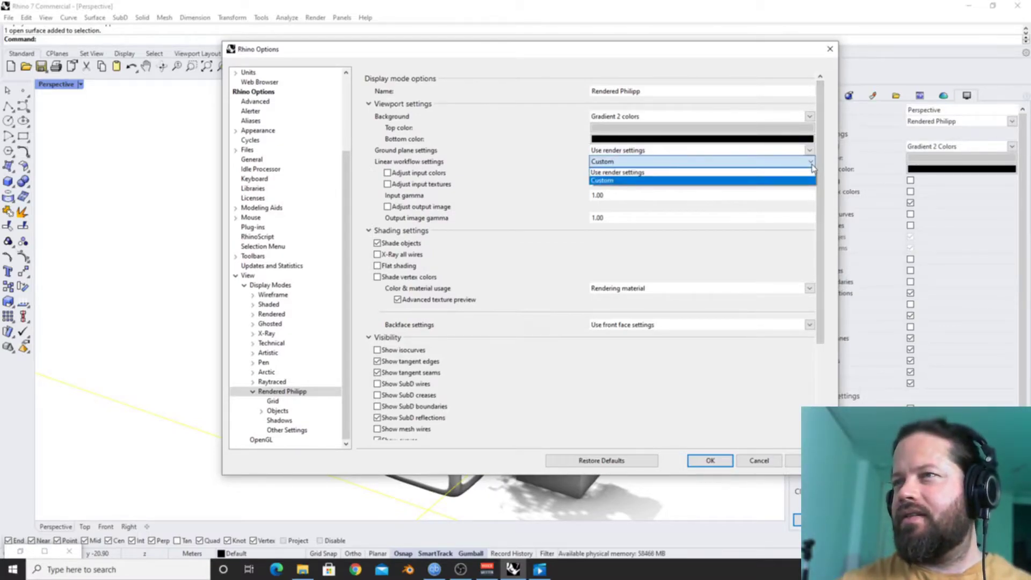
click(678, 173)
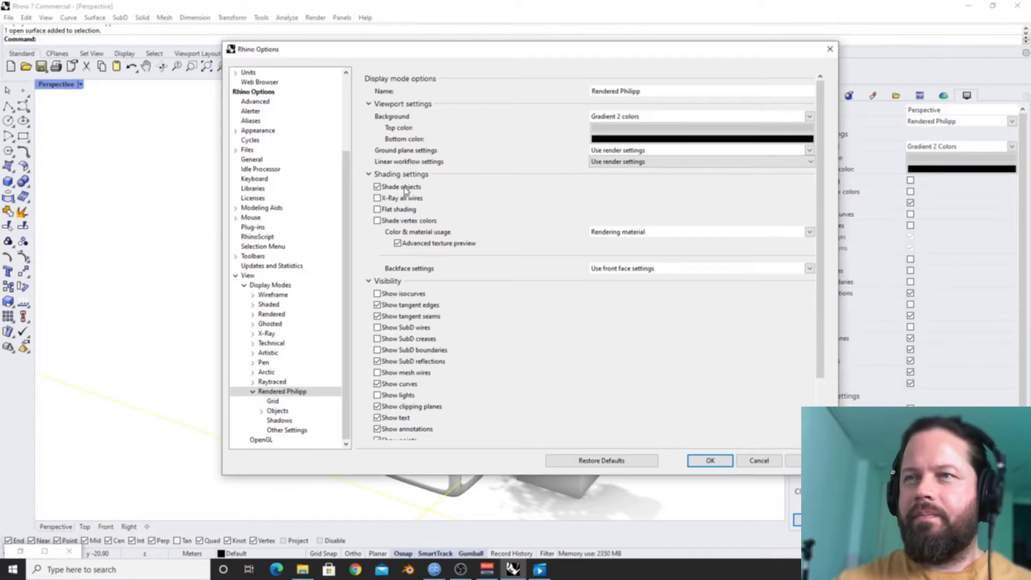
Turn Shade objects off and back on for the custom mode while keeping the model in view.
drag(411, 49, 715, 43)
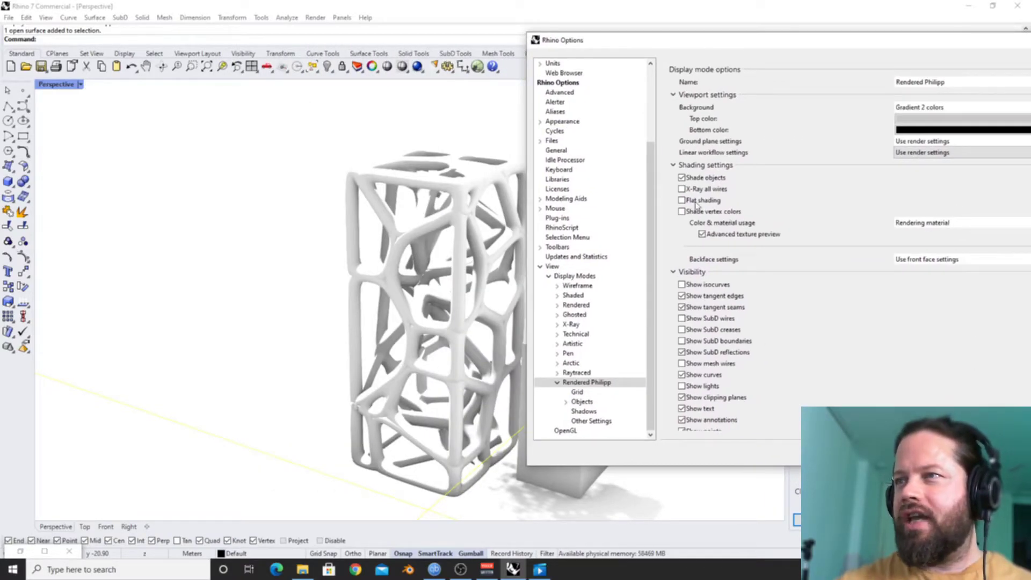
click(683, 179)
click(683, 179)
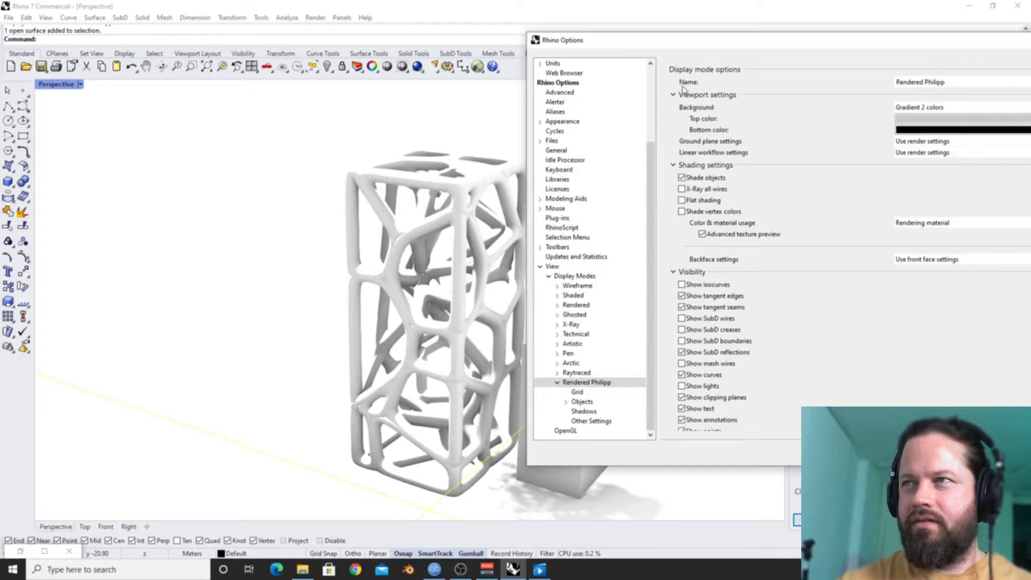
drag(668, 44, 709, 48)
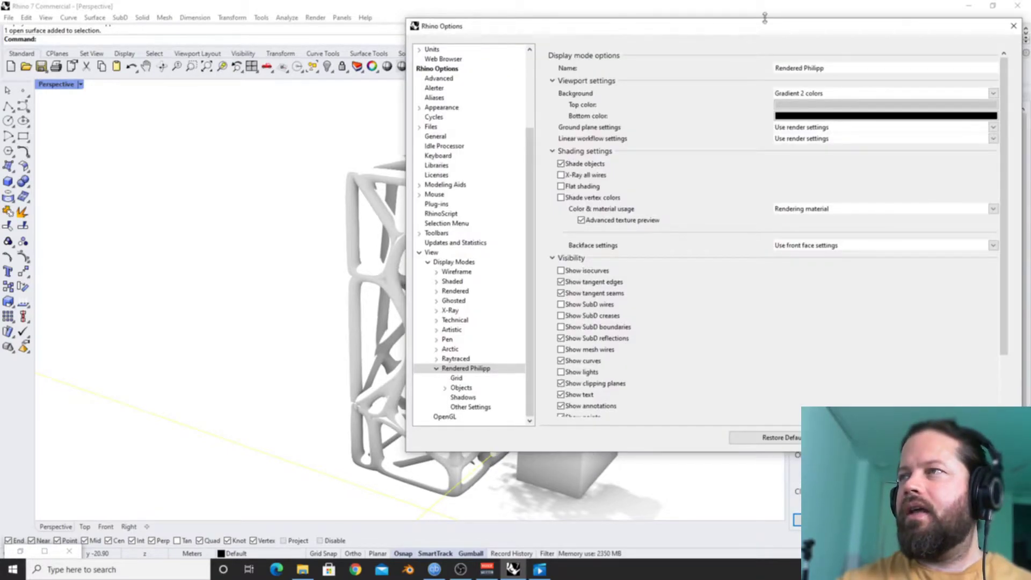
drag(765, 19, 426, 43)
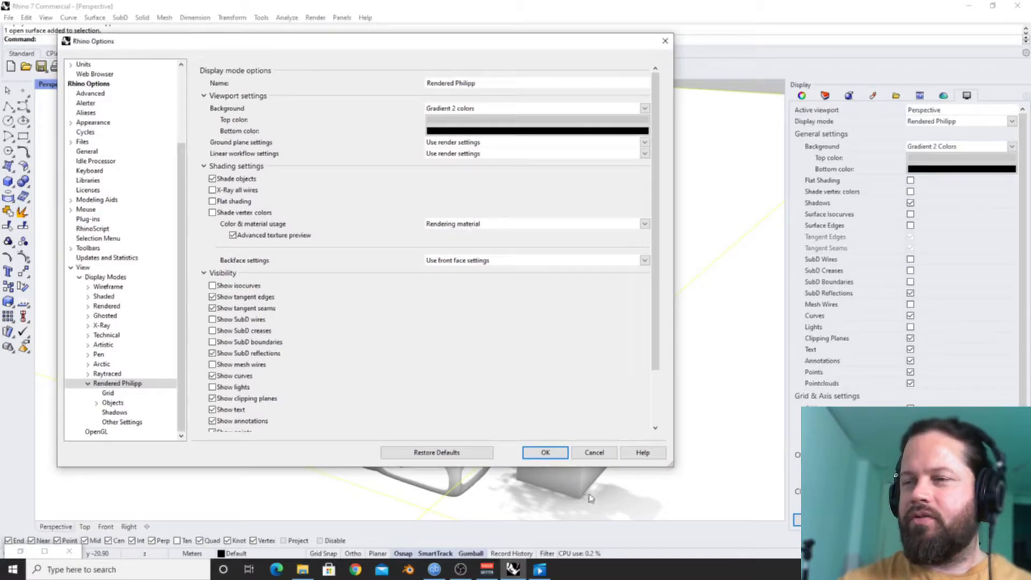
Accept the display mode options and select the box beside the lattice tower.
click(545, 452)
click(588, 355)
scroll(607, 347, down, 2)
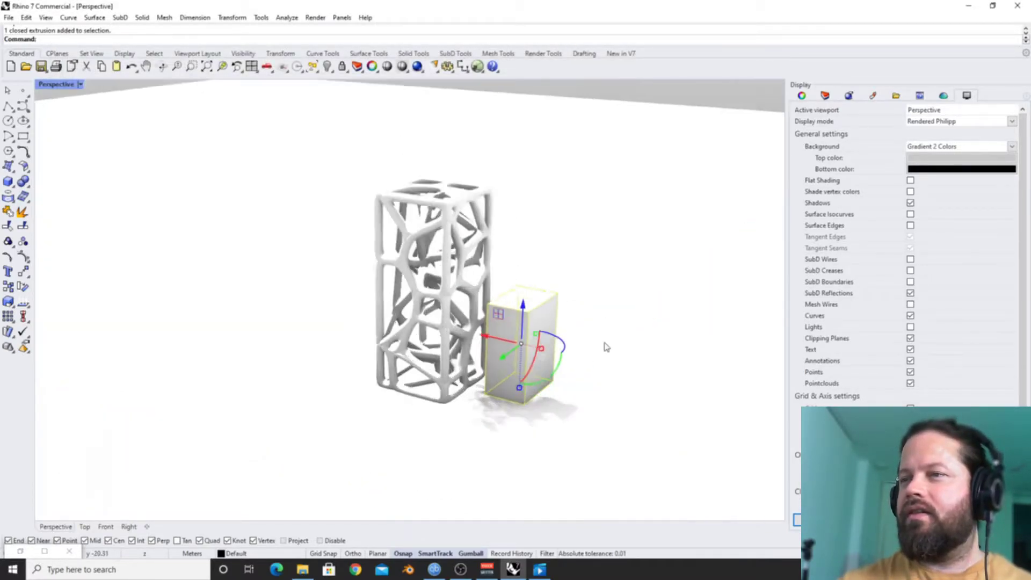
scroll(610, 346, up, 3)
Reveal the layer list's material column, open the Default layer's material, and set its type to Custom.
click(825, 95)
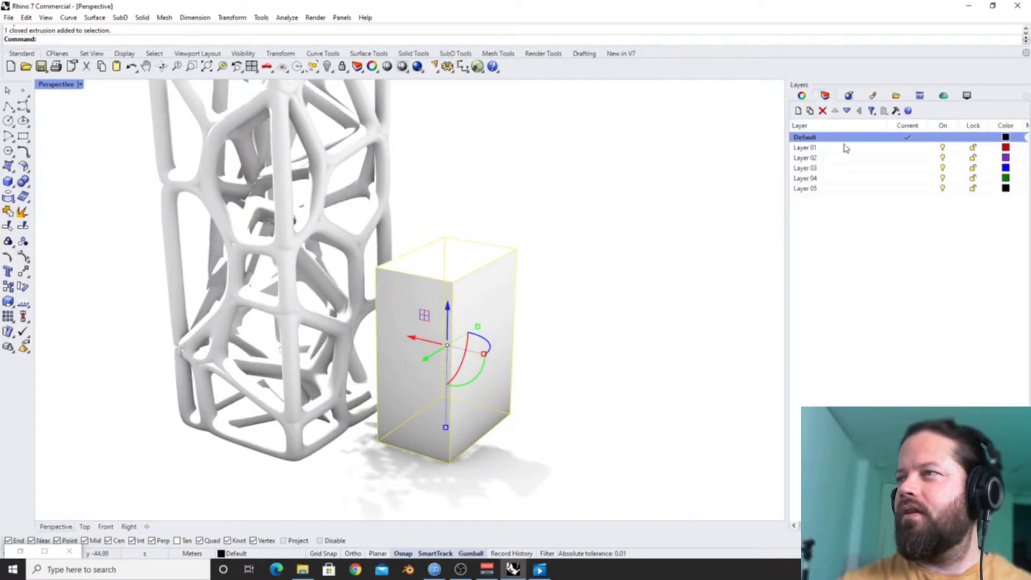
mouse_move(789, 125)
mouse_down()
mouse_move(763, 125)
mouse_move(783, 121)
mouse_up()
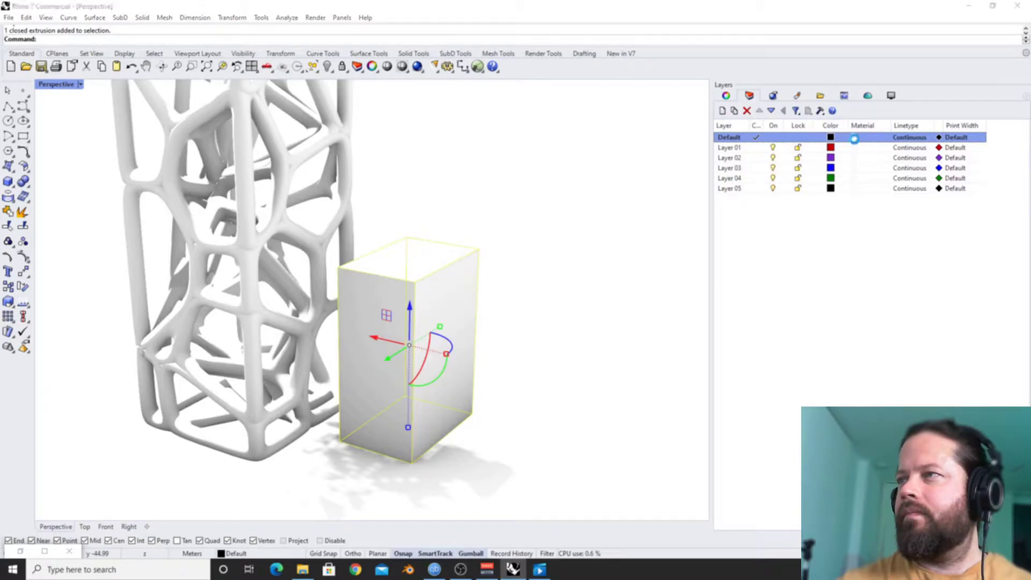
click(854, 138)
click(610, 136)
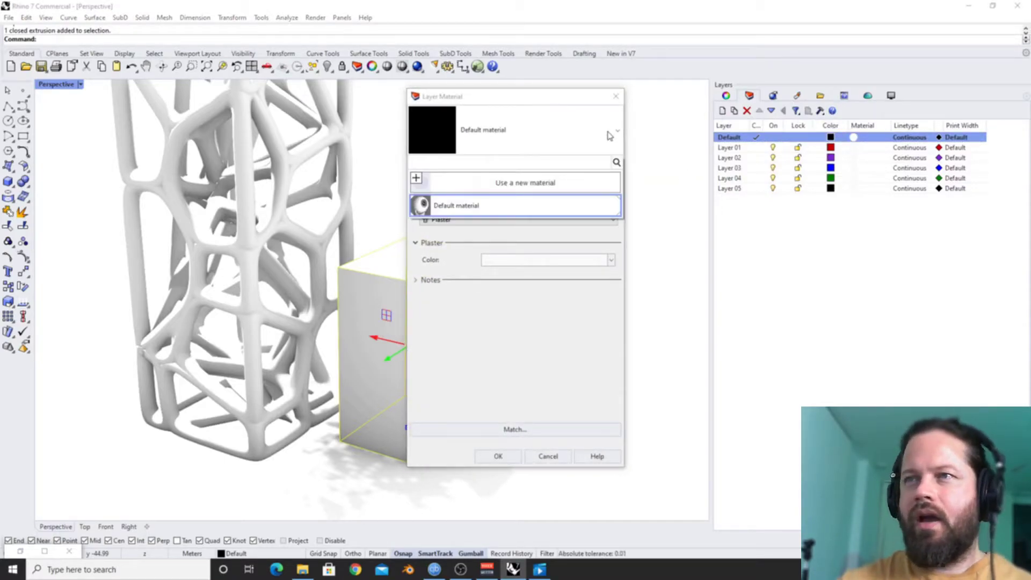
click(540, 194)
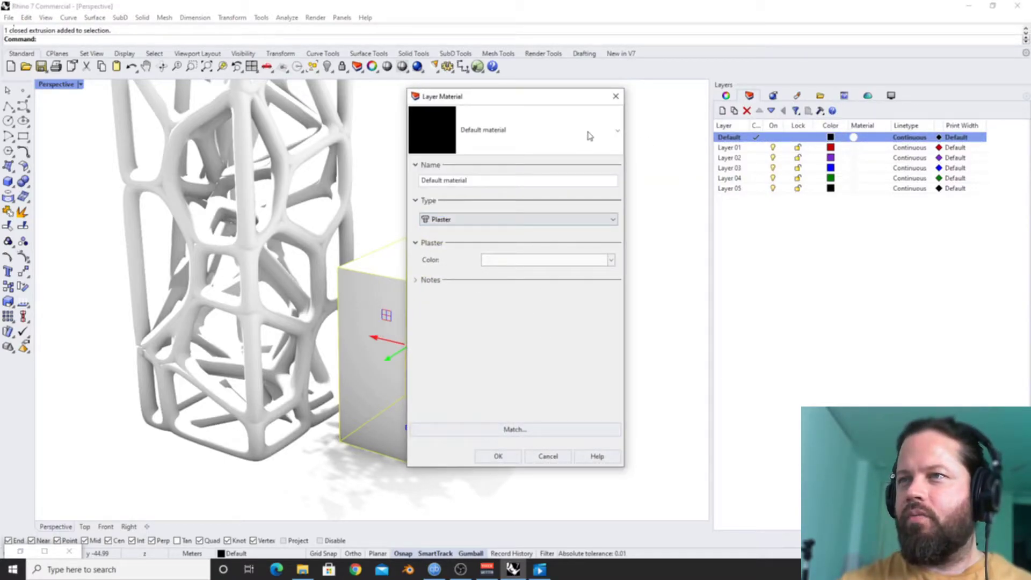
click(616, 130)
click(532, 289)
click(539, 220)
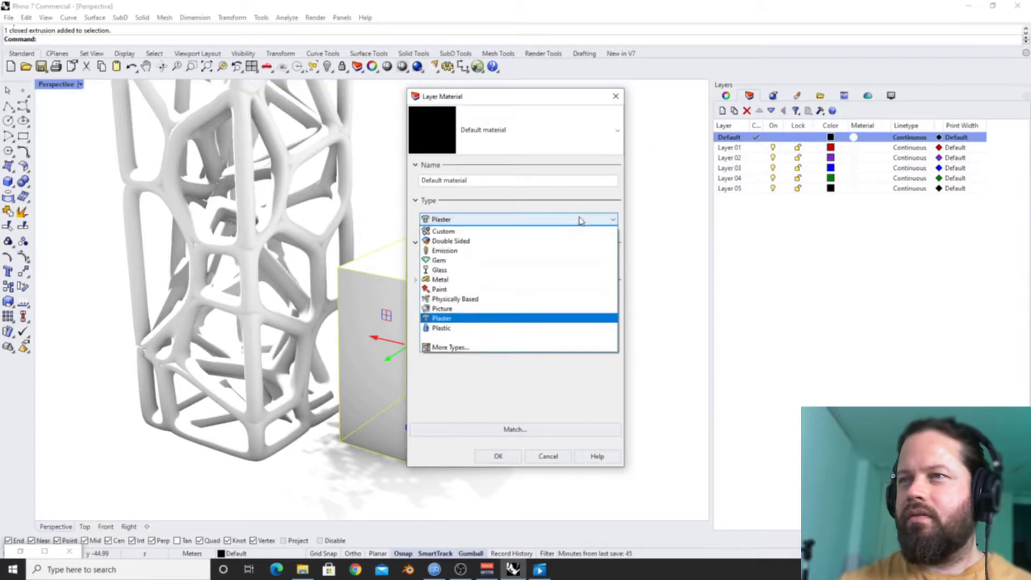
click(445, 230)
Assign the stone texture 888eae053404ffd0ca9bbcea0887e418.jpg to the Default layer material's color and accept the material.
click(604, 259)
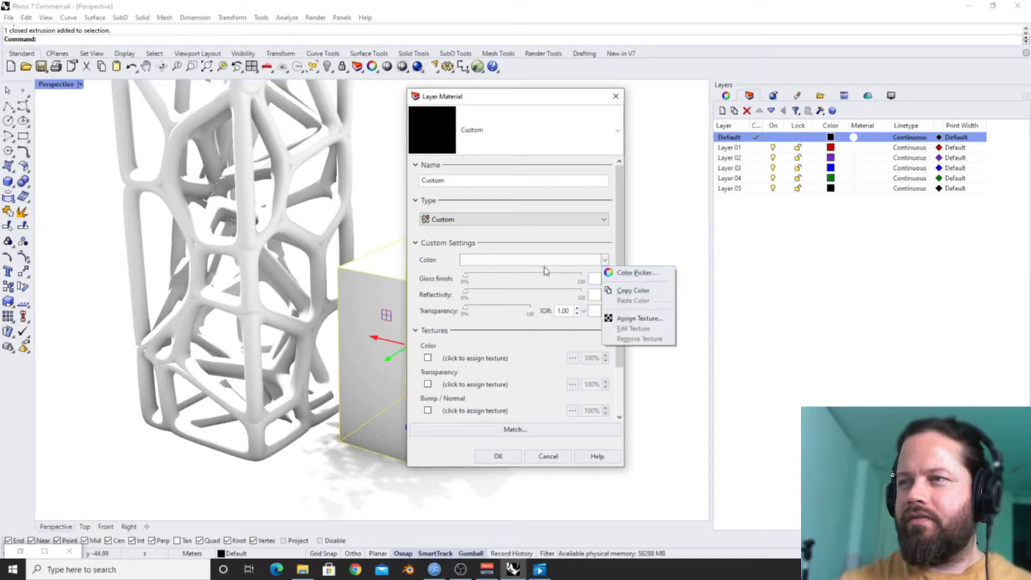
click(639, 318)
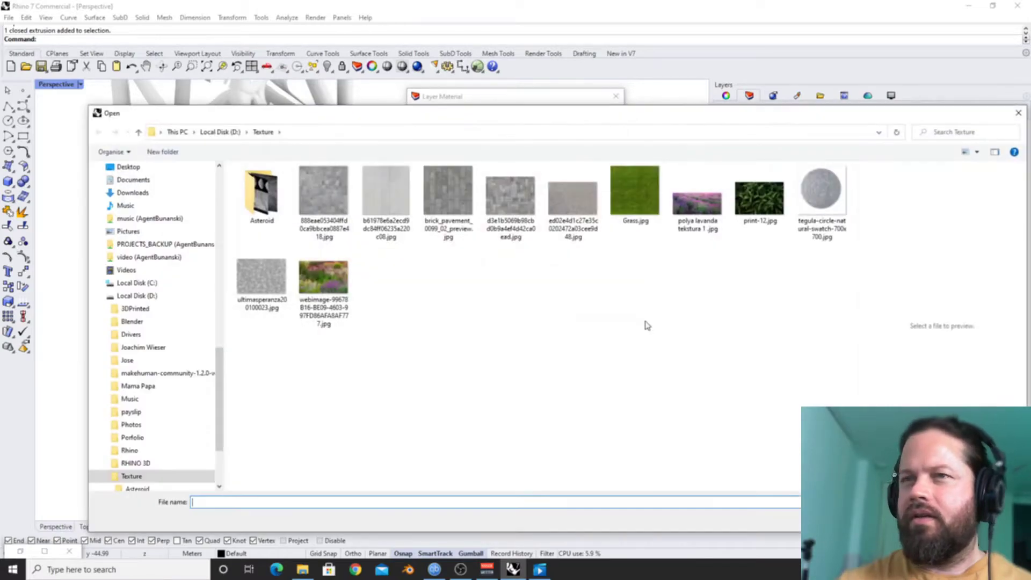
click(348, 200)
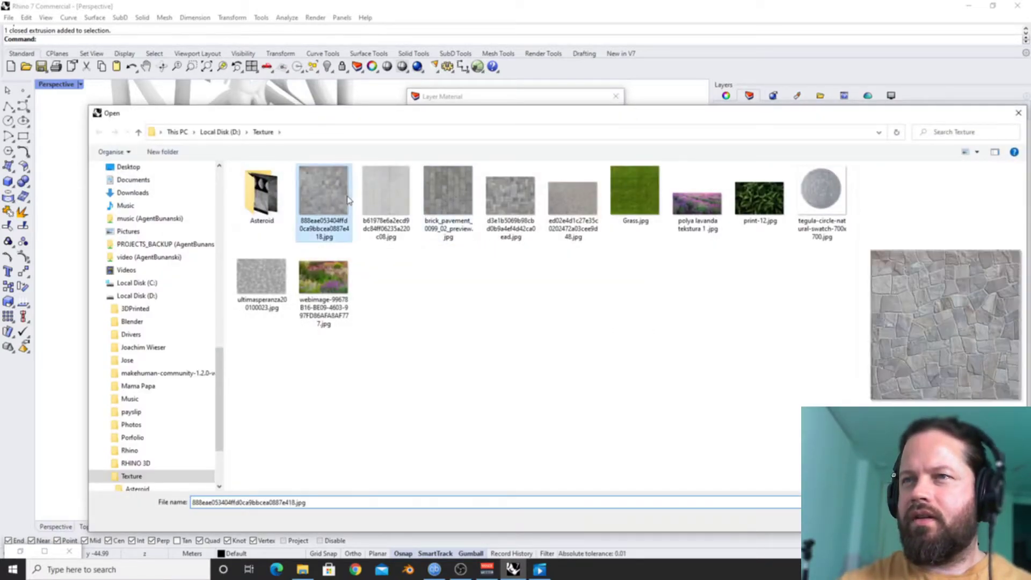
click(933, 517)
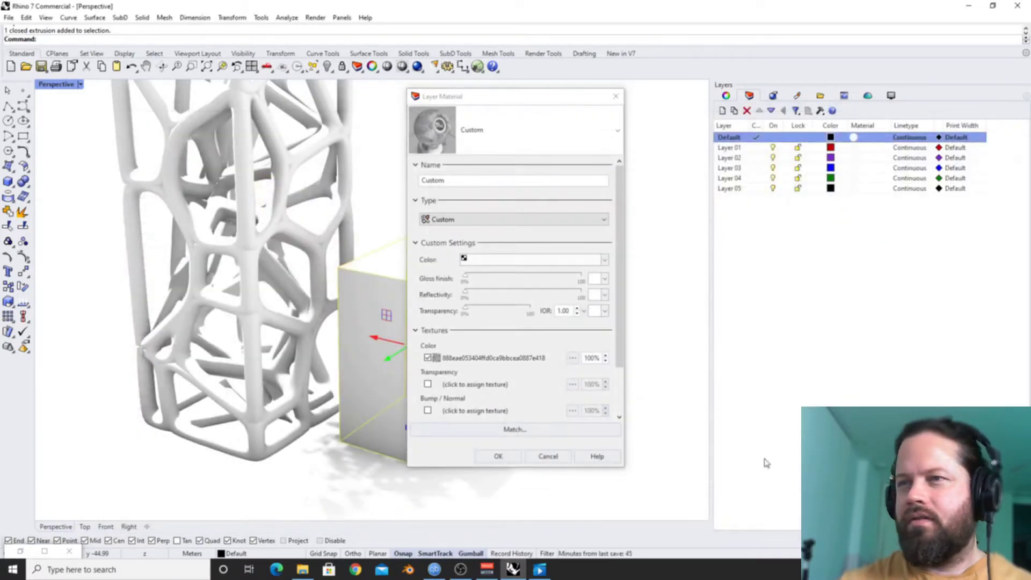
click(508, 460)
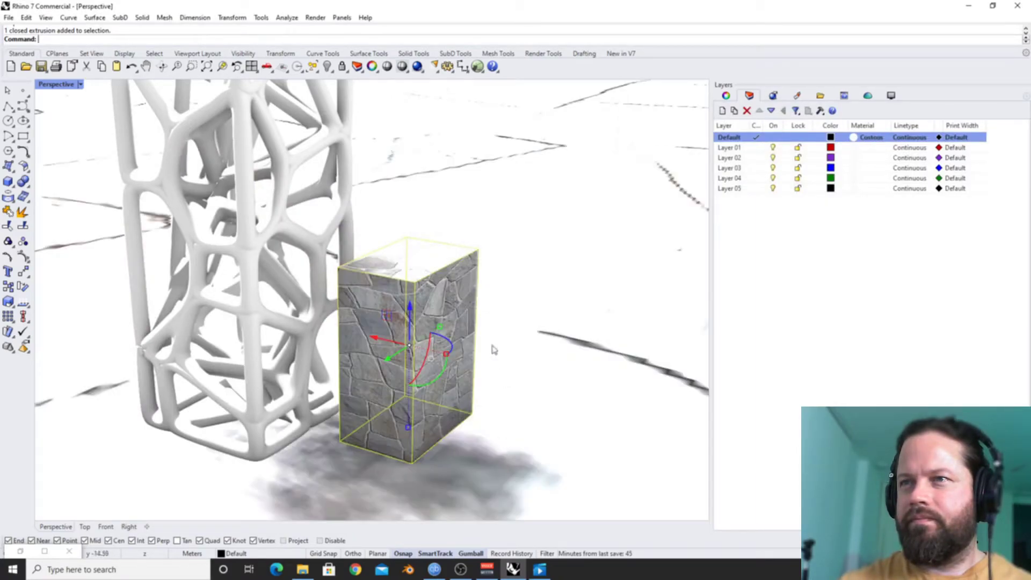
Apply capped box mapping to the stone-textured box, spanning its opposite base corners and its full height.
scroll(483, 282, down, 2)
mouse_move(474, 341)
right_down()
mouse_move(361, 359)
mouse_move(478, 352)
right_up()
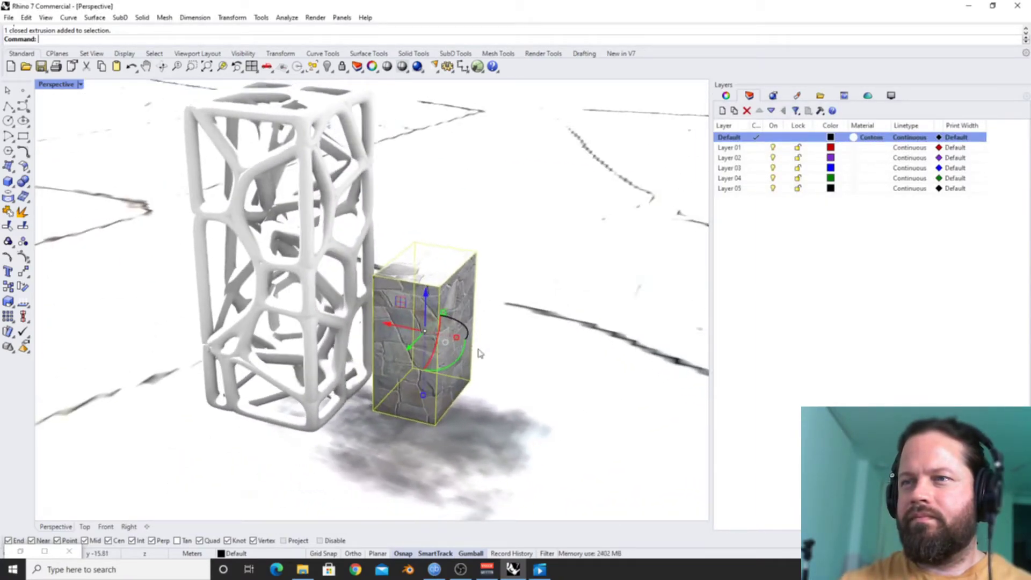
scroll(478, 352, up, 6)
scroll(455, 320, down, 3)
right_drag(437, 297, 427, 282)
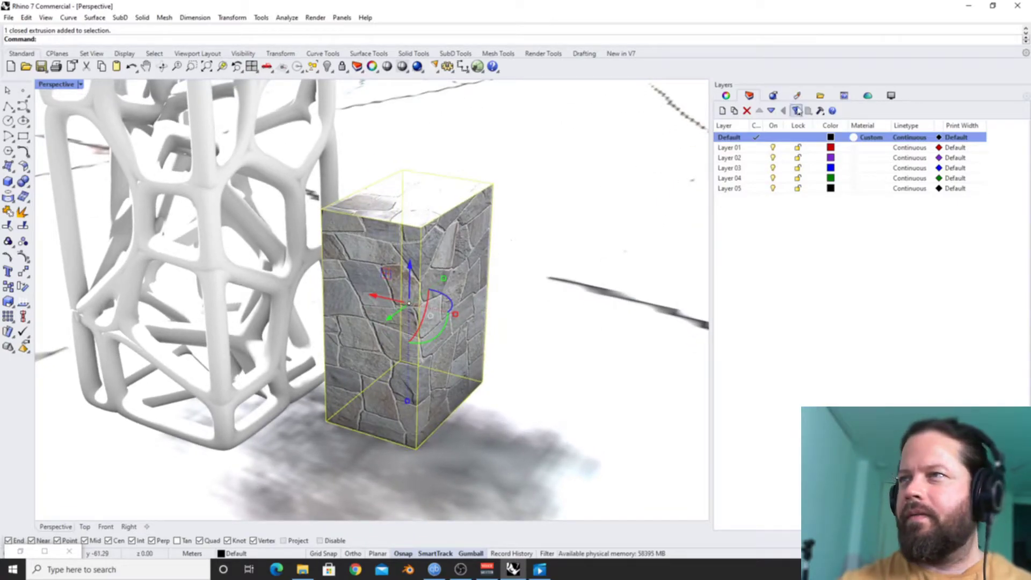
click(726, 96)
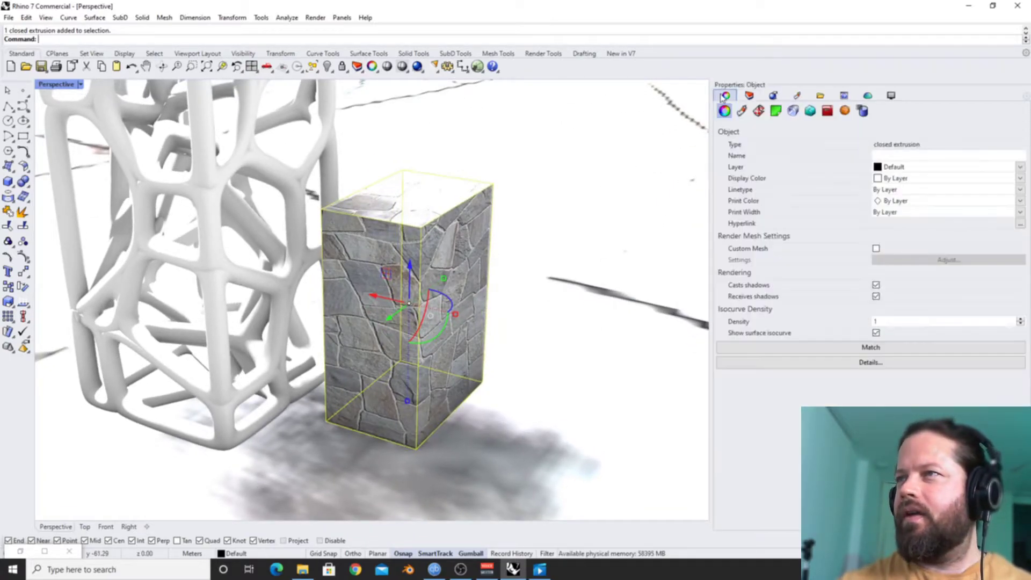
click(759, 111)
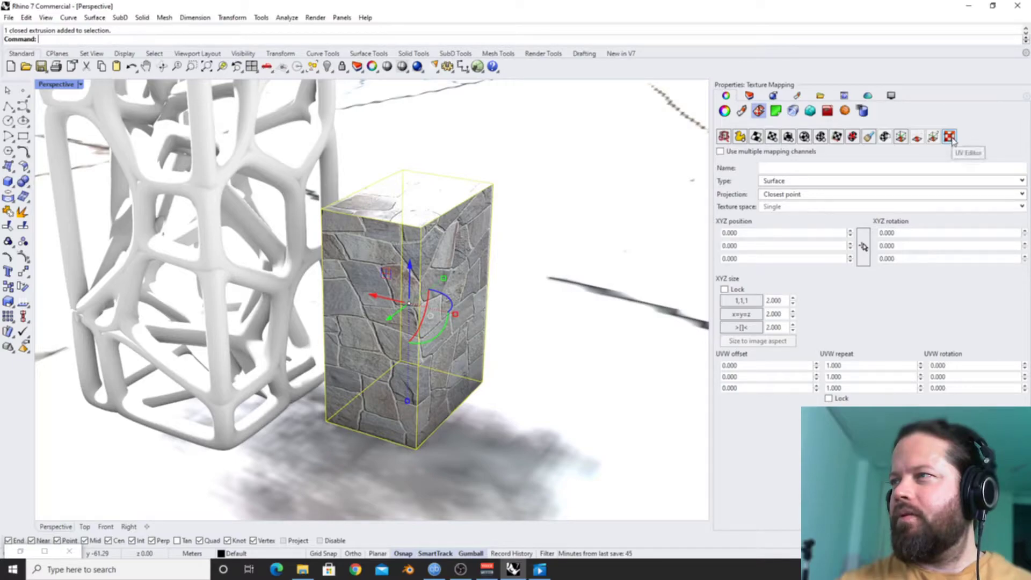
click(788, 137)
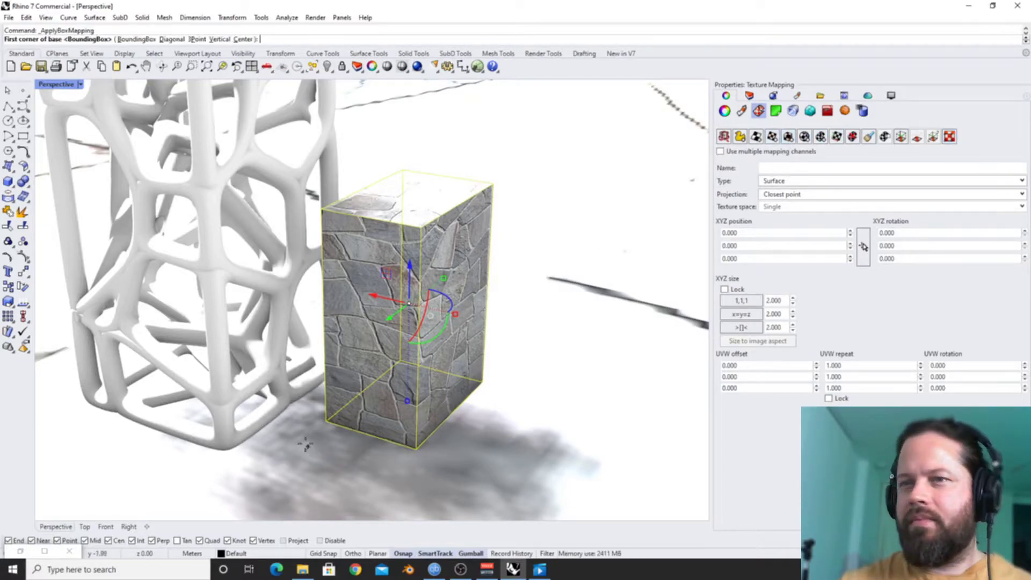
click(326, 421)
click(483, 385)
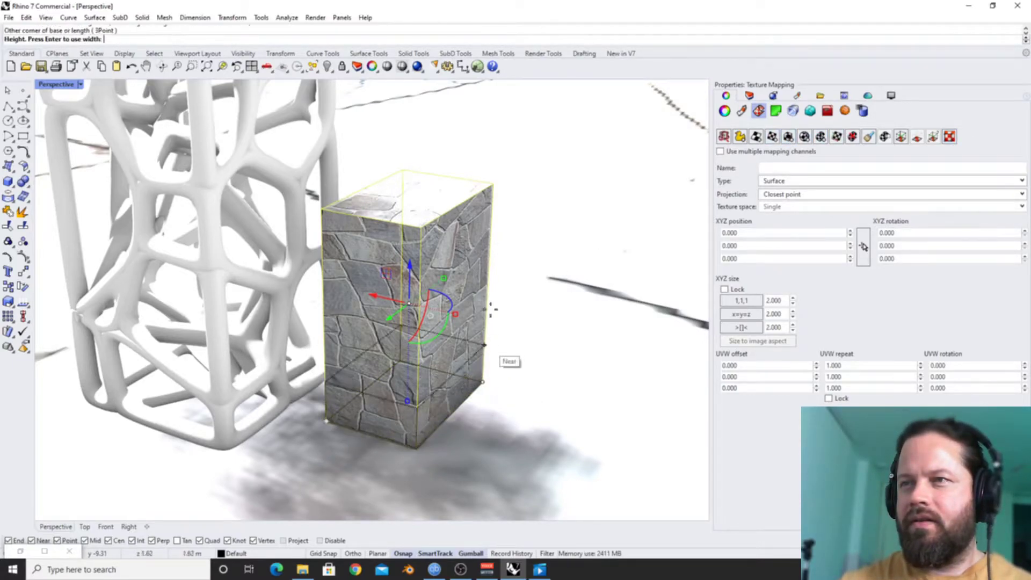
click(493, 185)
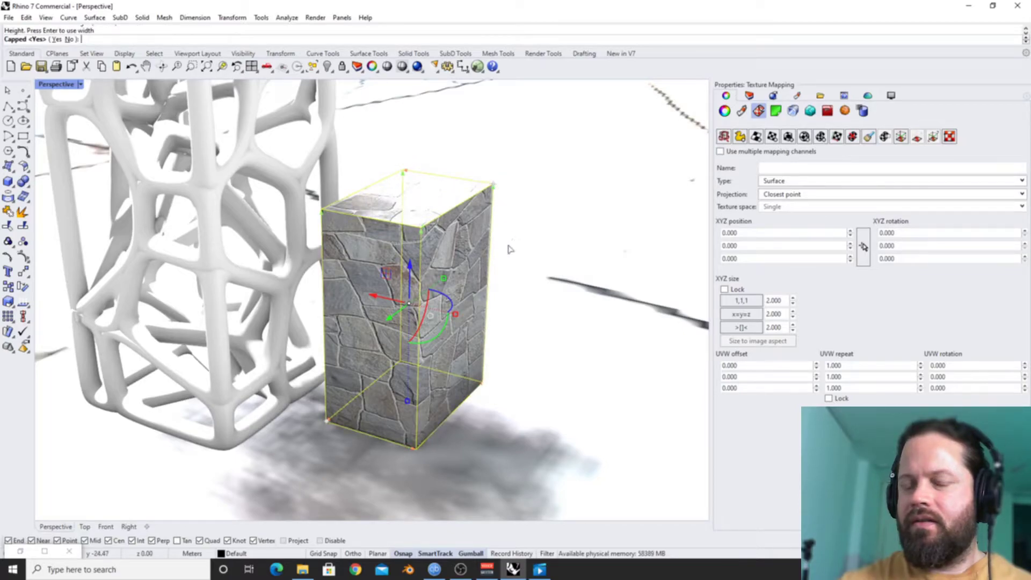
key(Return)
Select the lattice tower and give Layer 05 a Custom material with a green mossy color texture.
right_drag(484, 359, 441, 359)
scroll(451, 352, down, 3)
click(326, 272)
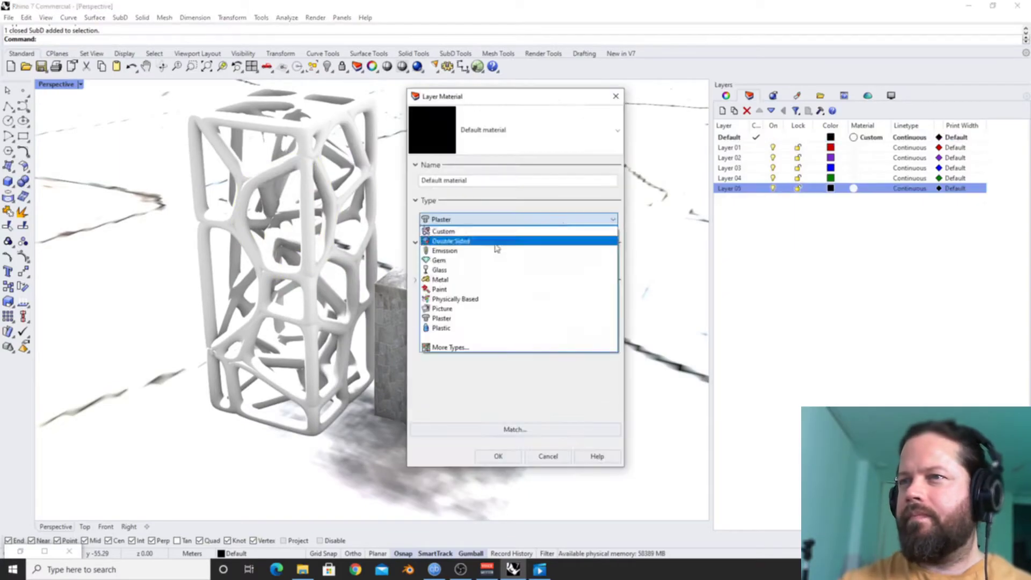
click(454, 230)
click(603, 263)
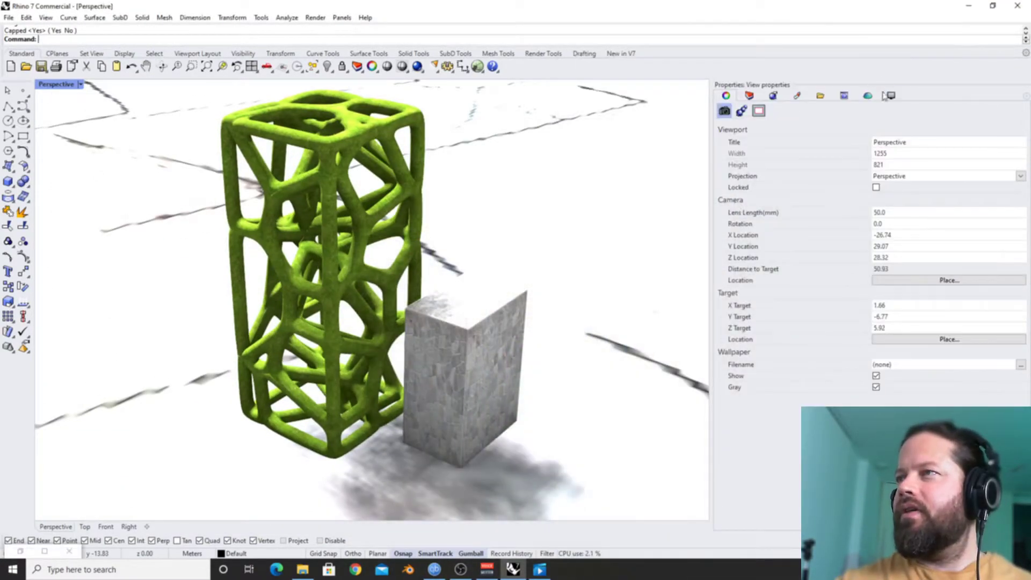
Set the custom display mode's color and material usage to Object's color and accept the options.
click(890, 95)
click(867, 520)
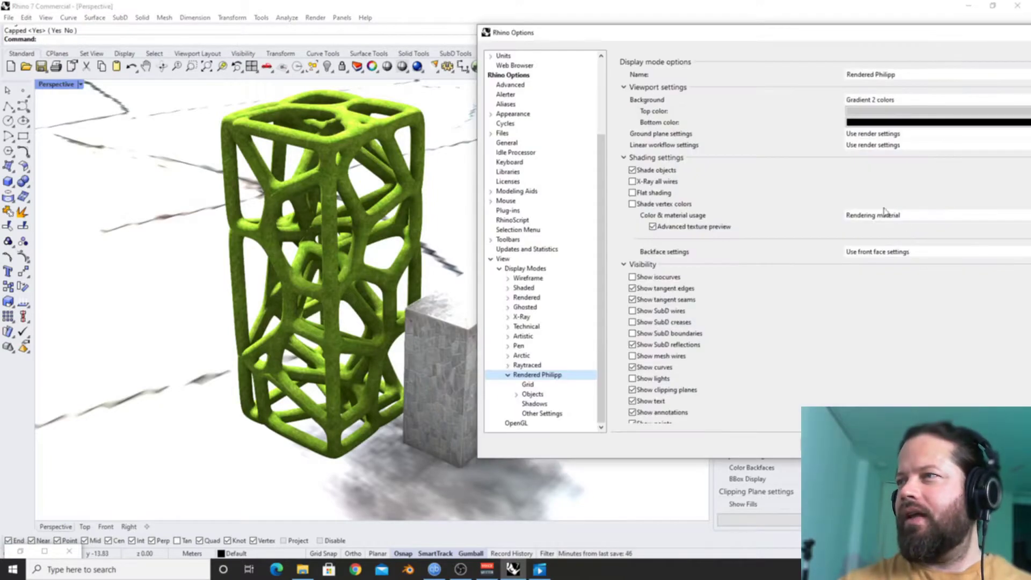
drag(769, 40, 669, 28)
click(778, 203)
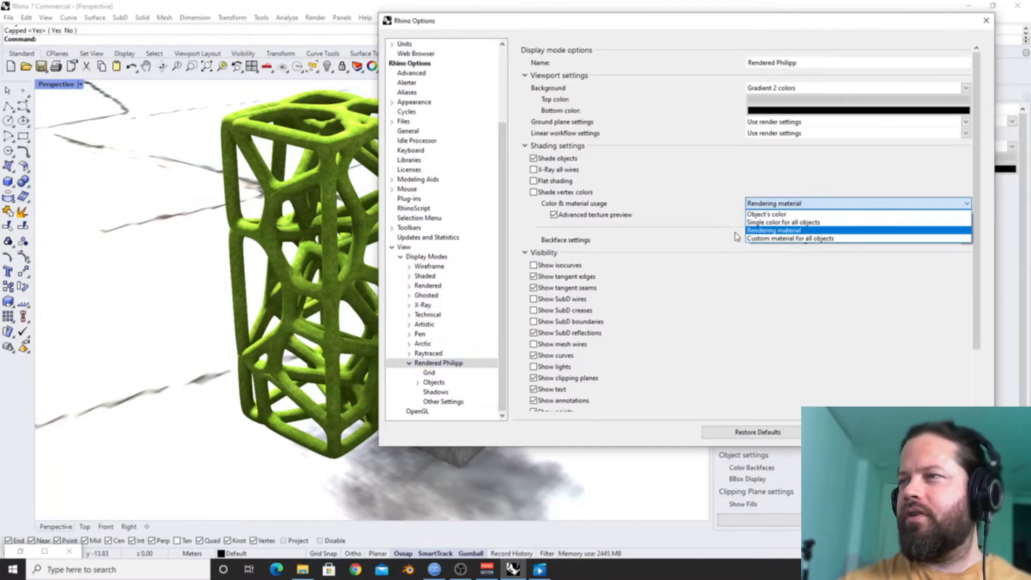
click(766, 214)
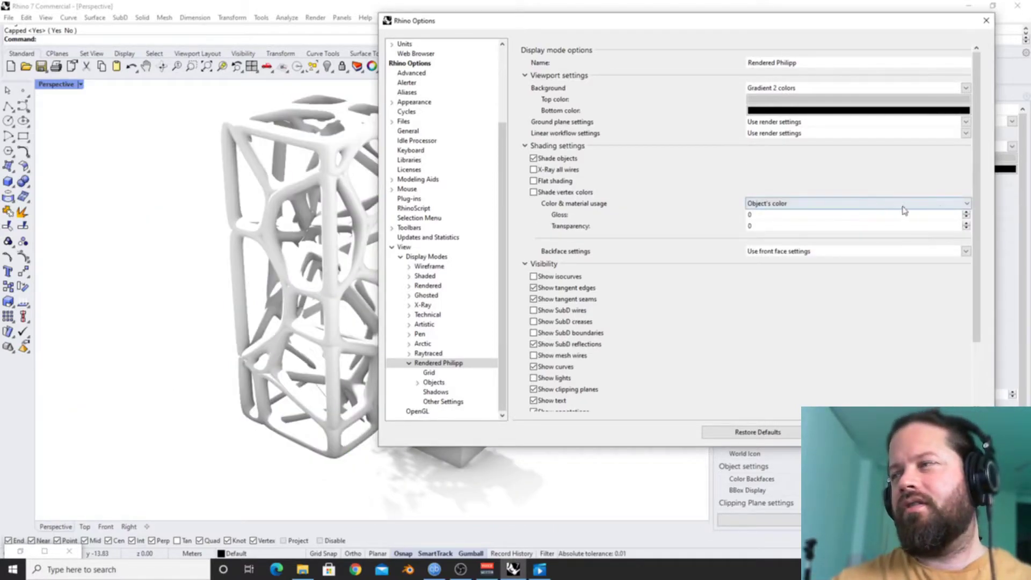
click(966, 204)
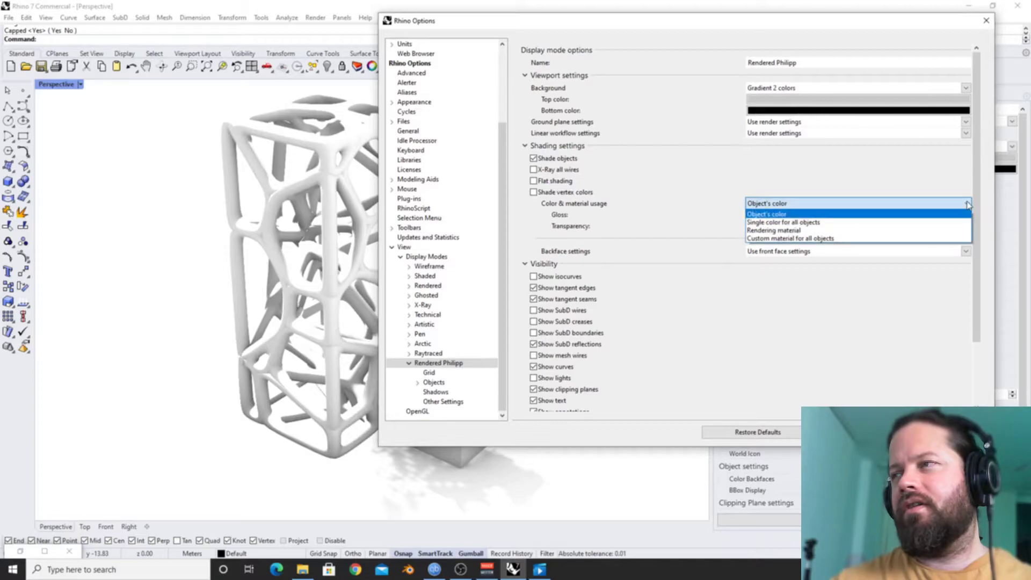
click(781, 231)
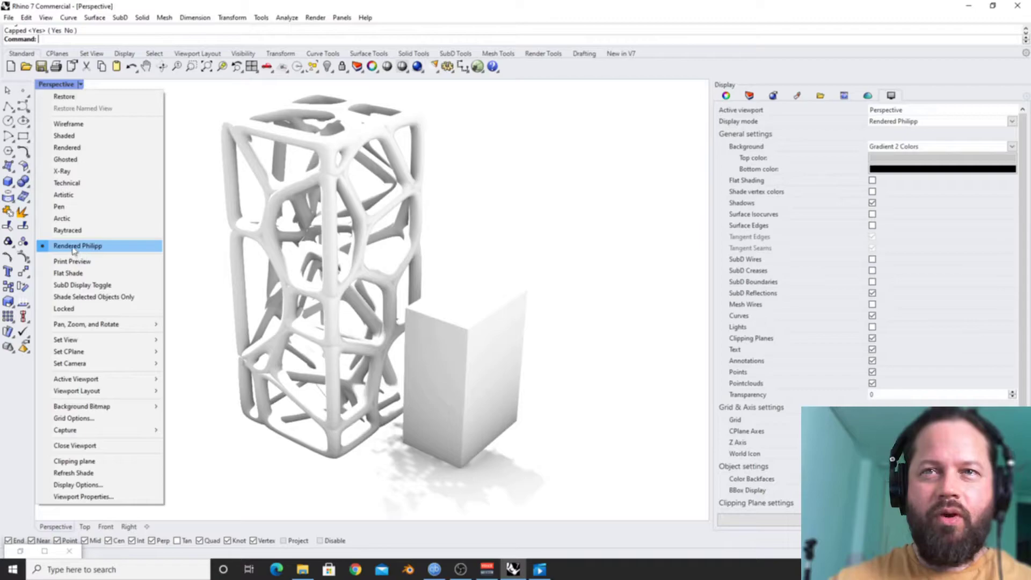
Compare the Rendered display mode with the custom mode in the Perspective viewport, ending in the custom mode.
click(67, 147)
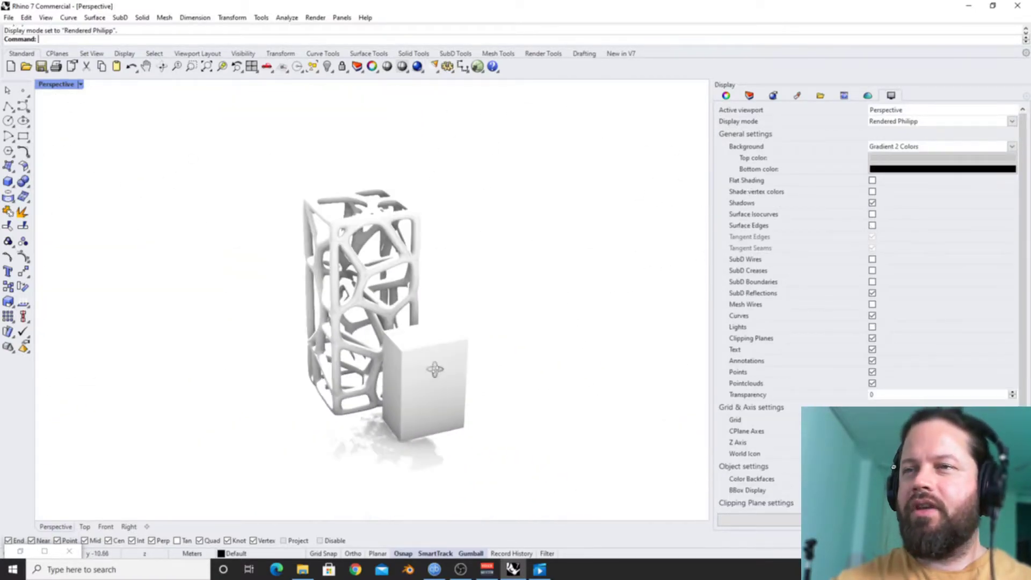
scroll(428, 336, up, 5)
right_drag(435, 369, 483, 328)
Turn on surface isocurves, surface edges, SubD wires, SubD creases and SubD boundaries for the custom display mode.
click(872, 214)
click(872, 226)
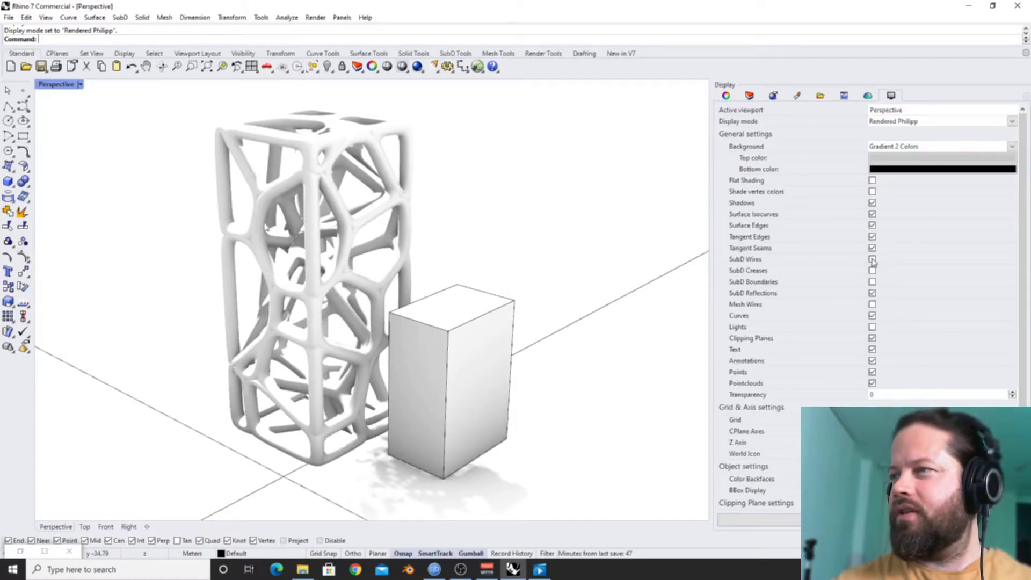
click(872, 260)
Set the custom display mode's lighting method to Ambient occlusion and accept the options.
click(759, 520)
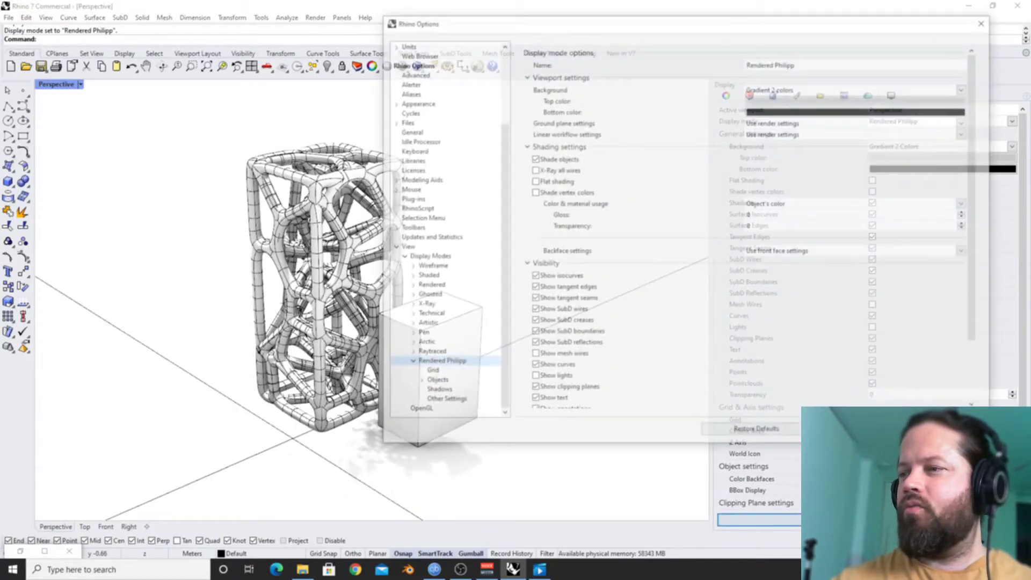
scroll(702, 274, down, 1)
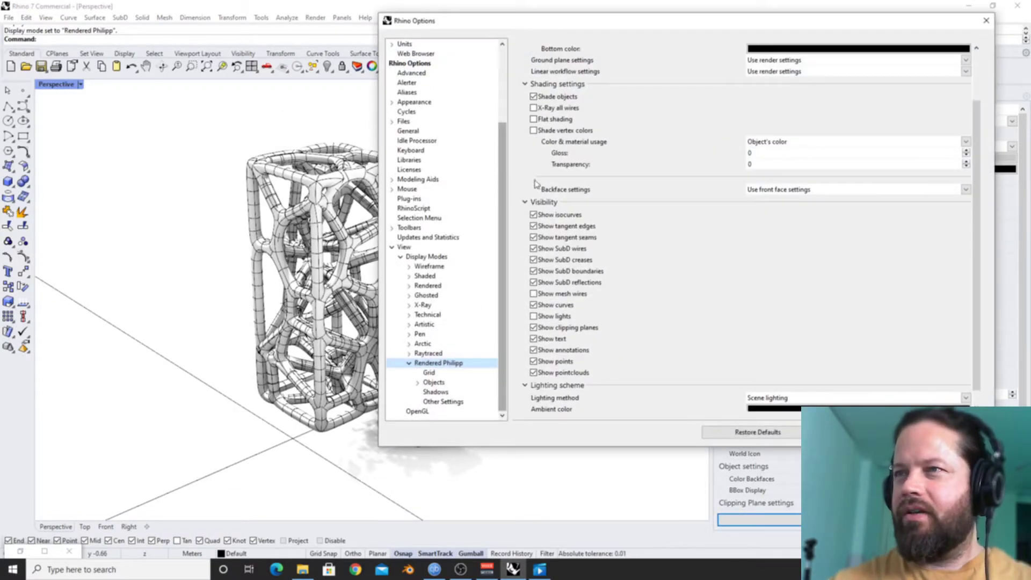
mouse_move(647, 25)
mouse_down()
mouse_move(346, 28)
mouse_move(752, 42)
mouse_move(647, 32)
mouse_up()
scroll(395, 378, down, 2)
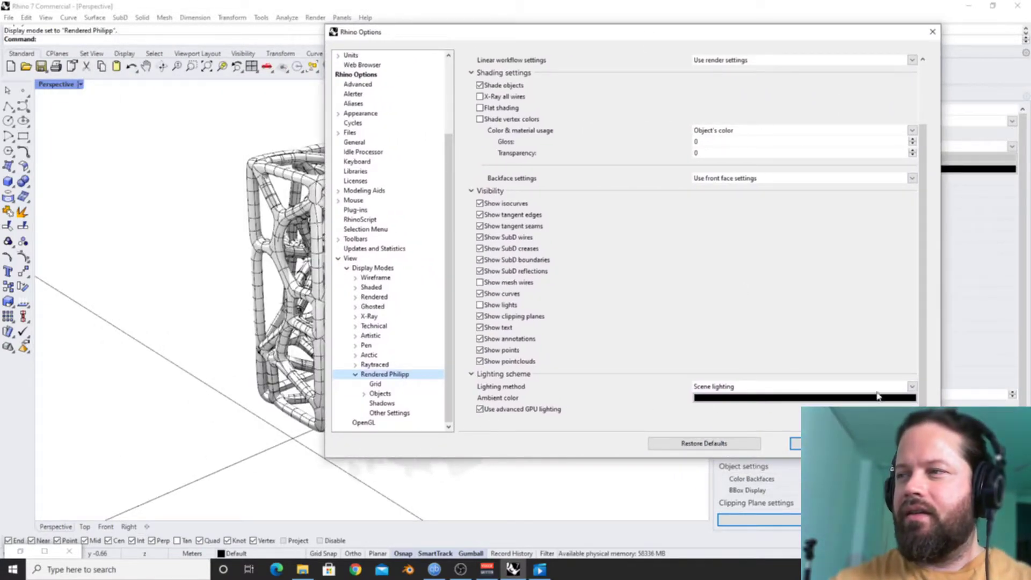
click(913, 386)
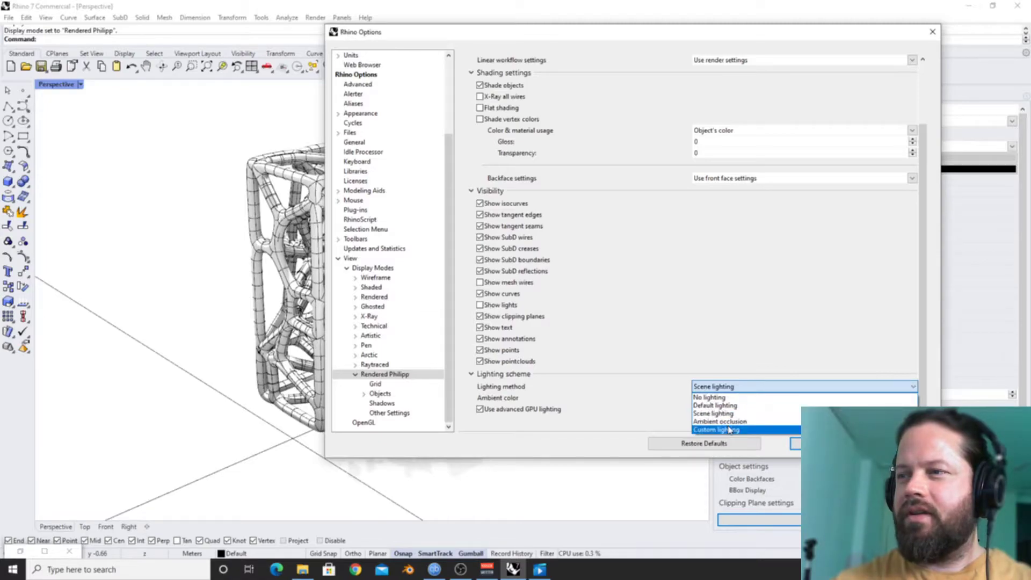
click(752, 422)
drag(491, 35, 519, 30)
key(Return)
right_drag(413, 320, 354, 323)
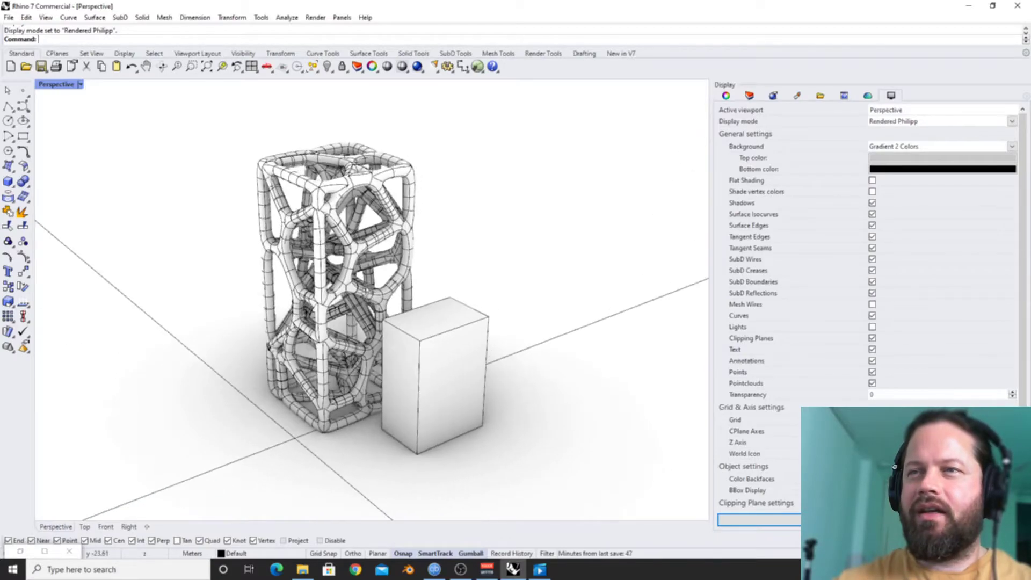
Switch the Perspective viewport to Rendered, inspect the textured models, and return to the custom display mode.
click(48, 87)
click(64, 149)
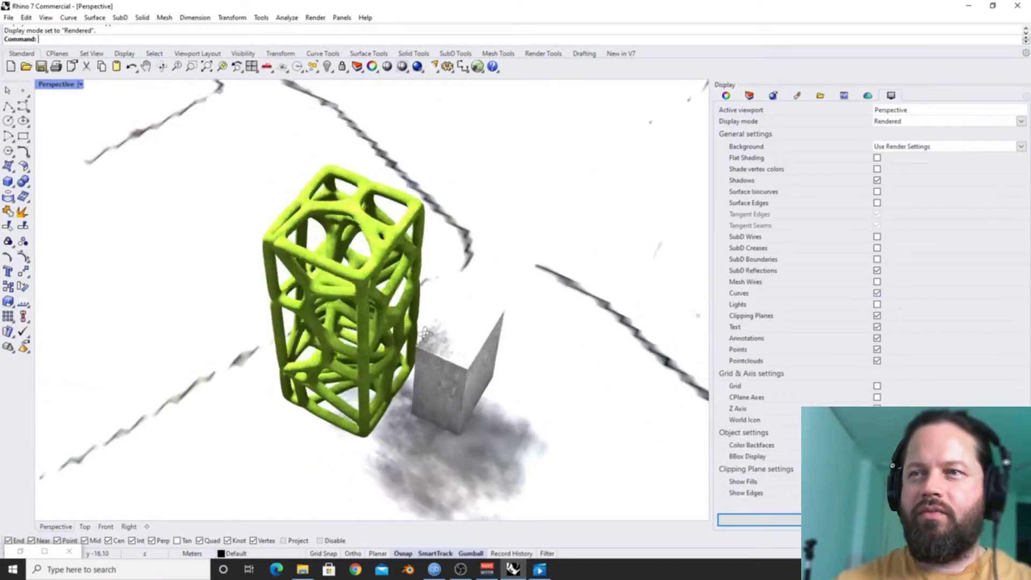
right_drag(426, 333, 405, 285)
click(54, 85)
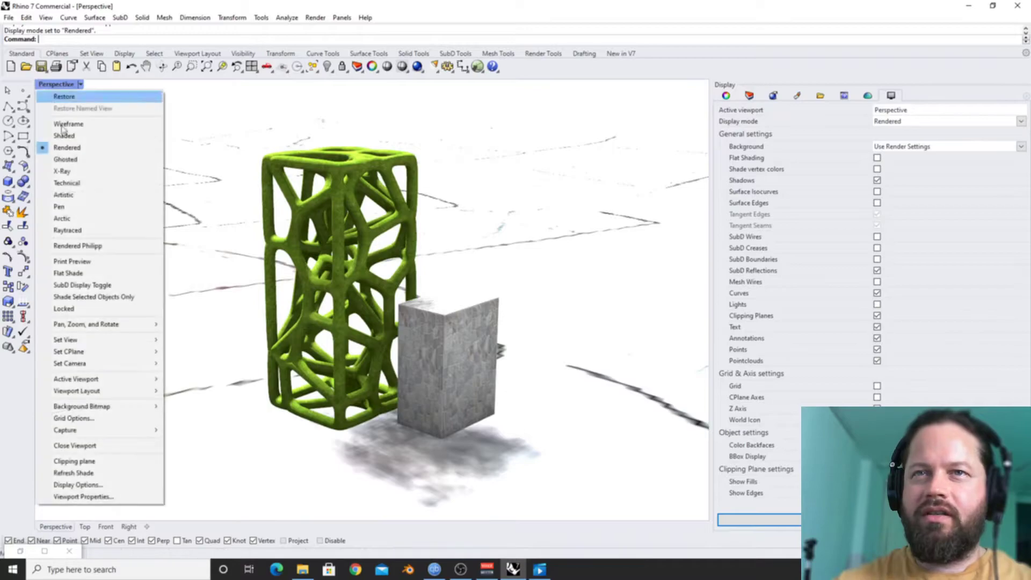
click(83, 245)
right_drag(422, 365, 433, 341)
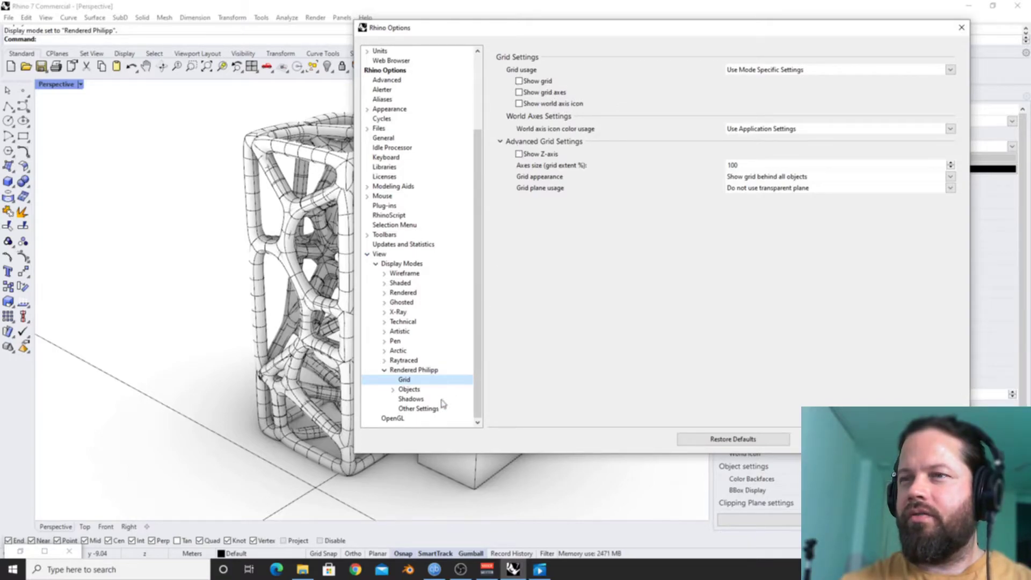
Review the custom display mode's general object, point and curve settings.
click(409, 390)
click(393, 389)
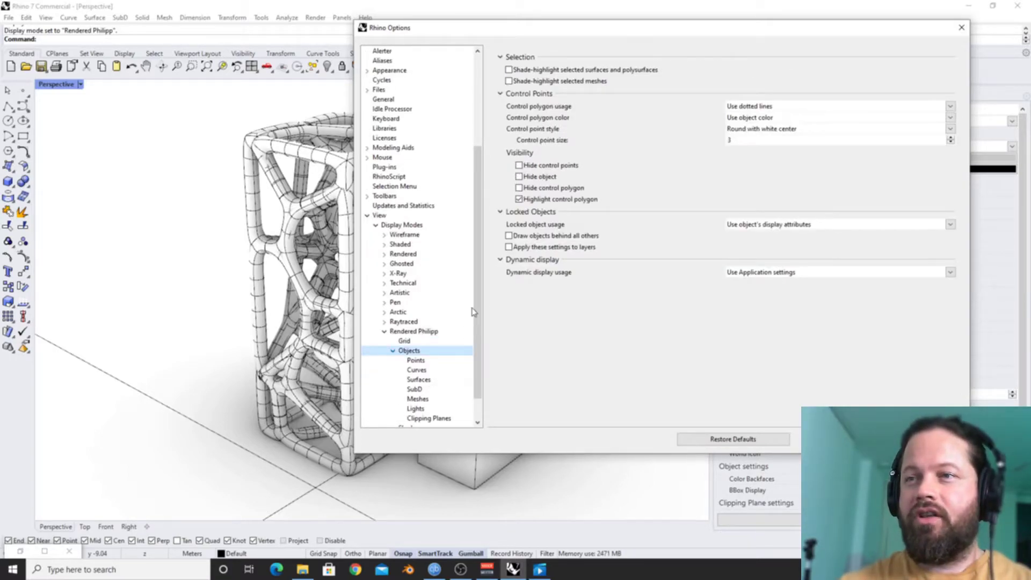
scroll(419, 350, down, 3)
click(416, 331)
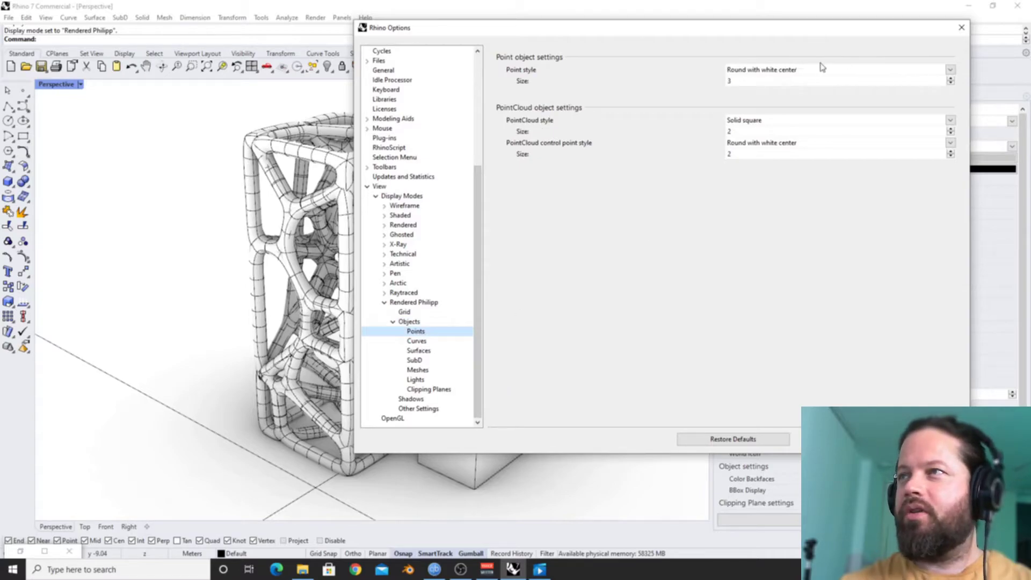
drag(763, 24, 470, 70)
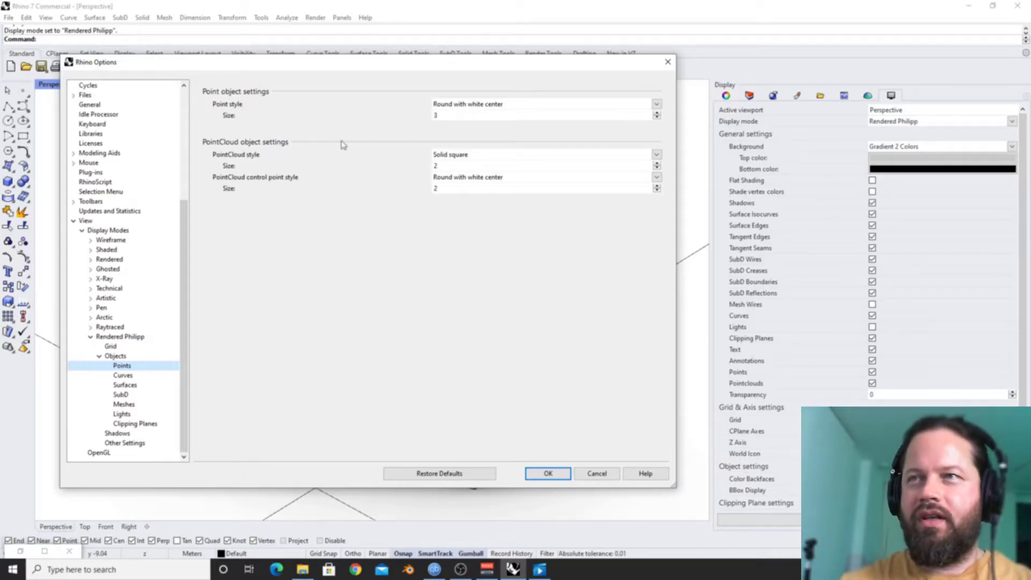
key(Down)
drag(466, 71, 694, 103)
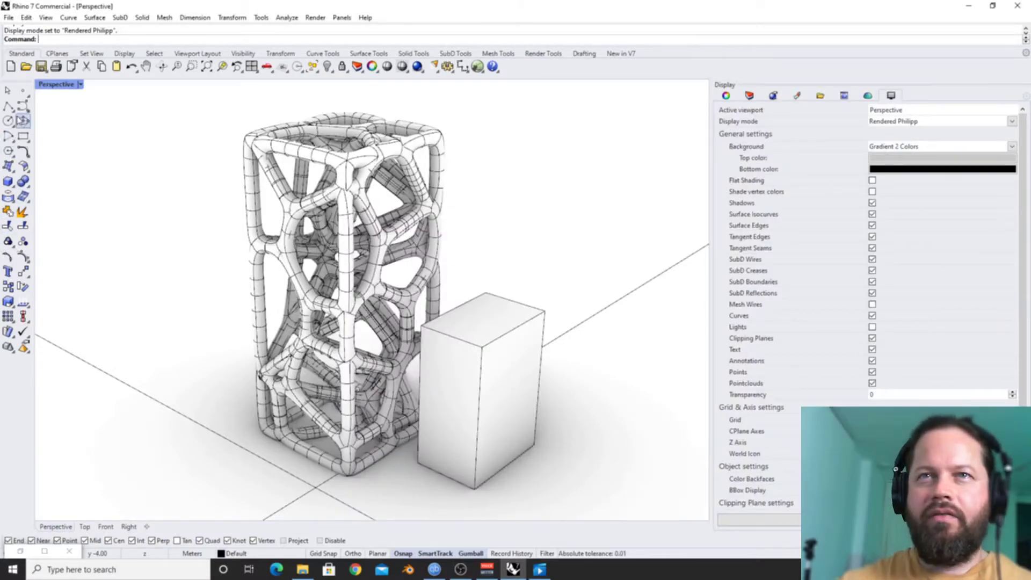
Draw a degree-3 wavy curve on the ground in front of the lattice tower.
click(23, 107)
click(70, 440)
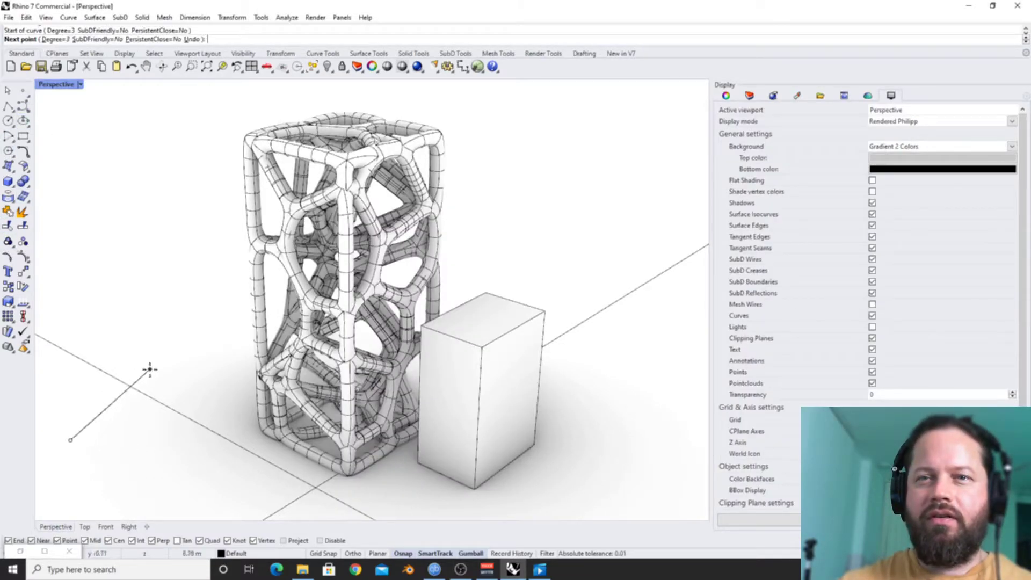
click(149, 369)
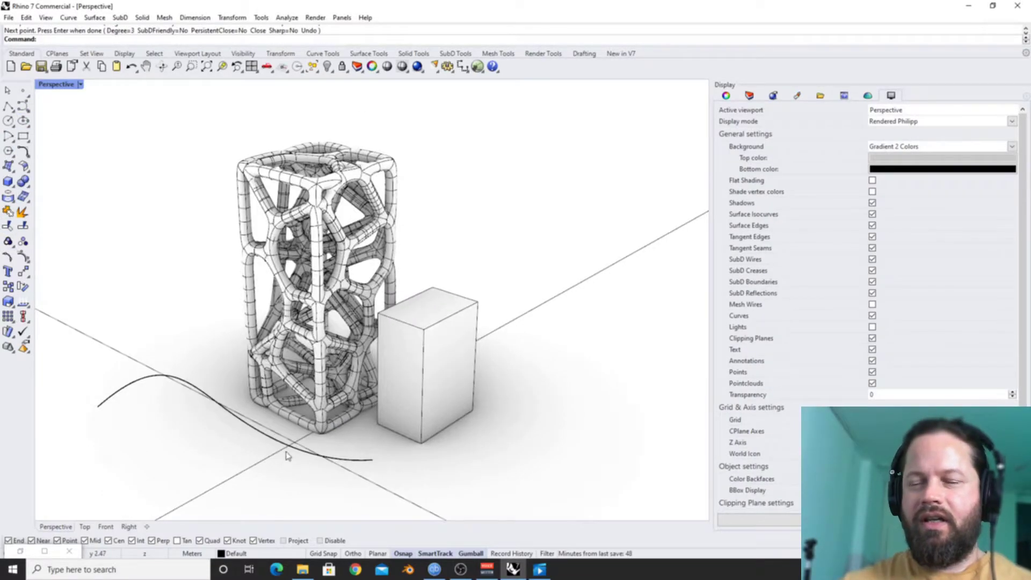
scroll(294, 440, up, 8)
scroll(276, 427, down, 3)
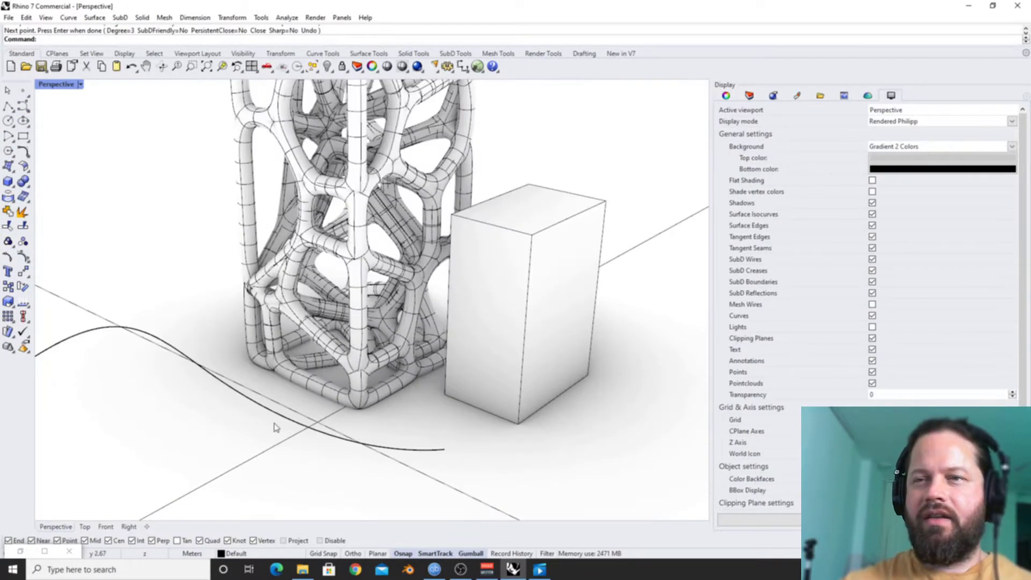
click(168, 346)
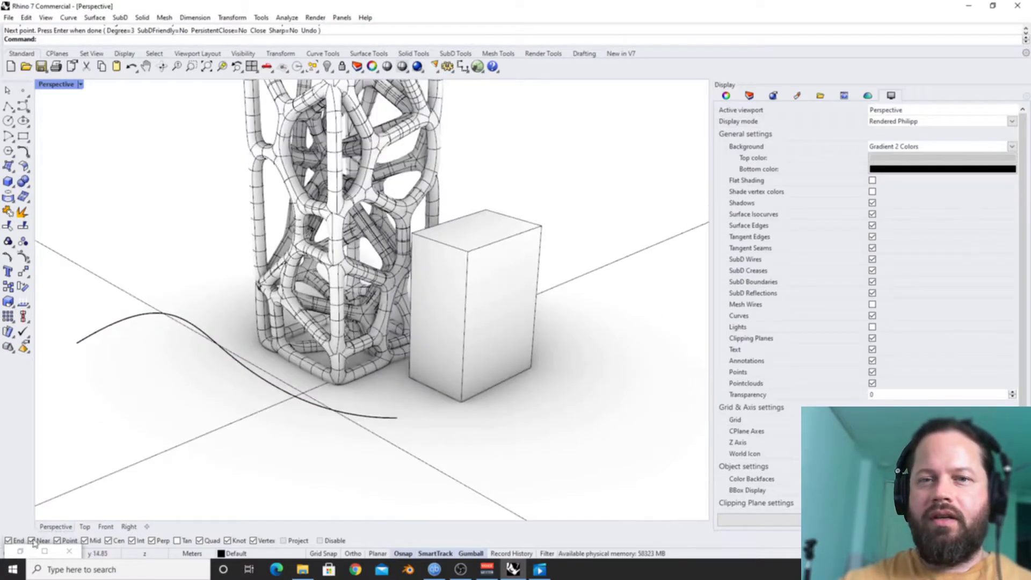
Increase the pixel width of curves in the custom display mode and accept the options.
click(758, 520)
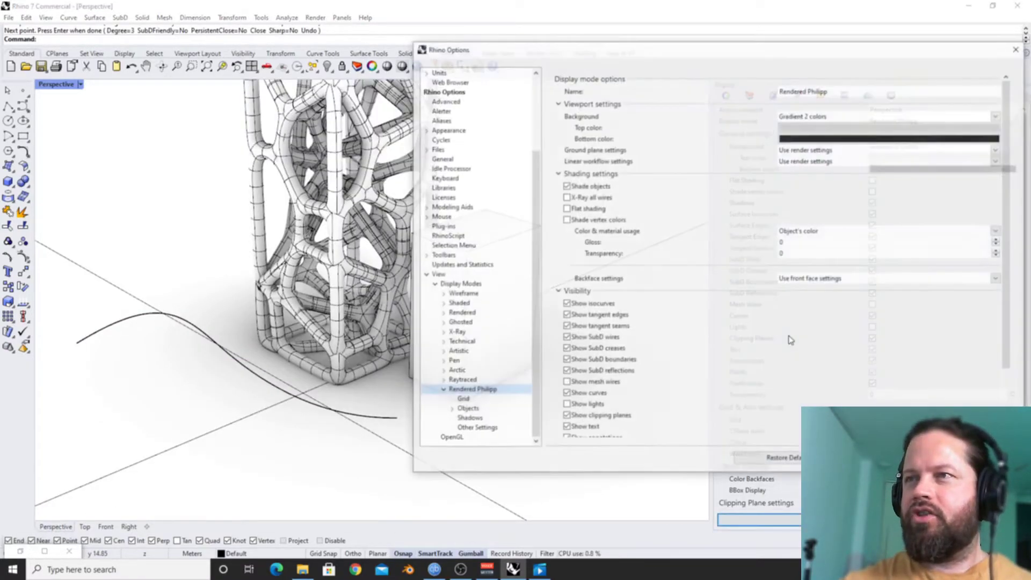
drag(823, 68, 769, 62)
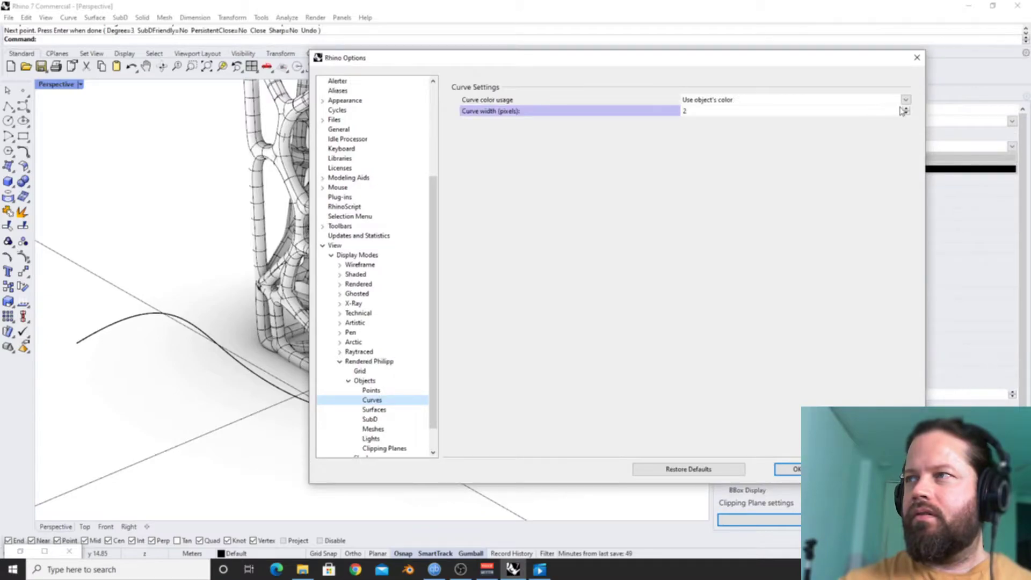
click(907, 109)
click(907, 109)
click(907, 109)
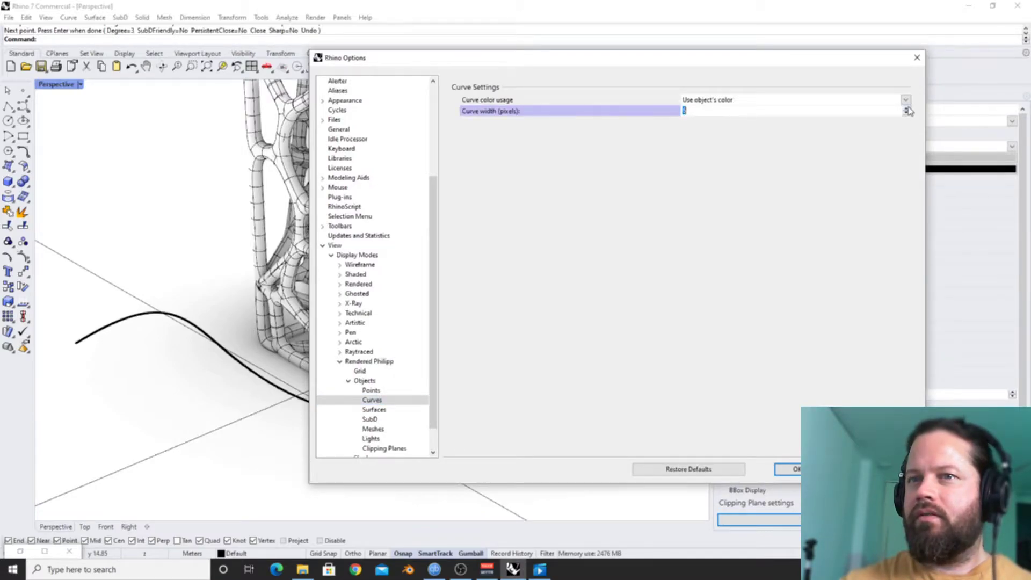
click(907, 109)
click(907, 109)
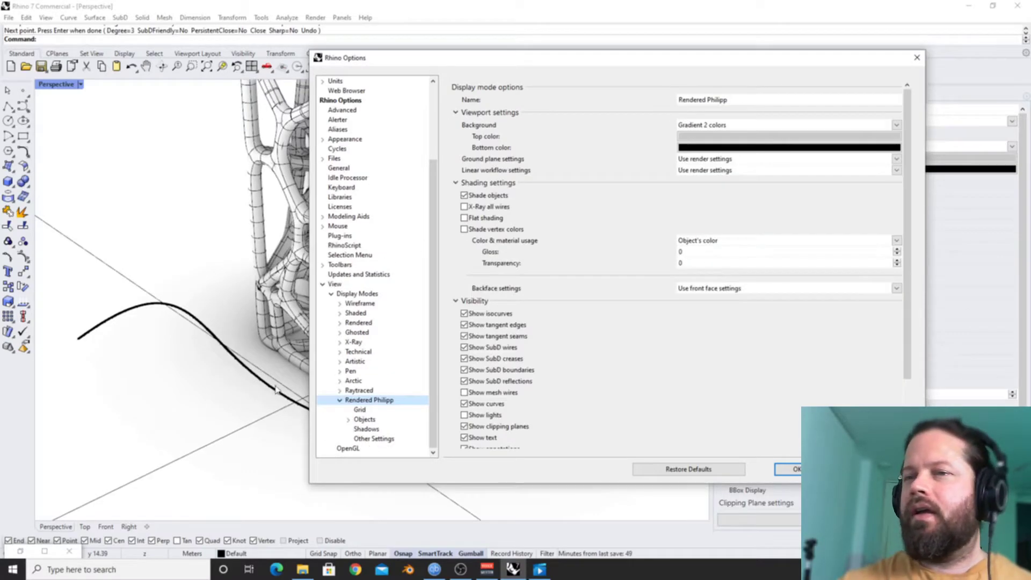
Change the custom display mode's curve color to a single magenta color and open its surface settings.
click(360, 421)
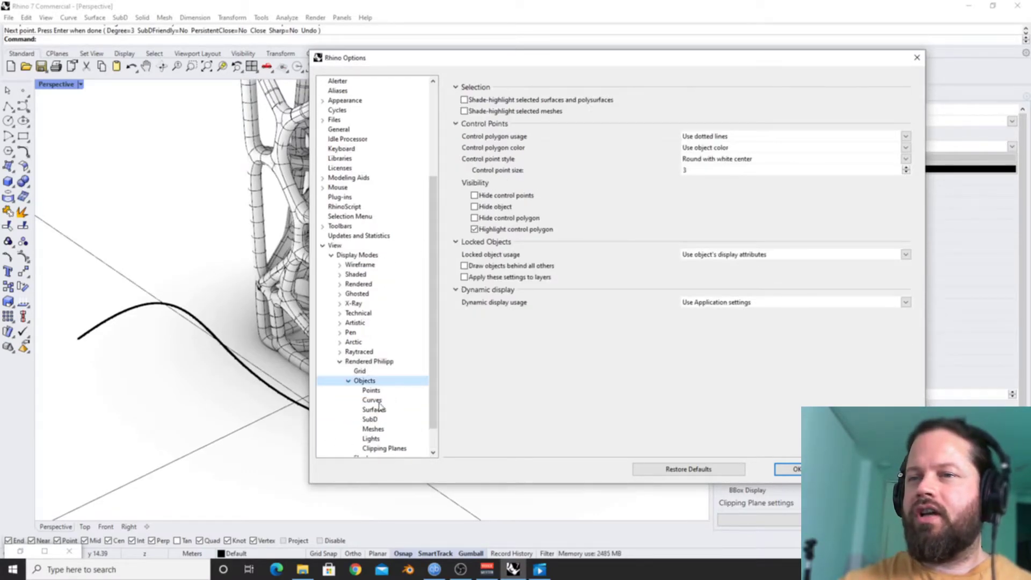
click(373, 400)
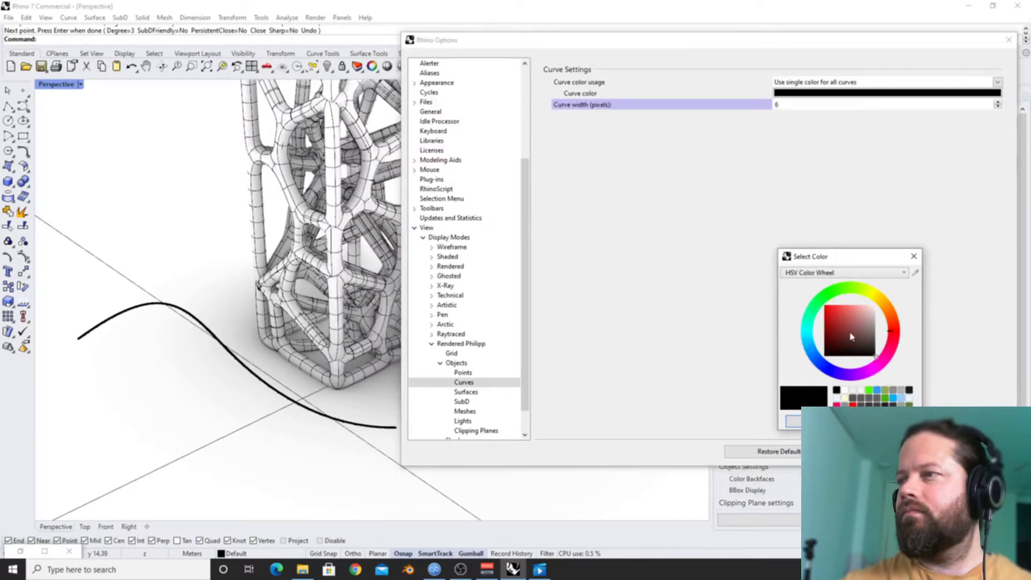
mouse_move(854, 330)
mouse_down()
mouse_move(826, 323)
mouse_move(826, 306)
mouse_up()
click(837, 404)
click(794, 421)
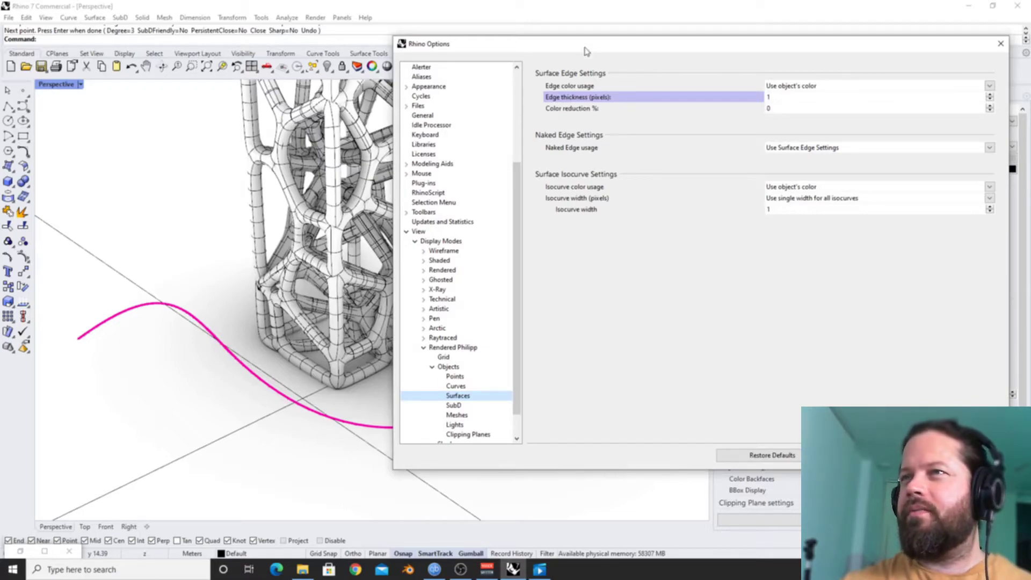
drag(586, 51, 586, 75)
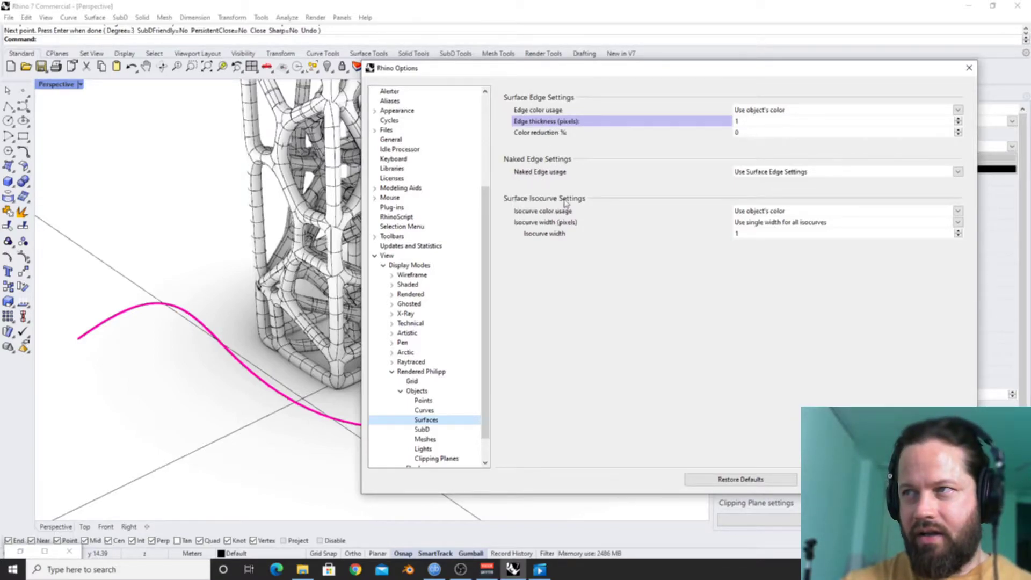
drag(631, 70, 782, 49)
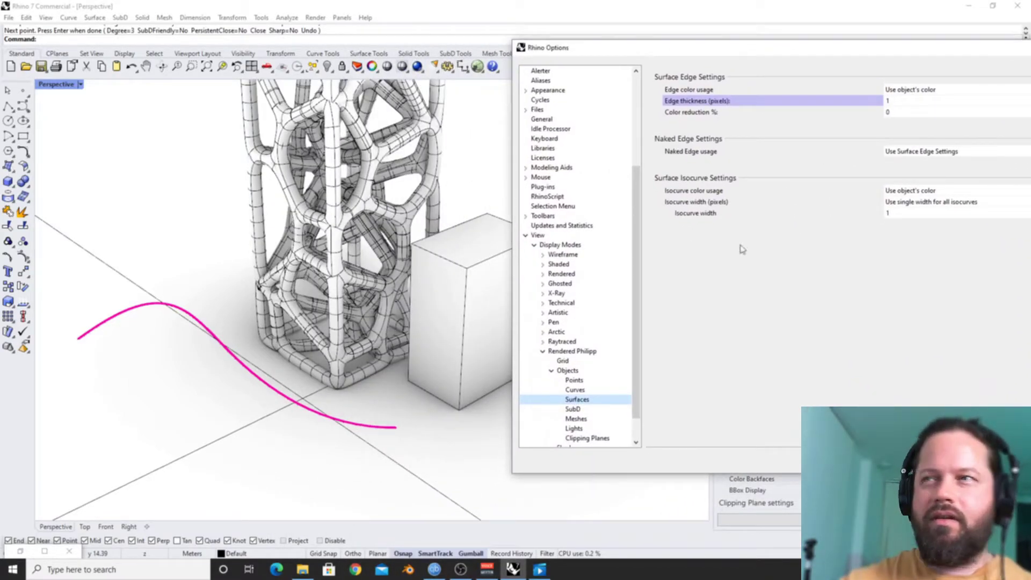
Draw an ellipsoid on the ground beside the magenta curve.
key(Return)
click(453, 369)
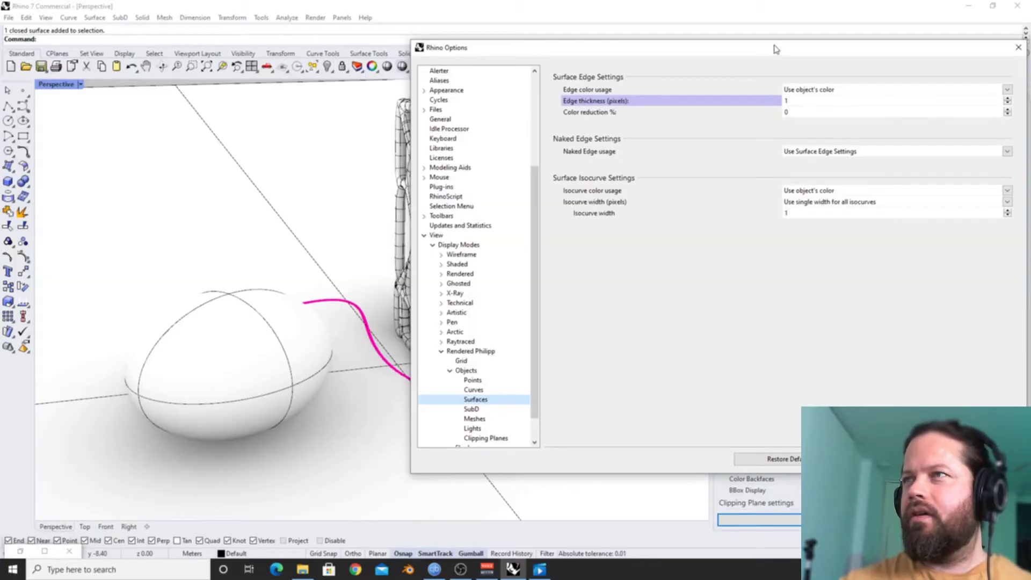
Set the custom display mode's surface edge thickness to 3 pixels and its isocurve width to 0.
drag(775, 49, 499, 346)
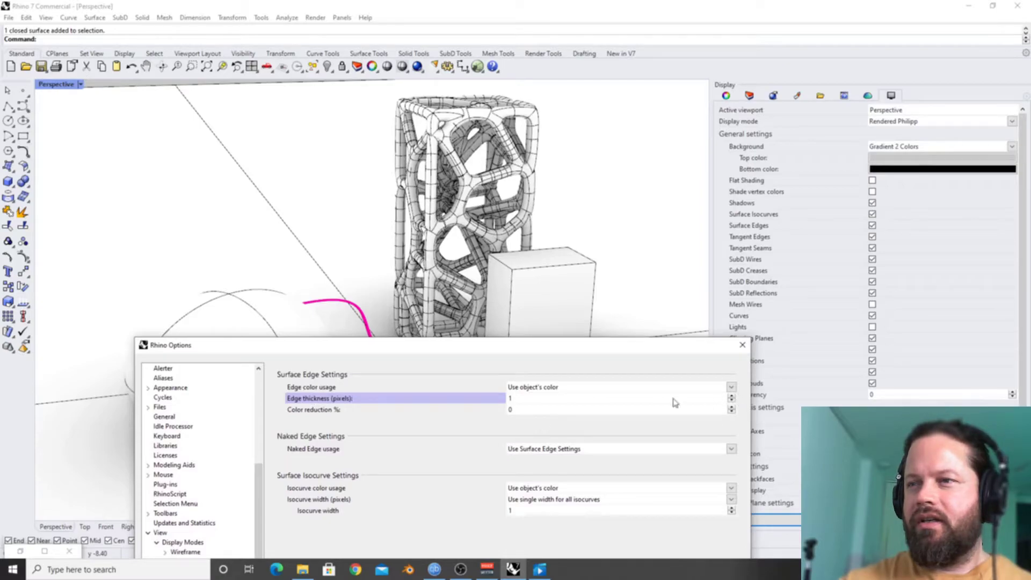
click(730, 399)
click(731, 398)
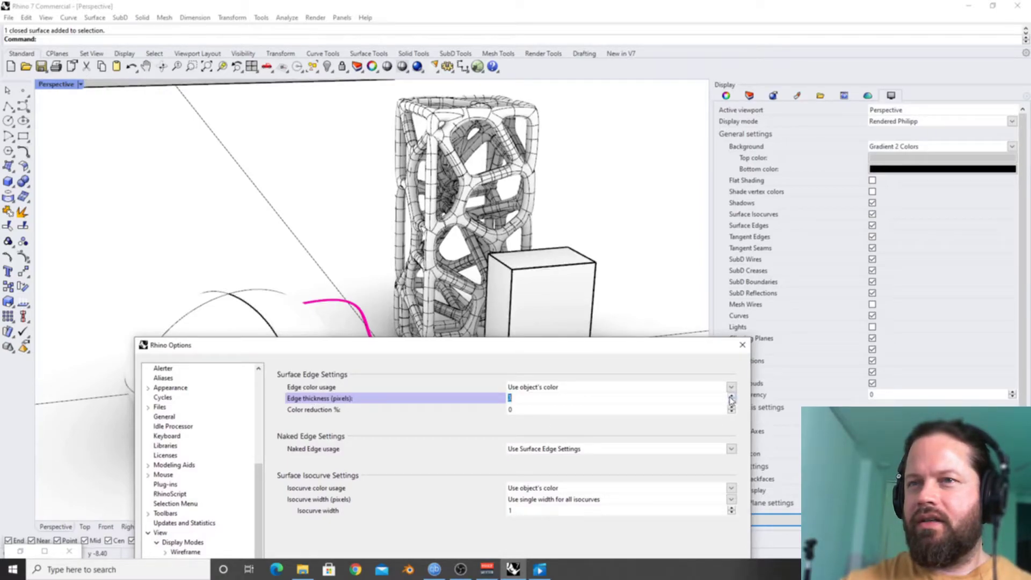
drag(471, 352, 538, 297)
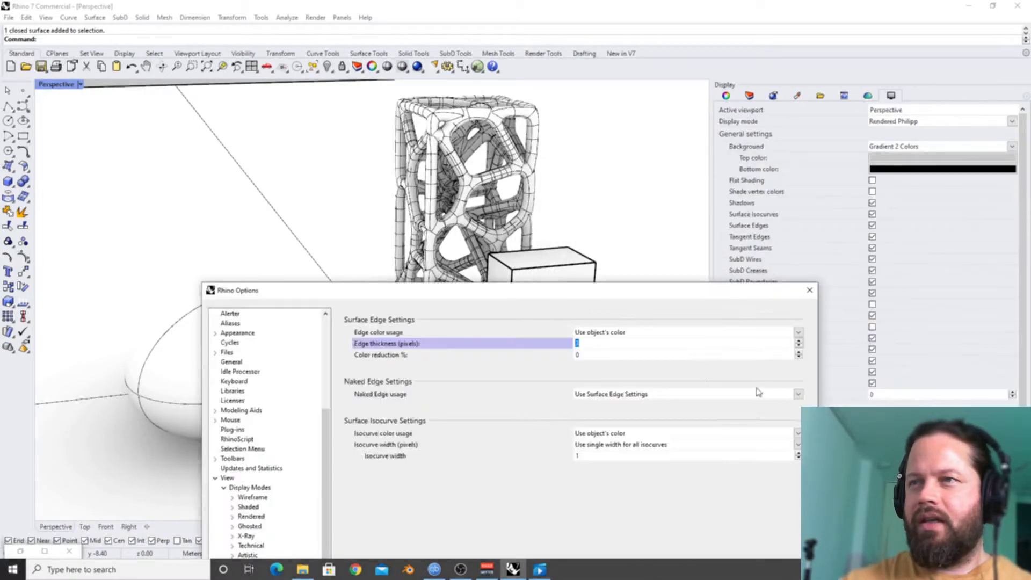
drag(385, 302, 650, 281)
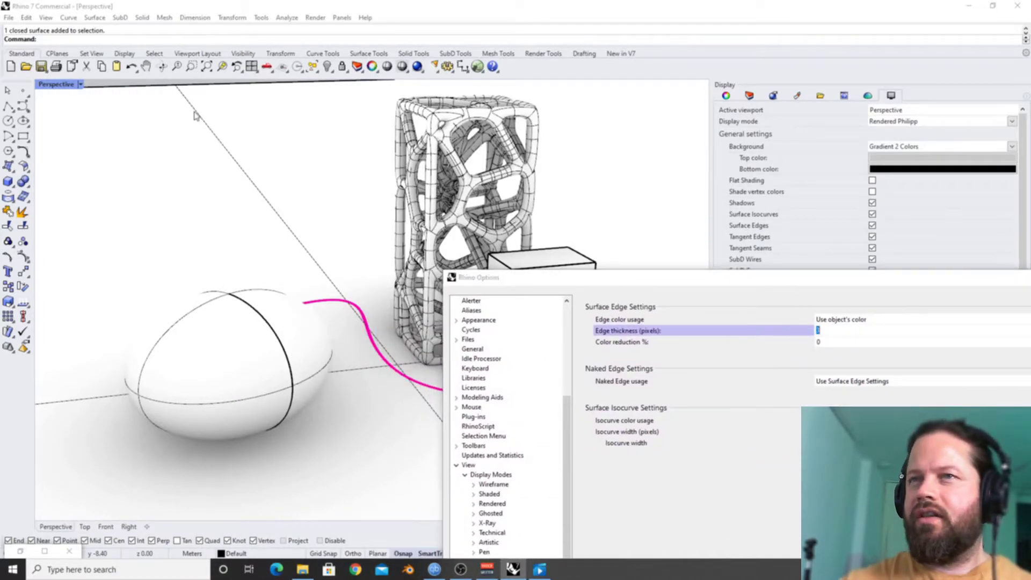
drag(735, 287, 584, 122)
click(889, 280)
drag(679, 114, 702, 120)
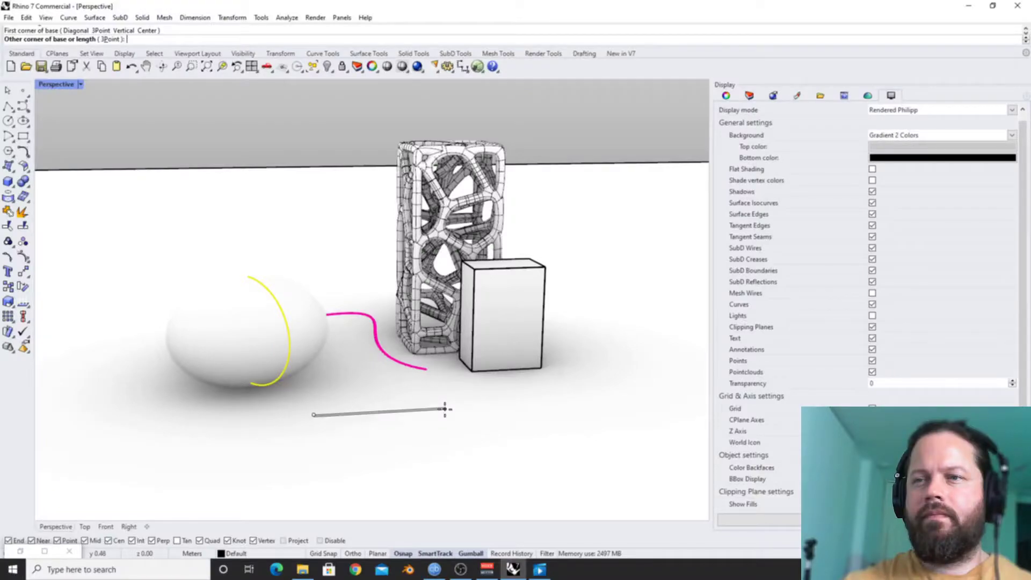
Draw a thin upright box about 21 m high in front of the lattice tower and move it to Layer 05.
click(445, 409)
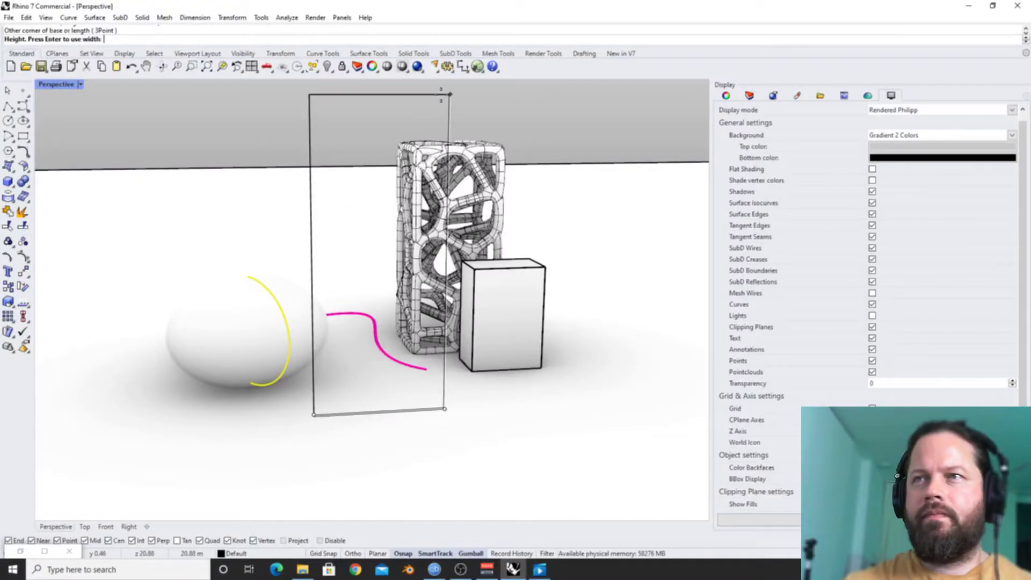
click(441, 95)
click(752, 97)
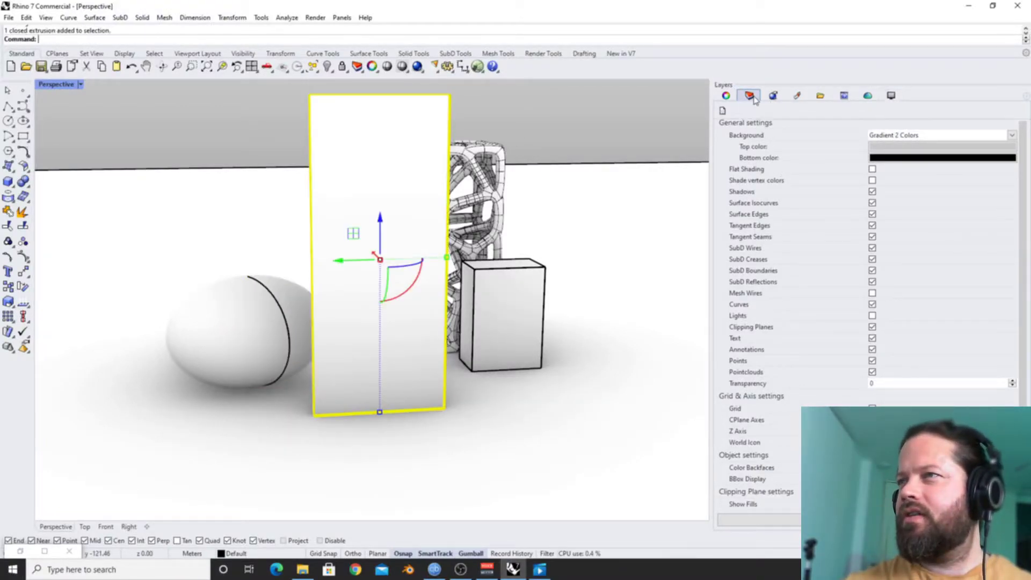
click(729, 189)
right_click(731, 189)
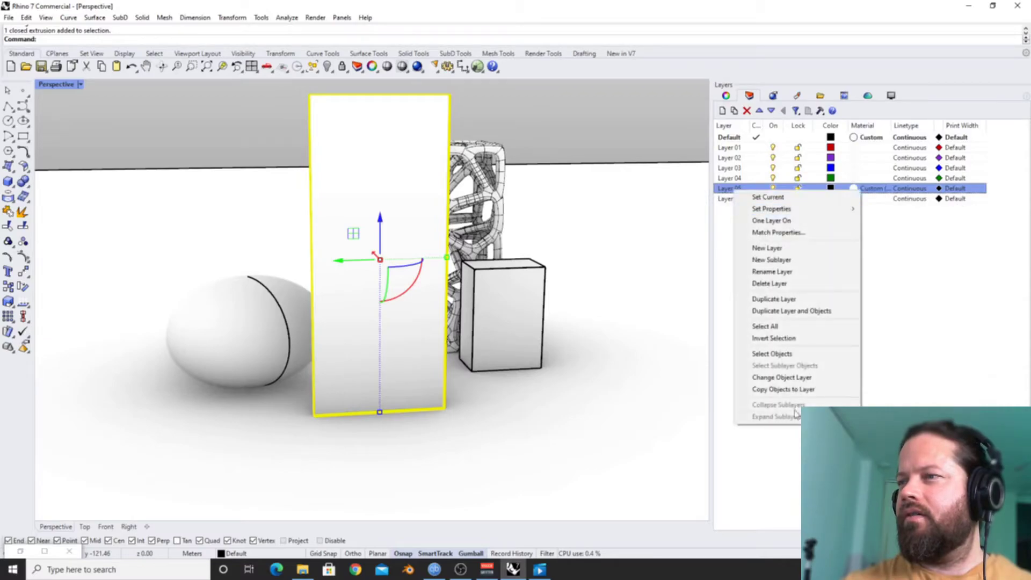
click(752, 377)
Change the material type of Layer 05 to Glass.
right_drag(576, 375, 516, 369)
click(516, 368)
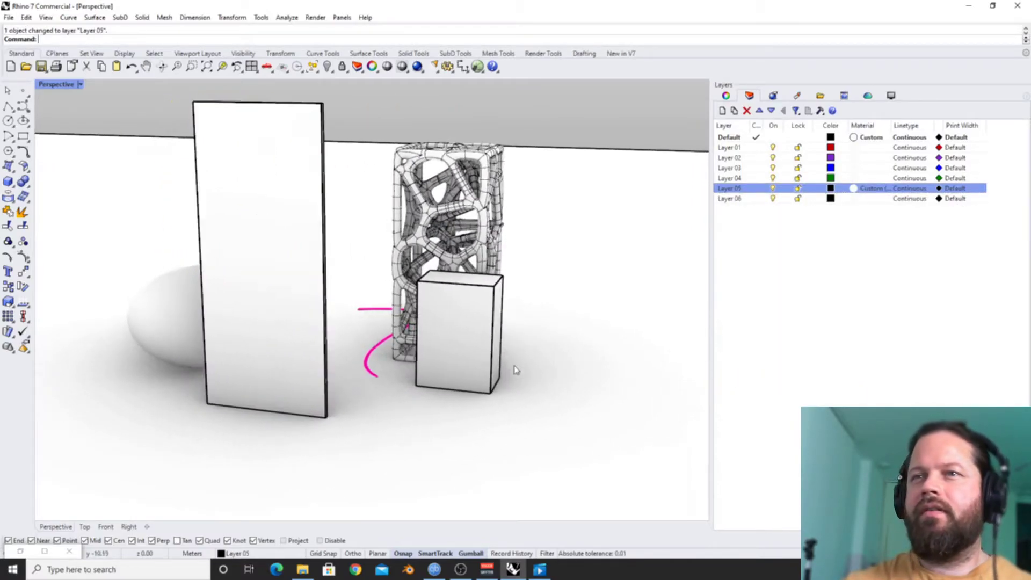
scroll(515, 360, down, 4)
scroll(358, 304, up, 2)
click(357, 303)
click(860, 189)
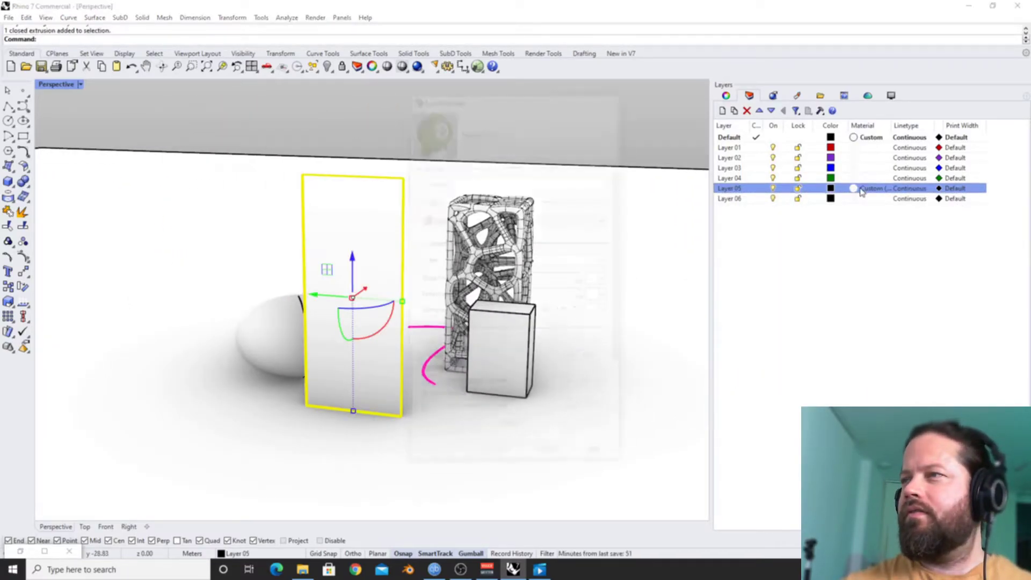
click(571, 220)
scroll(519, 237, up, 1)
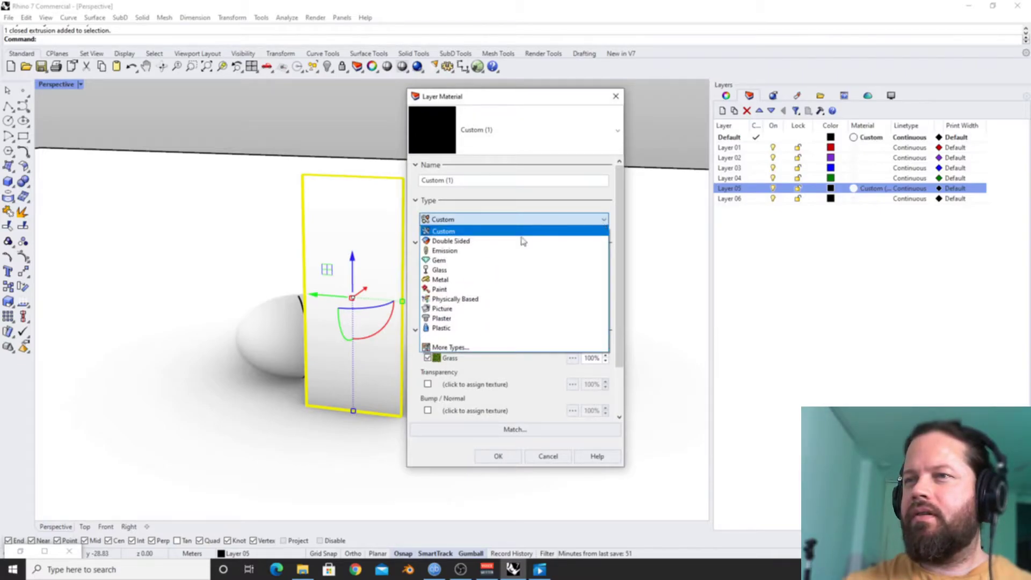
click(464, 267)
click(499, 456)
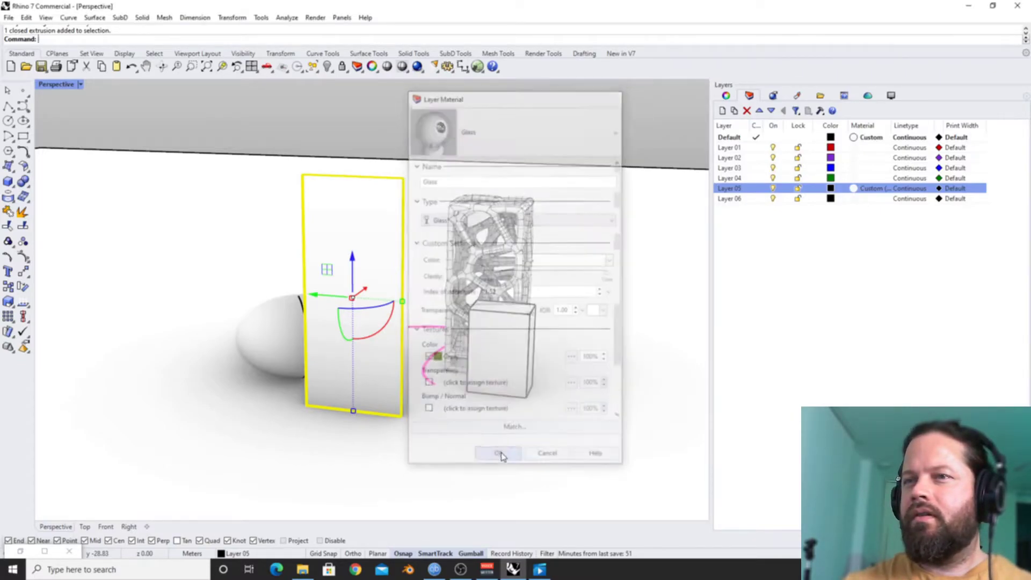
Examine from several angles how the glass panel displays in front of the ellipsoid, box and lattice tower.
right_drag(476, 442, 524, 259)
click(516, 393)
click(476, 160)
right_drag(478, 163, 414, 396)
click(481, 187)
scroll(320, 357, down, 4)
scroll(403, 298, up, 7)
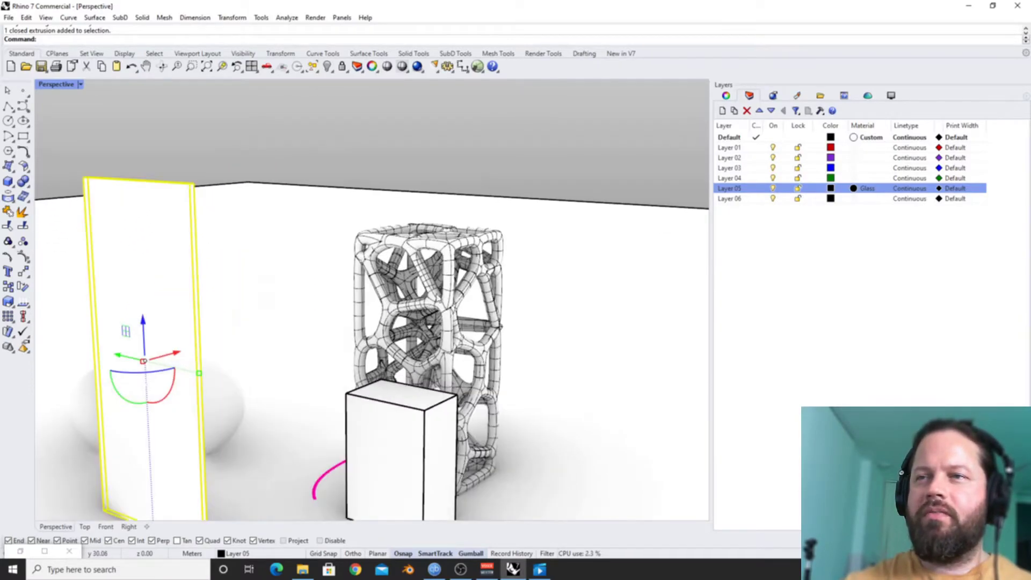
right_drag(403, 298, 430, 298)
right_drag(252, 299, 417, 238)
Select the glass panel, set its object display mode to Rendered with SetObjectDisplayMode, and check its transparency against the ellipsoid.
key(Escape)
click(456, 246)
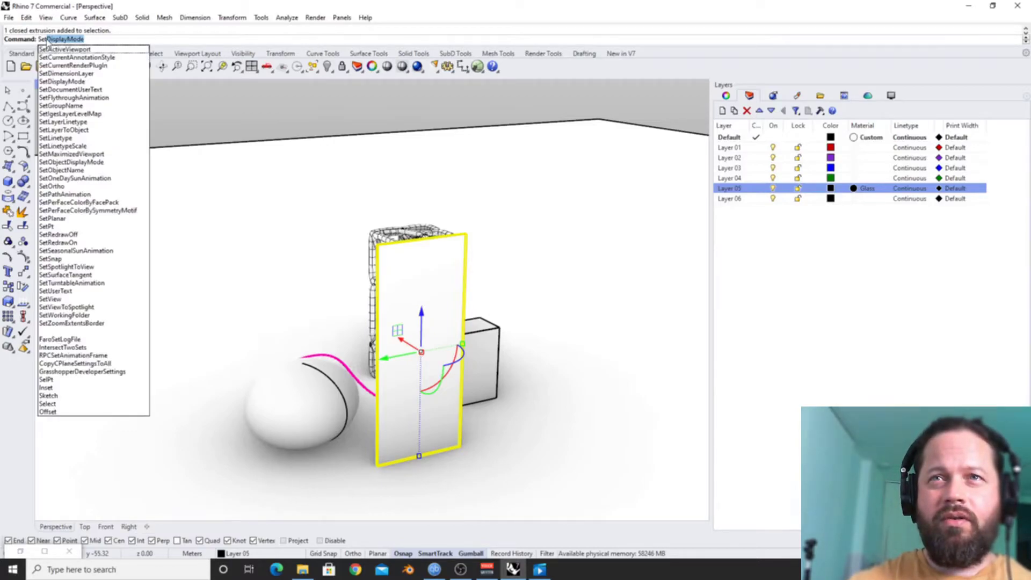
key(Down)
key(Down)
key(Down)
key(Down)
key(Down)
key(Down)
key(Down)
key(Down)
key(Down)
key(Down)
key(Return)
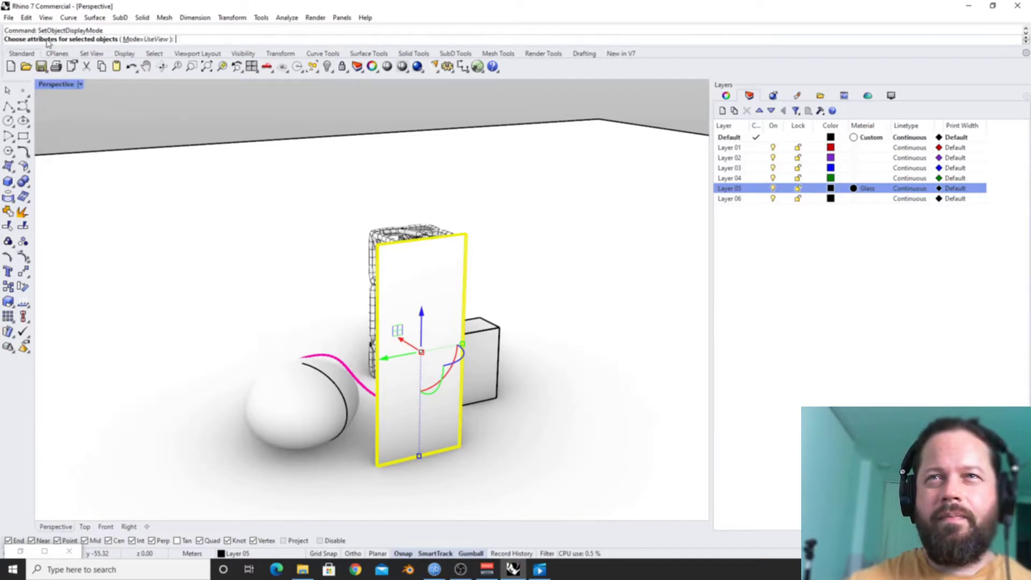
key(Return)
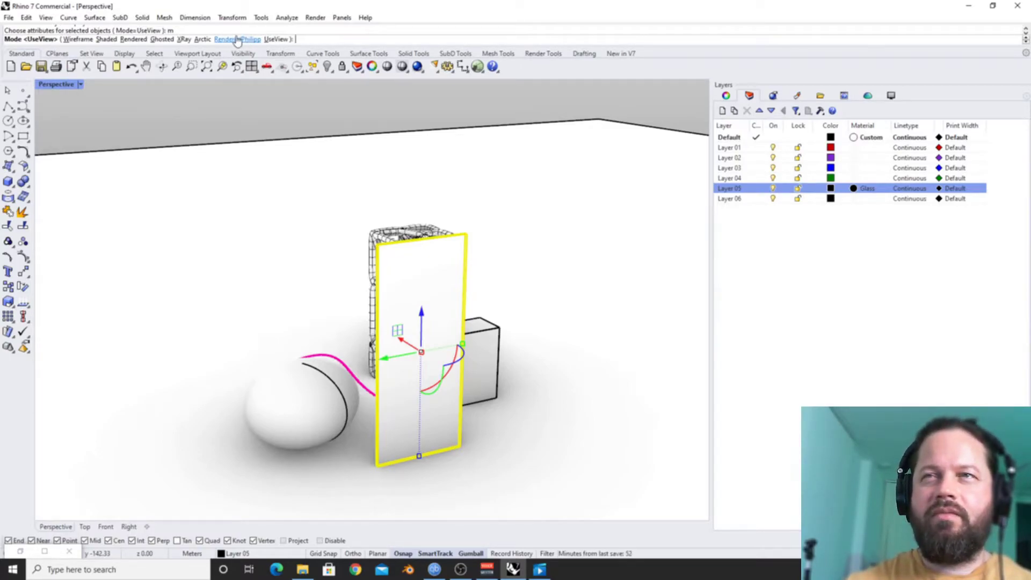
click(133, 39)
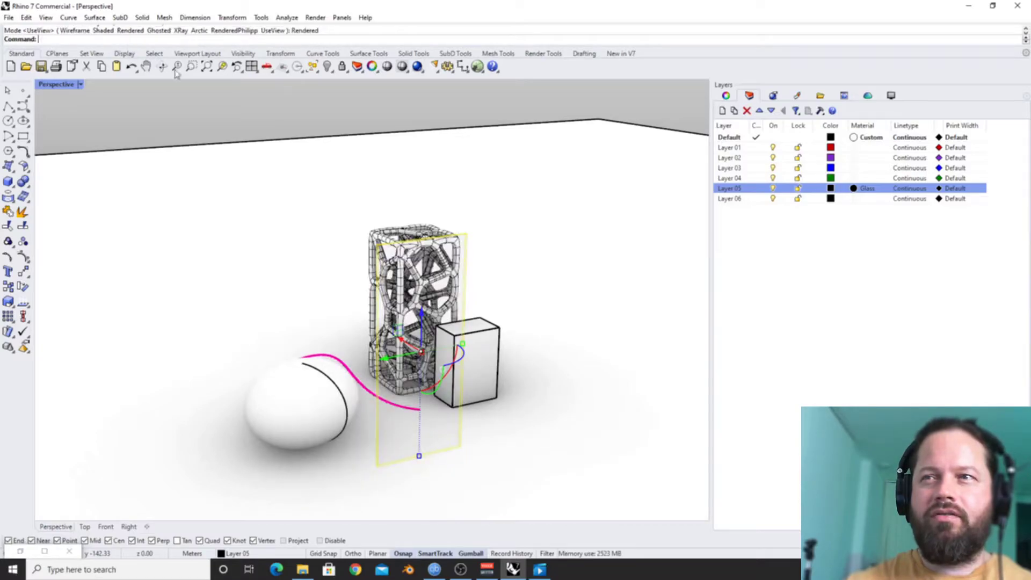
right_drag(525, 277, 546, 260)
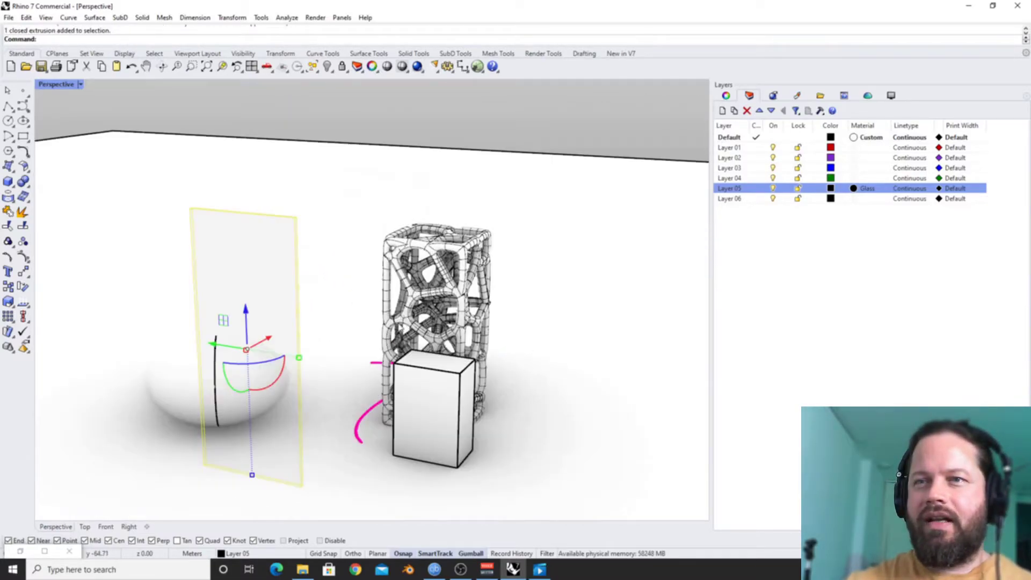
key(Escape)
click(283, 279)
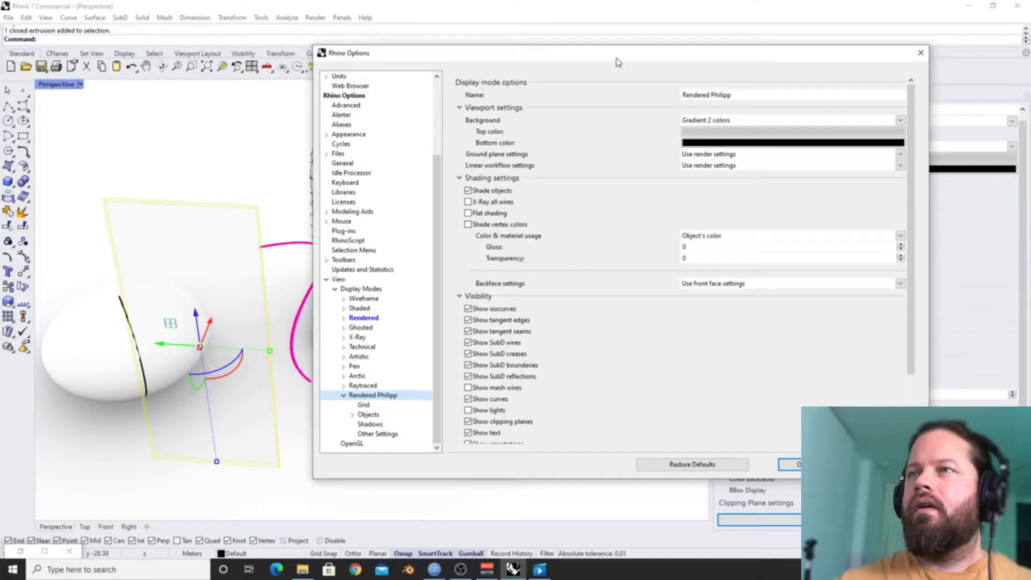
Review the custom display mode's surface edge and isocurve settings, including the isocurve color usage options.
drag(617, 60, 642, 38)
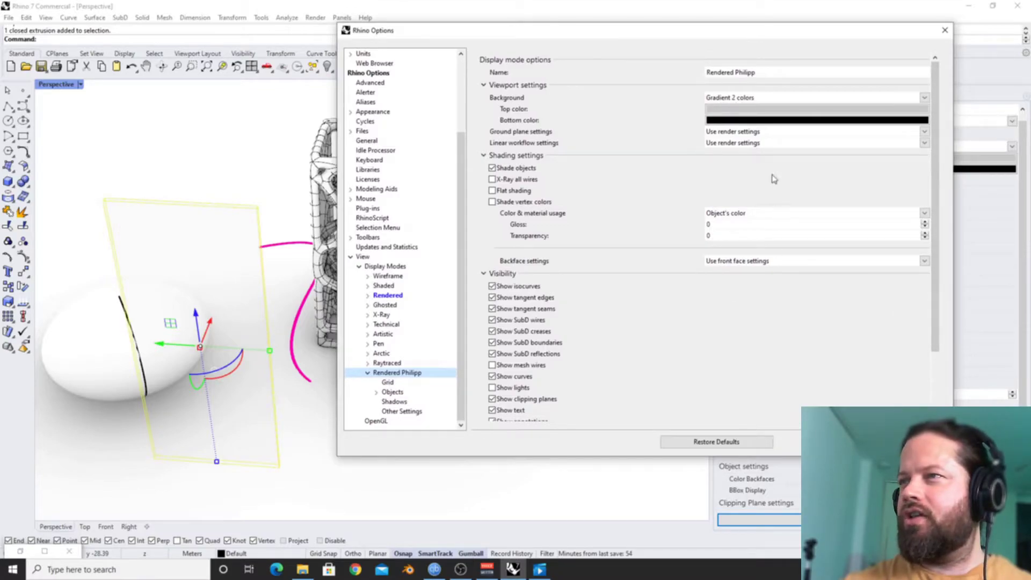
double_click(392, 392)
click(402, 353)
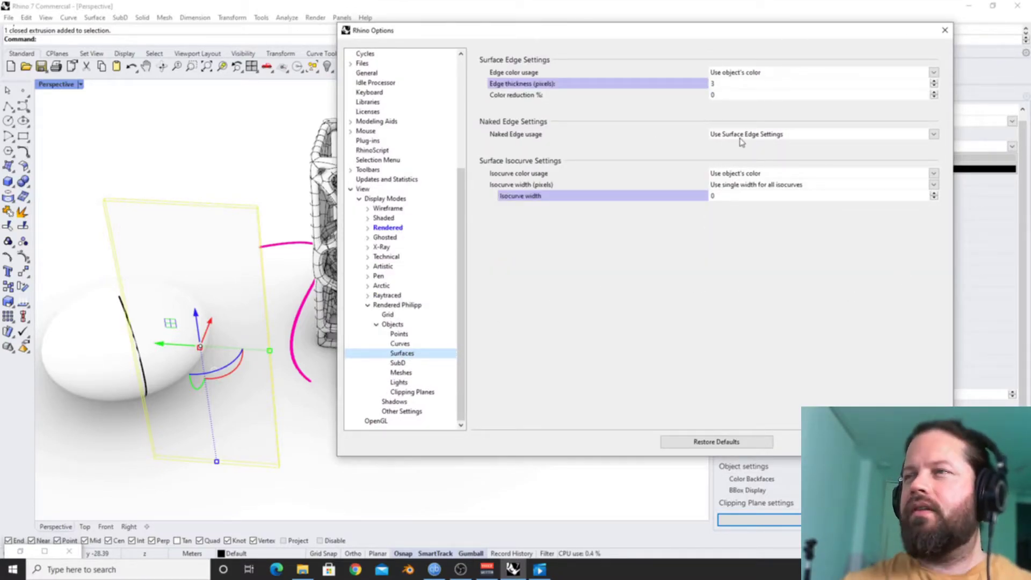
click(938, 175)
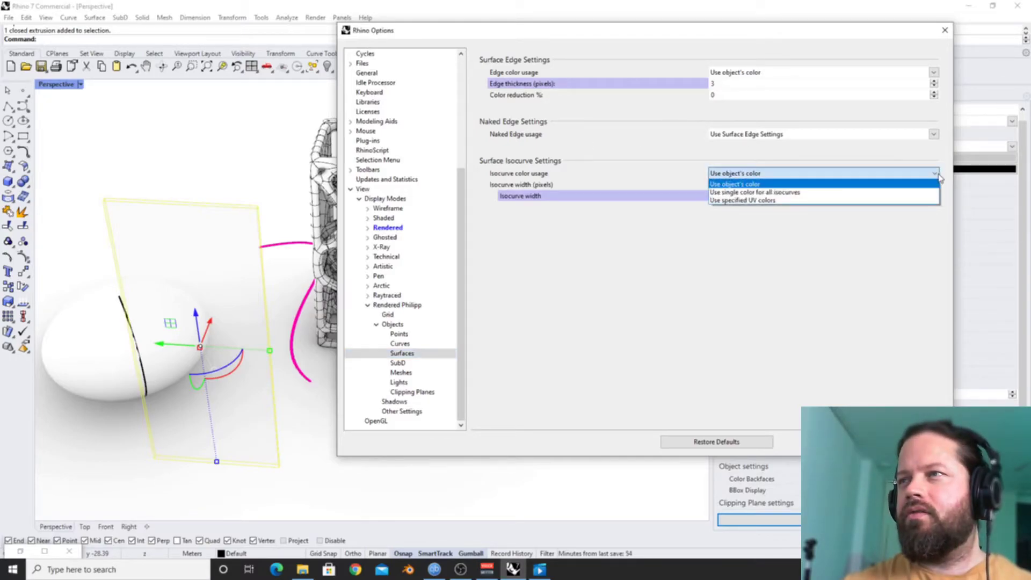
click(750, 242)
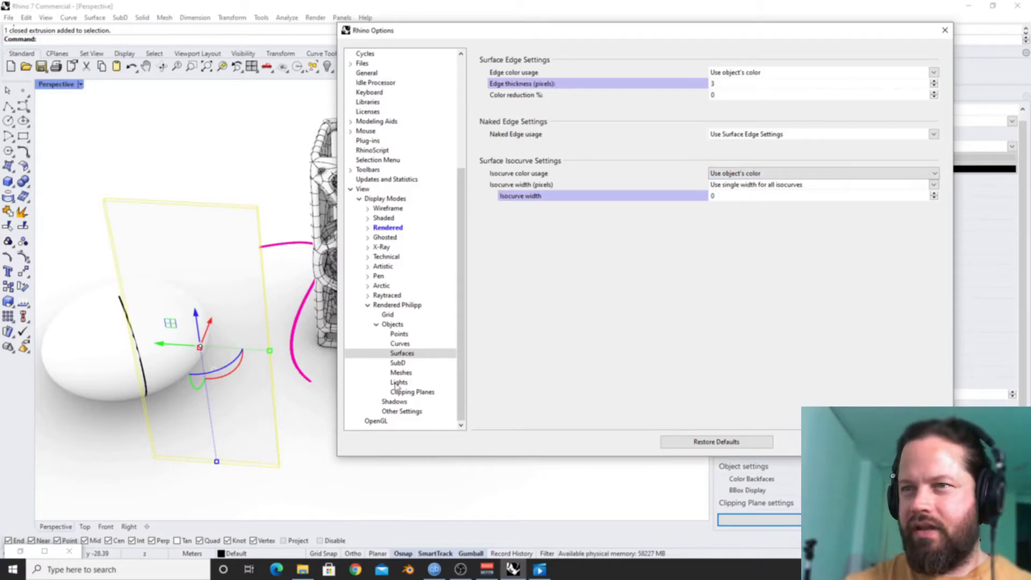
click(405, 363)
click(404, 354)
click(403, 365)
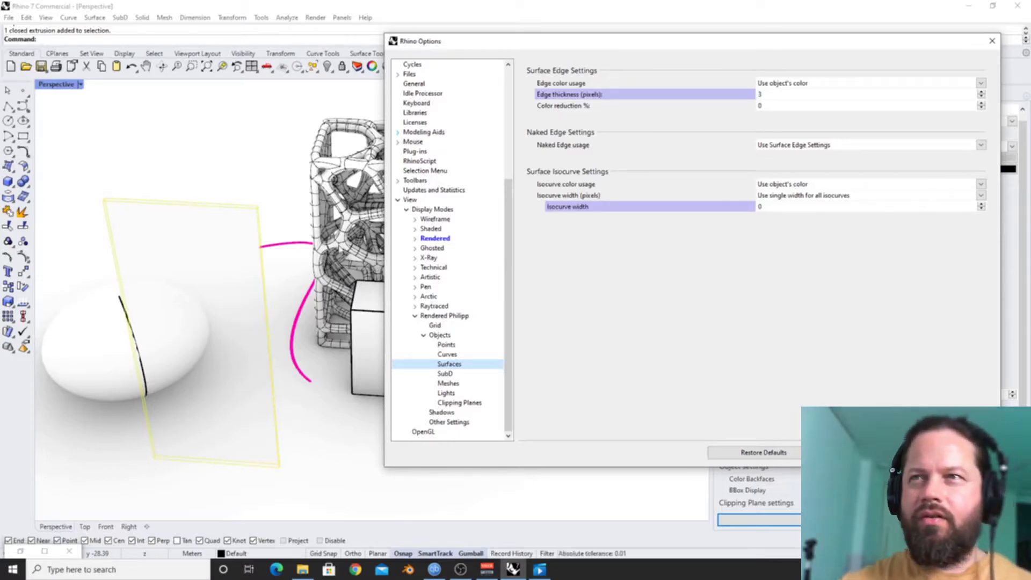
Review the custom display mode's SubD, mesh and light settings.
click(484, 374)
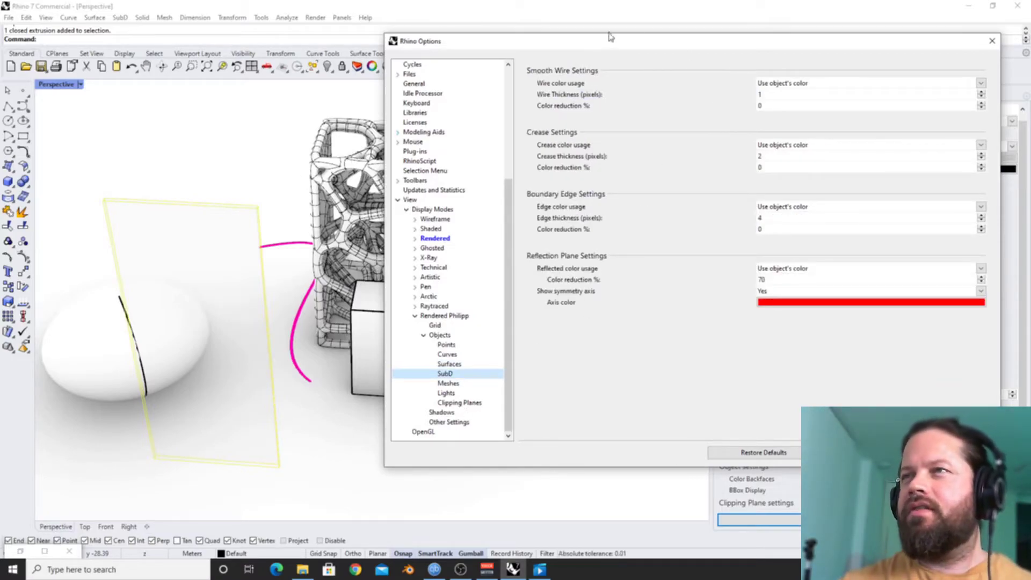
drag(608, 46, 640, 31)
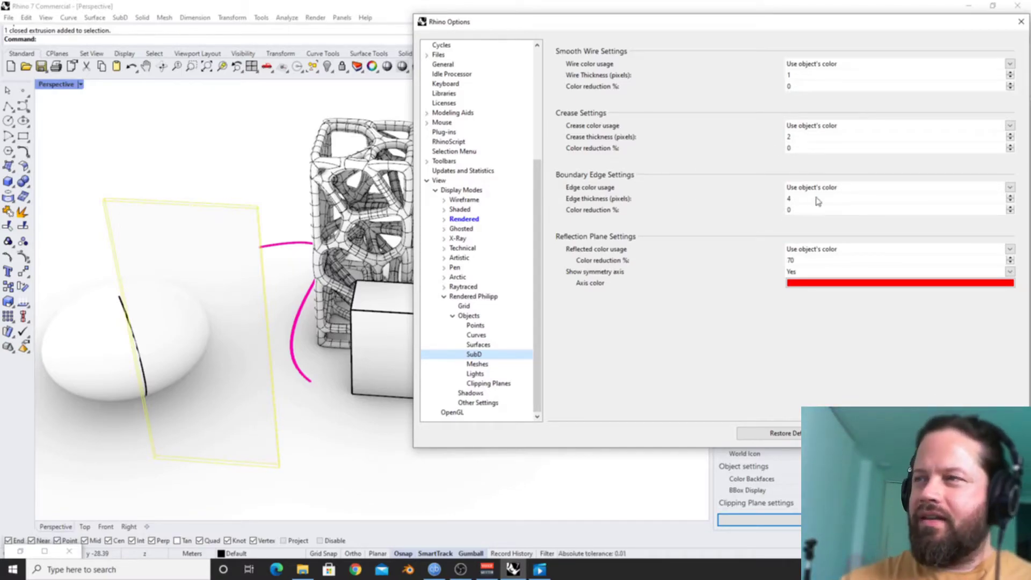
key(Down)
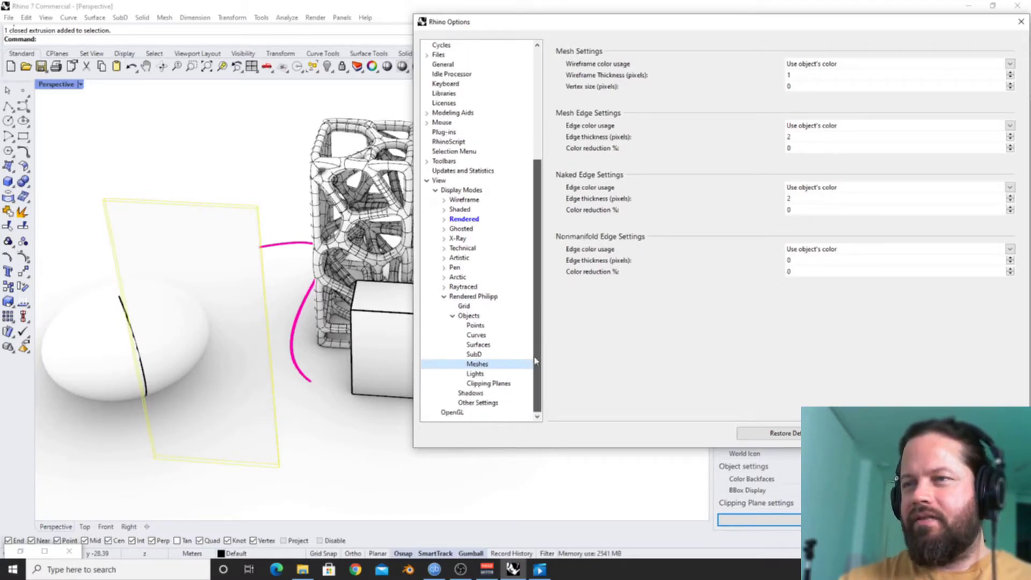
click(475, 374)
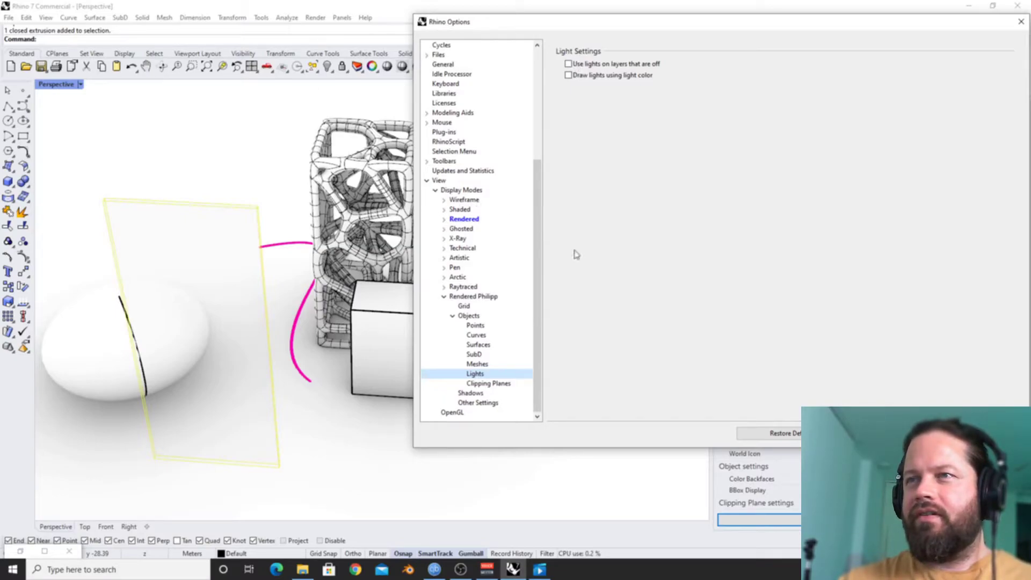
click(444, 298)
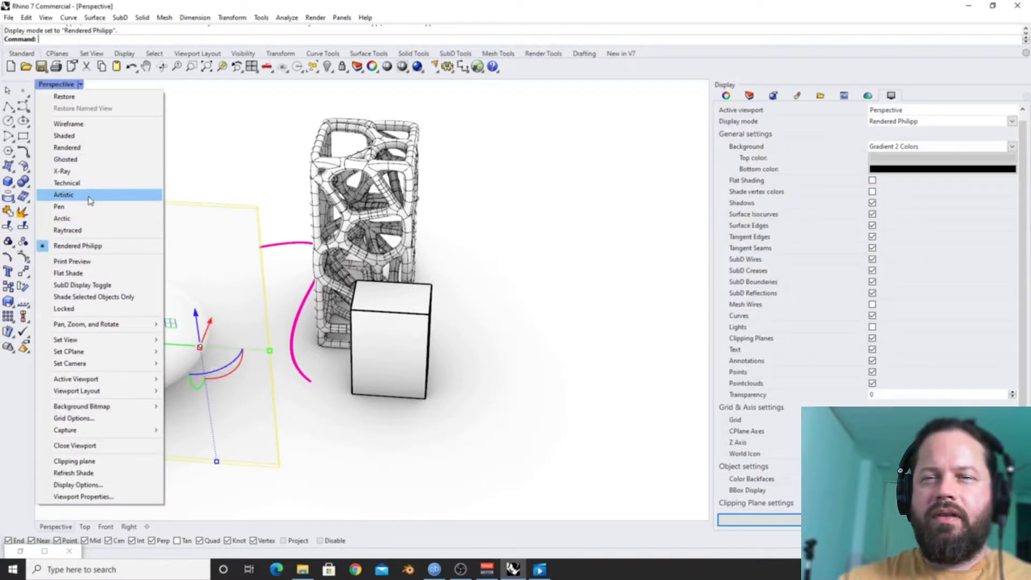
Switch the Perspective viewport to the Artistic display mode and view the sample objects from another angle.
click(89, 200)
right_drag(344, 269, 421, 201)
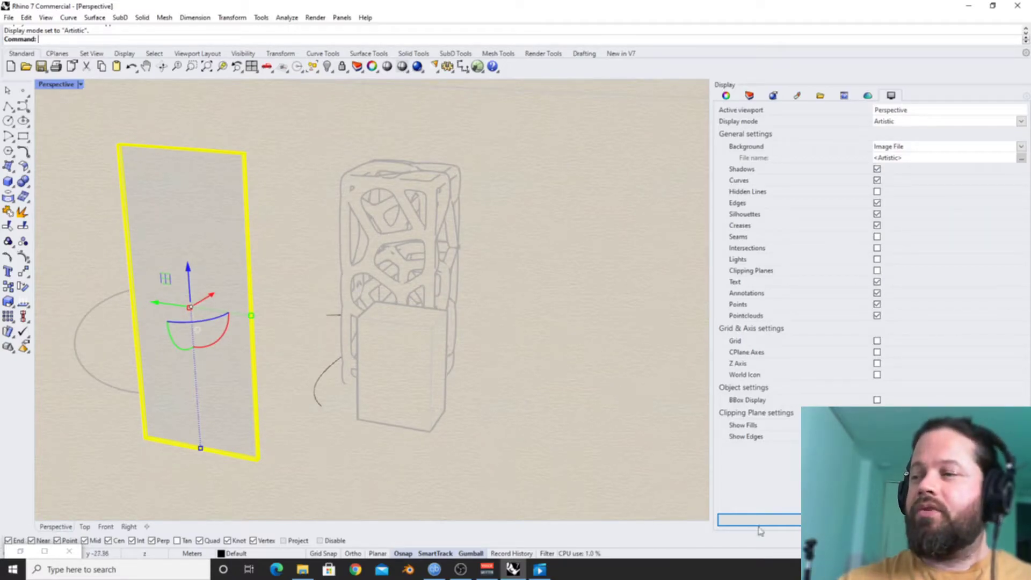
Review the Artistic display mode's technical line settings, including the edge and silhouette line colors and widths.
click(759, 519)
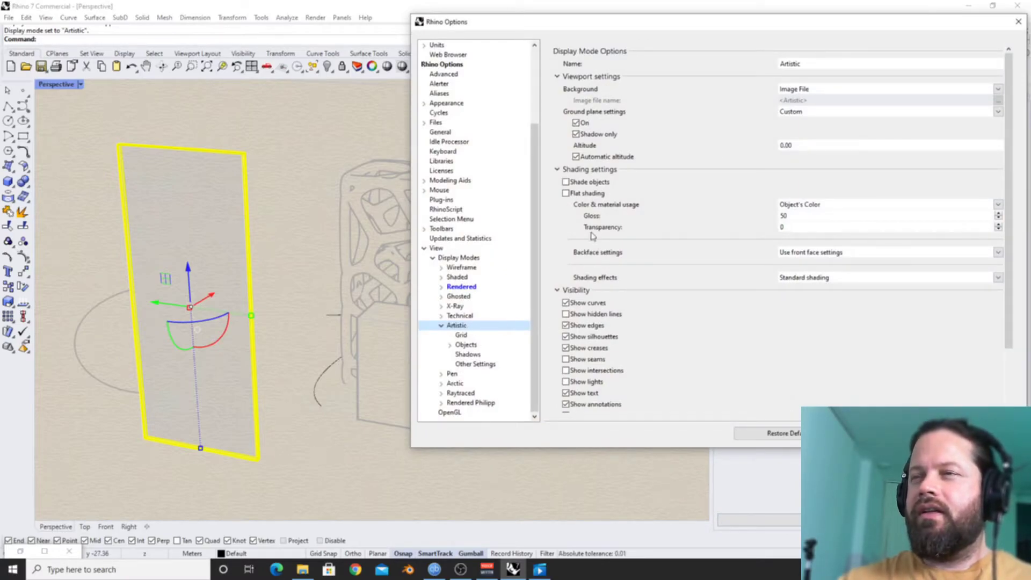
click(441, 325)
click(449, 345)
click(471, 373)
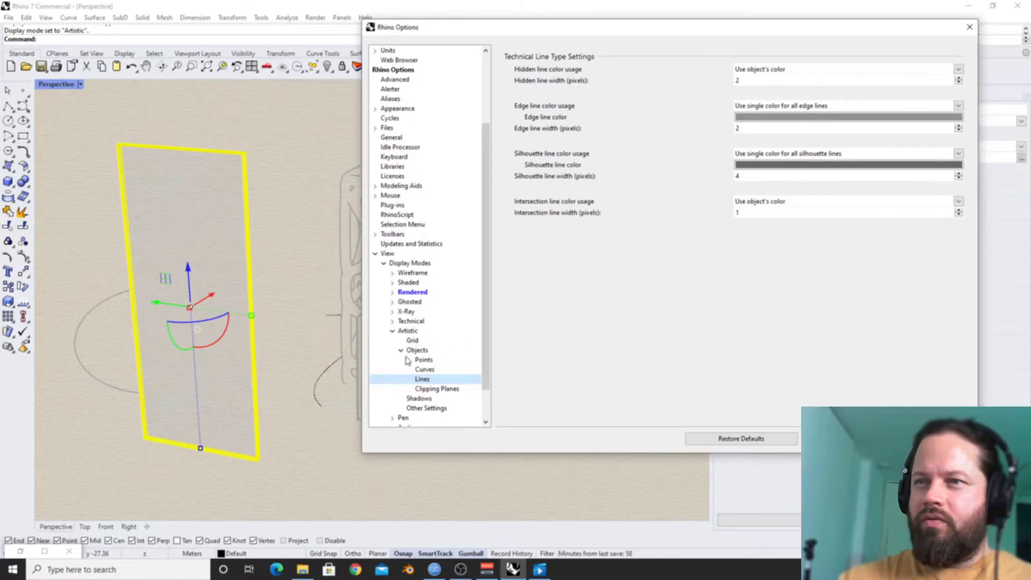
drag(517, 30, 614, 26)
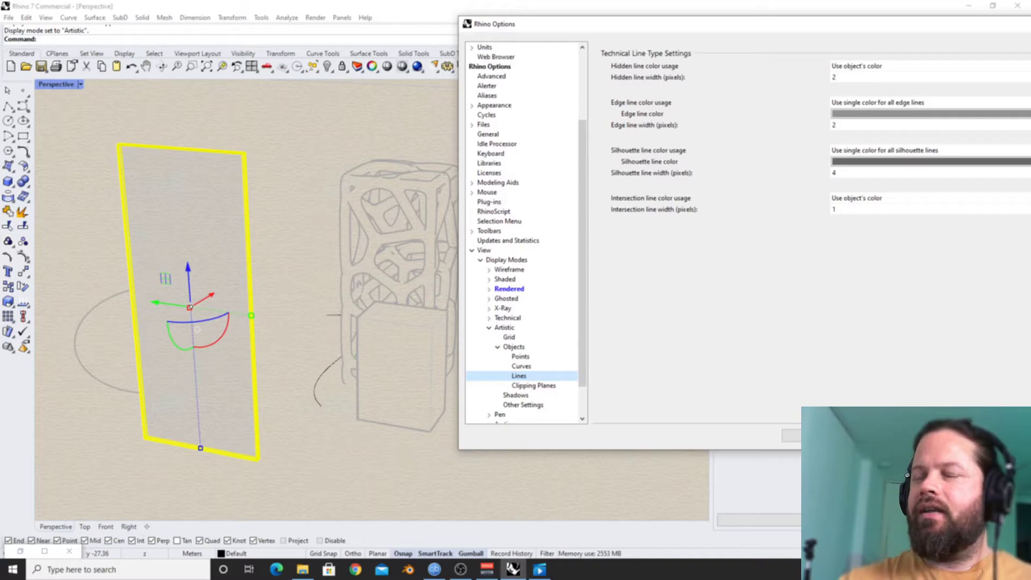
scroll(547, 322, down, 2)
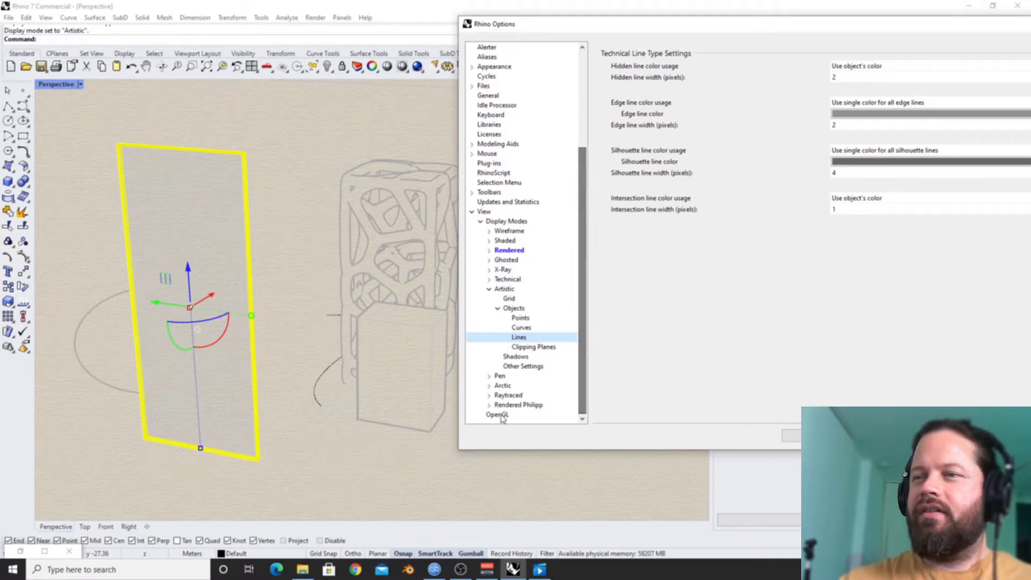
Compare the custom display mode's general shading and visibility settings with those of the Artistic mode.
click(520, 405)
drag(686, 32, 567, 39)
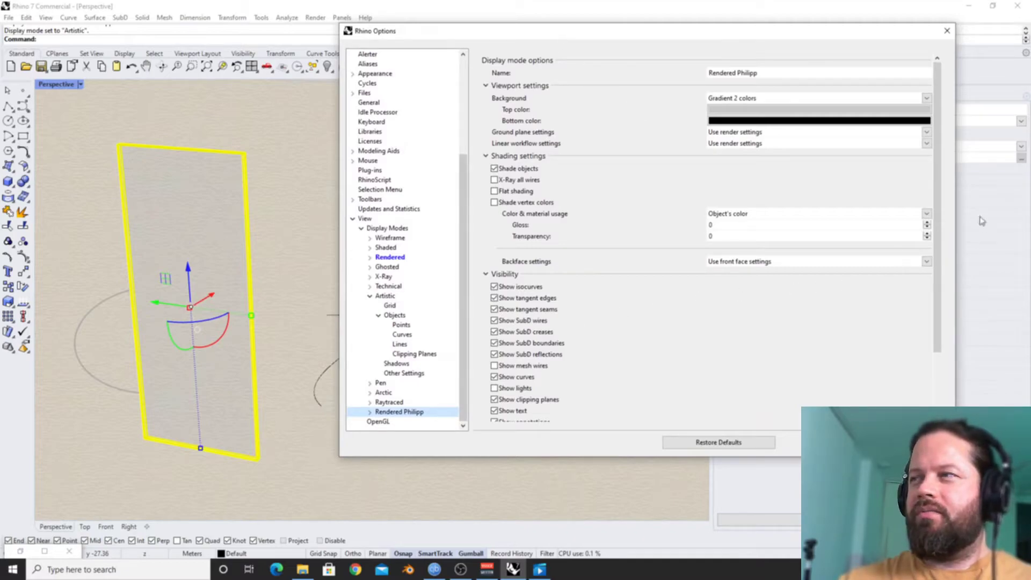
scroll(939, 183, down, 2)
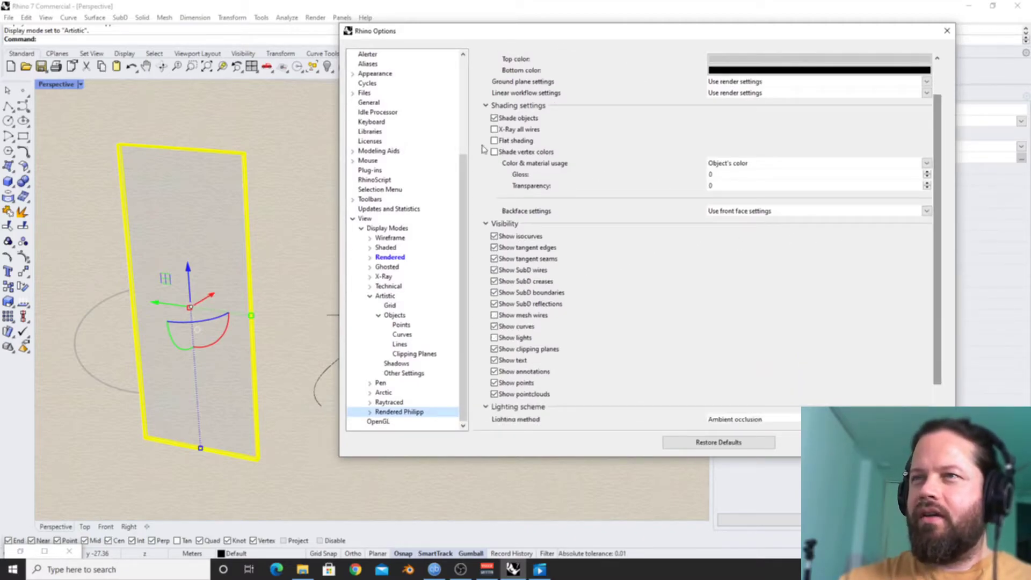
click(486, 105)
click(486, 170)
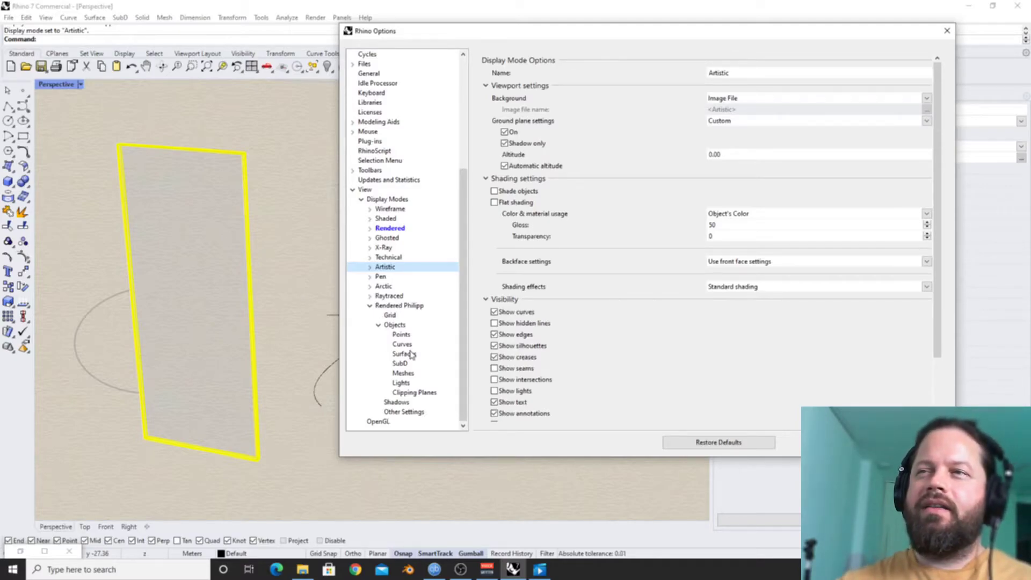
drag(938, 137, 939, 193)
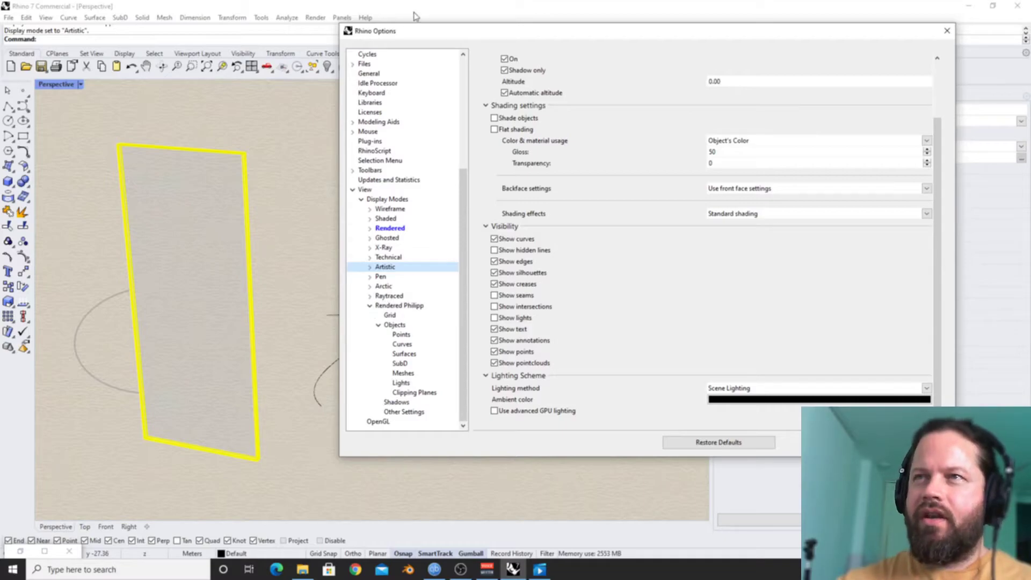
drag(429, 38, 507, 50)
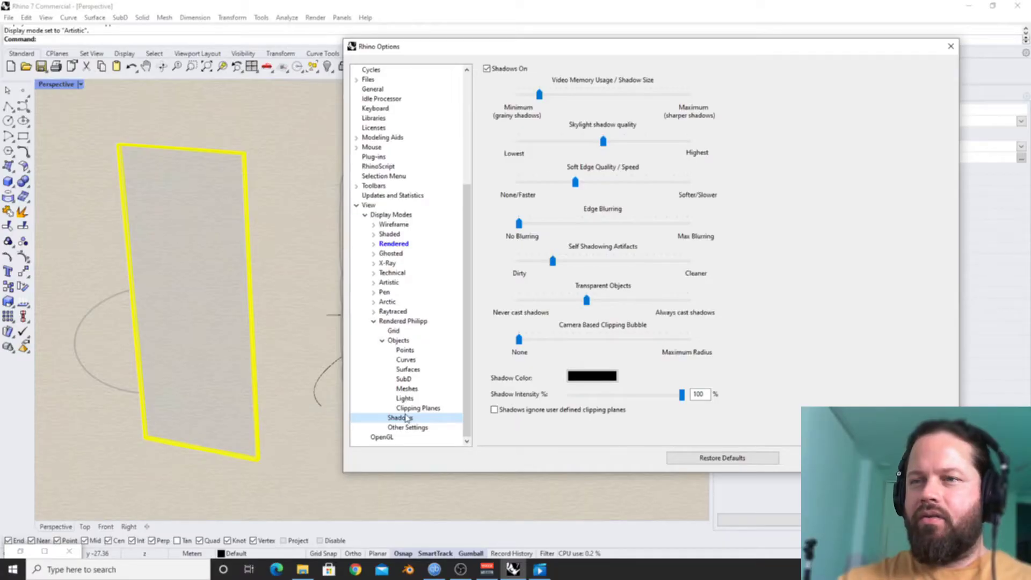
Review the custom display mode's clipping plane, mesh, SubD and shadow settings.
click(406, 409)
click(407, 389)
click(404, 379)
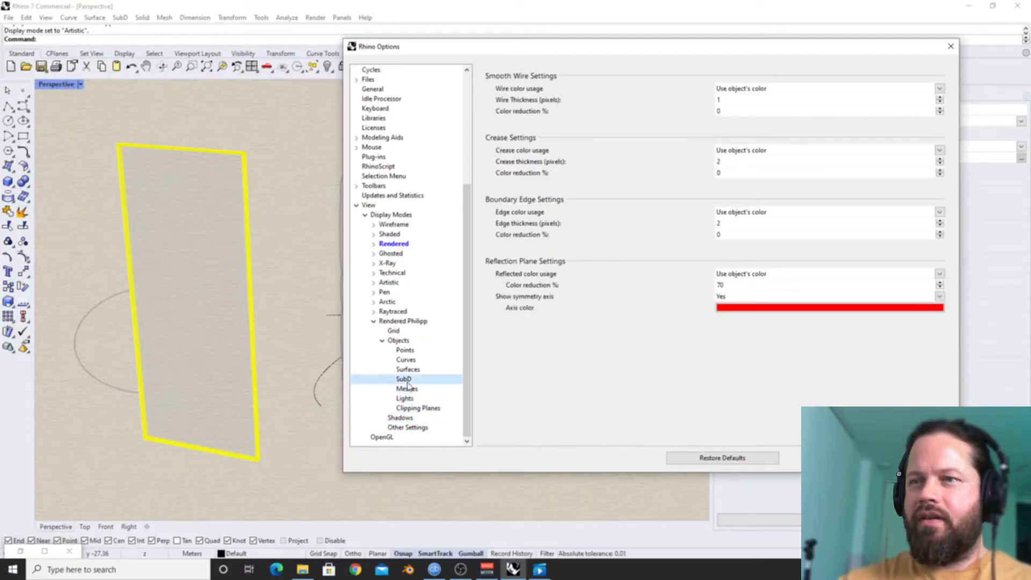
click(419, 410)
click(400, 419)
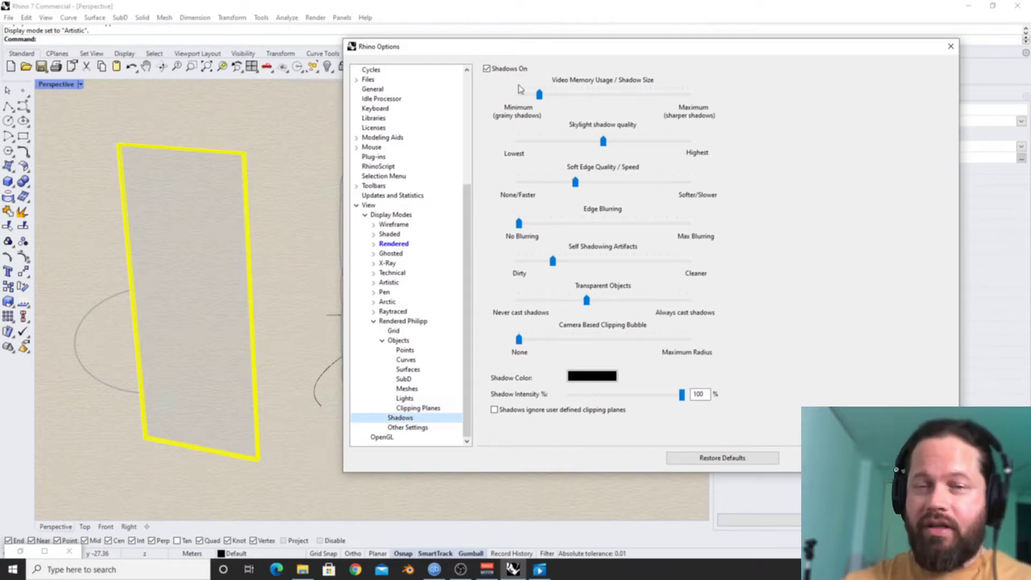
drag(606, 47, 703, 45)
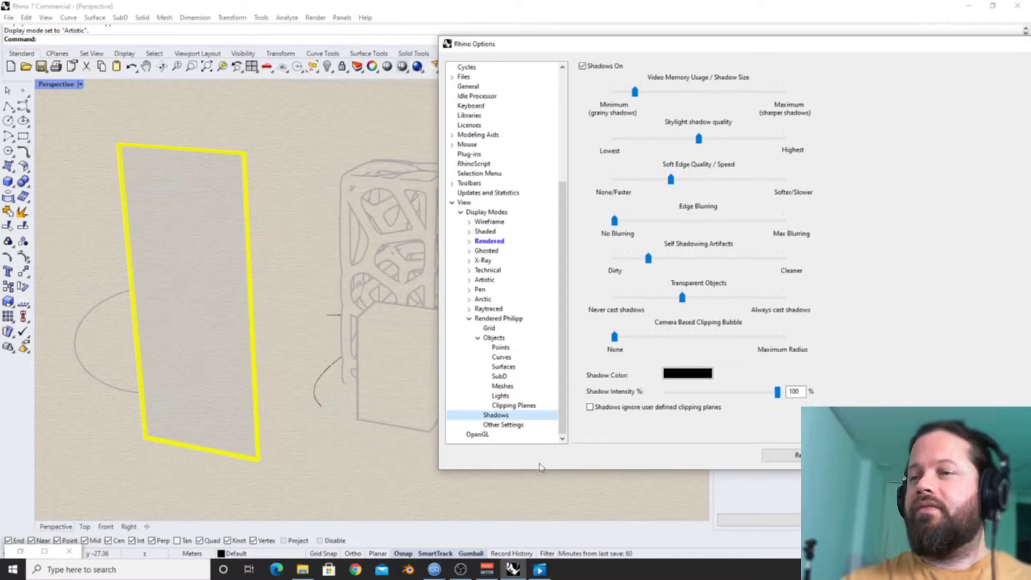
Switch the Perspective viewport to the custom display mode and show its display settings beside the sample objects.
click(497, 318)
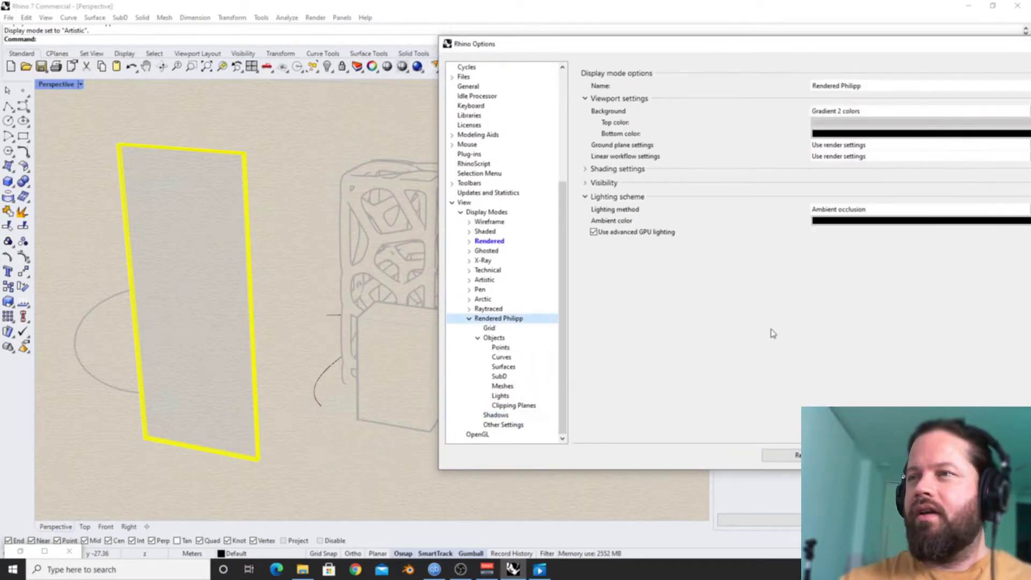
drag(677, 46, 539, 37)
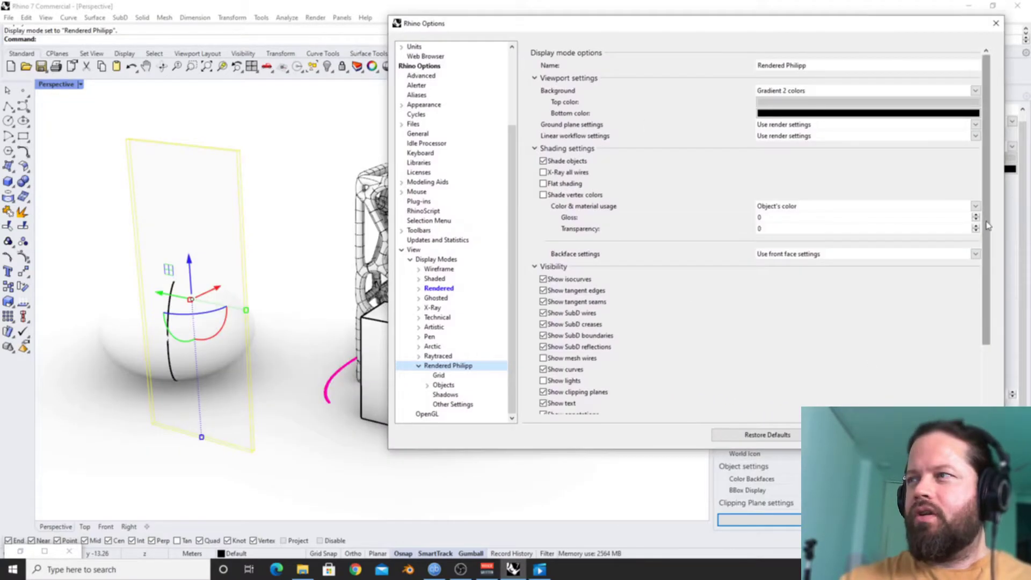
scroll(986, 314, down, 3)
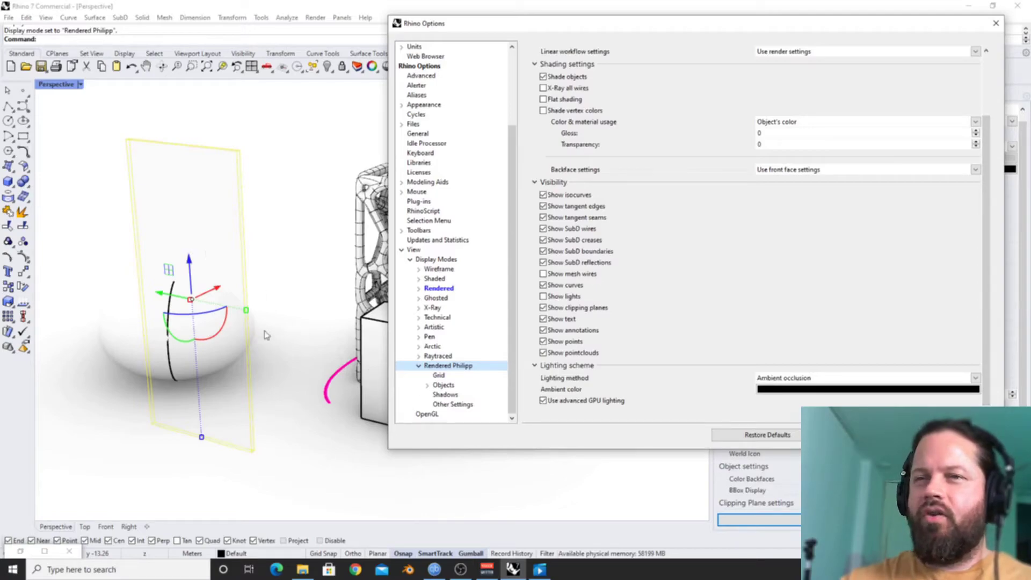
drag(494, 23, 711, 20)
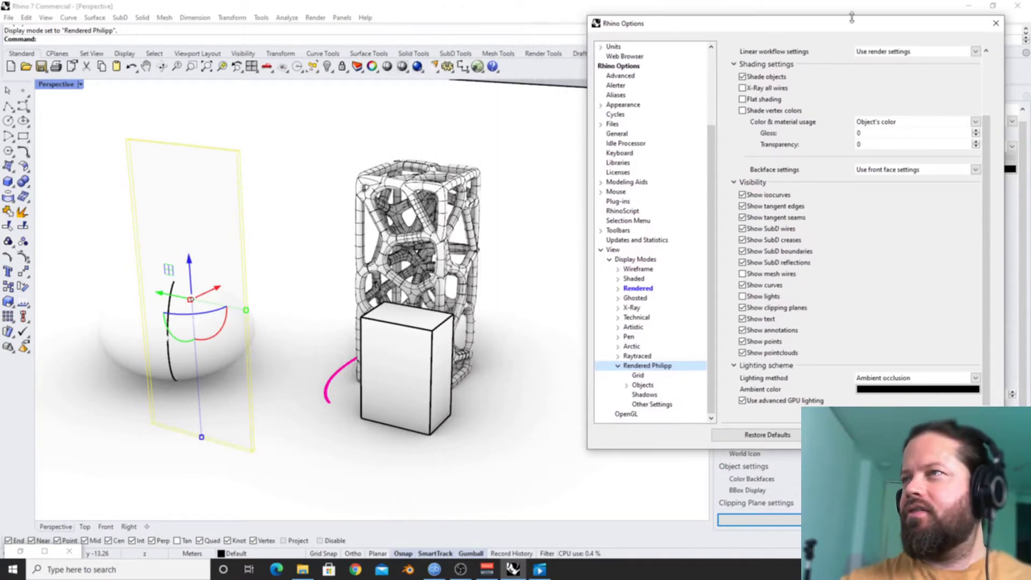
drag(841, 30, 799, 27)
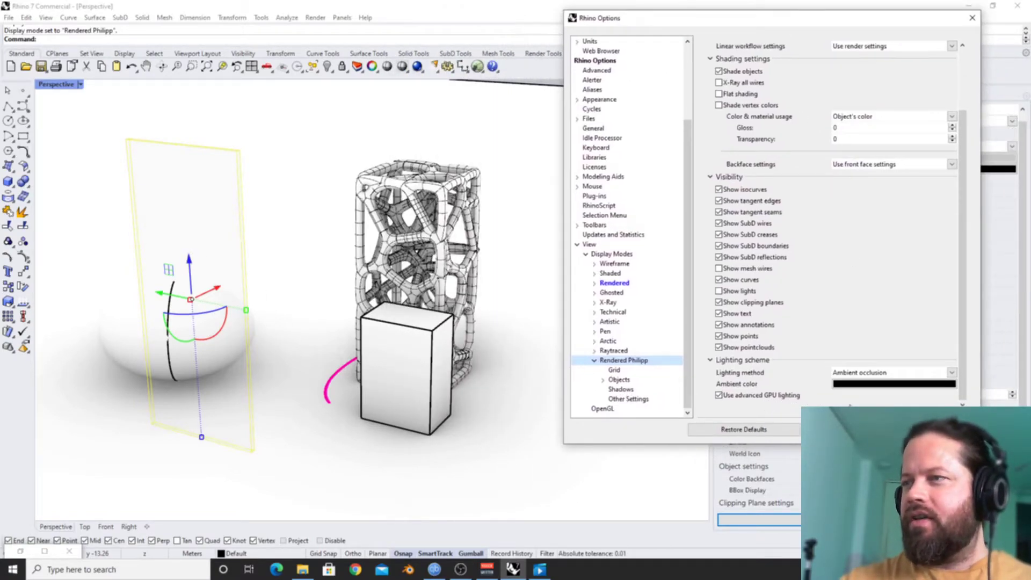
Set the custom mode's skylight shadow quality to highest, with a larger shadow size and slightly cleaner self-shadowing.
click(622, 390)
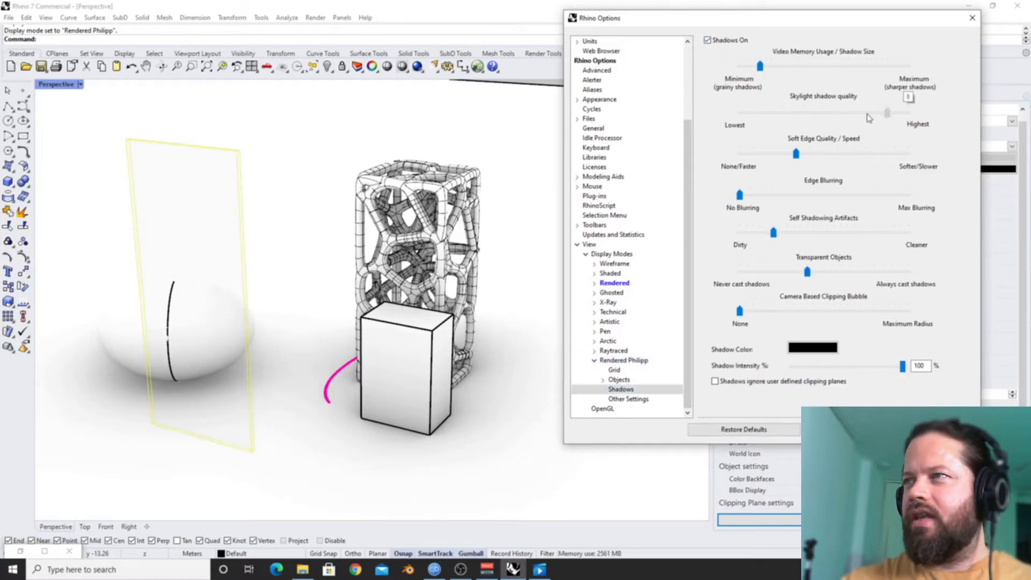
drag(823, 112, 908, 112)
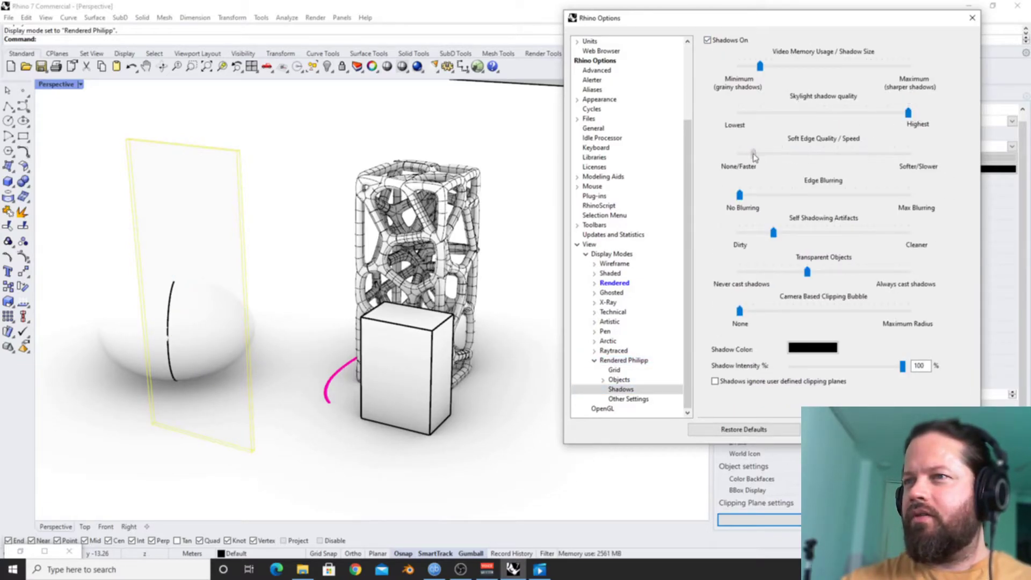
mouse_move(739, 196)
mouse_down()
mouse_move(892, 198)
mouse_move(727, 202)
mouse_up()
mouse_move(773, 232)
mouse_down()
mouse_move(929, 243)
mouse_move(783, 235)
mouse_up()
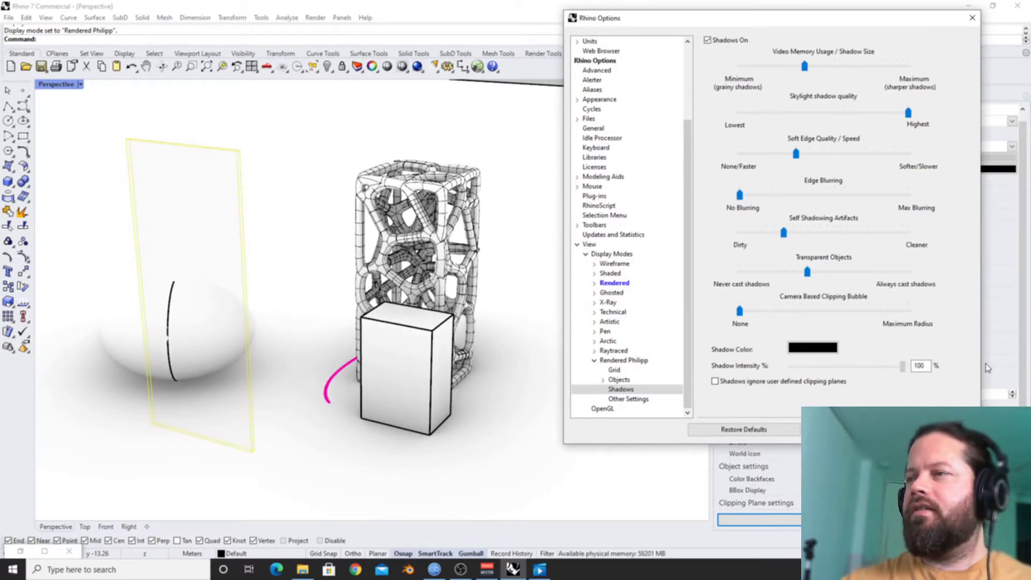
Try a pink shadow color in the custom display mode and set it back to black.
click(812, 348)
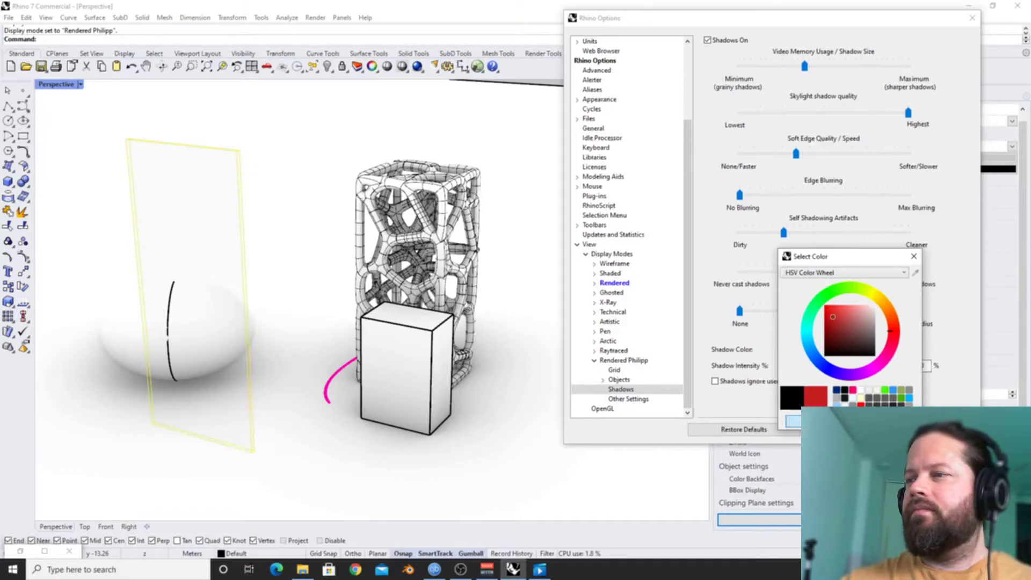
click(813, 421)
click(813, 348)
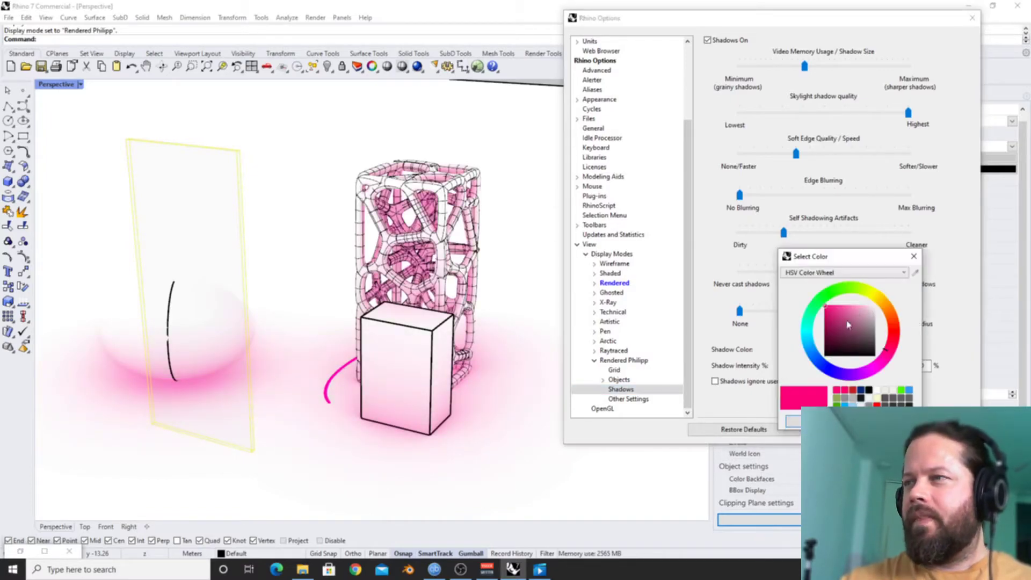
click(844, 292)
drag(845, 333, 876, 355)
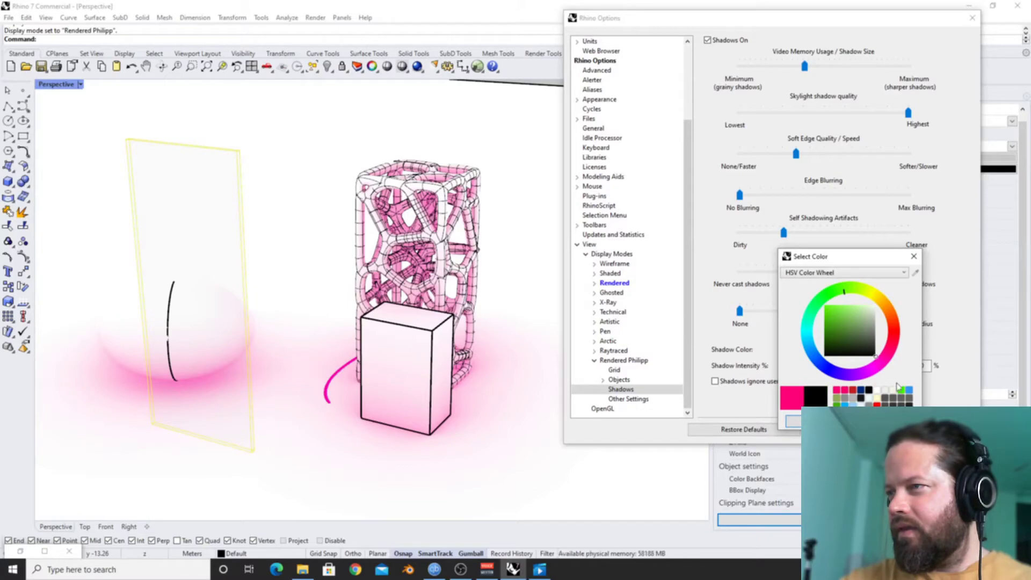
key(Return)
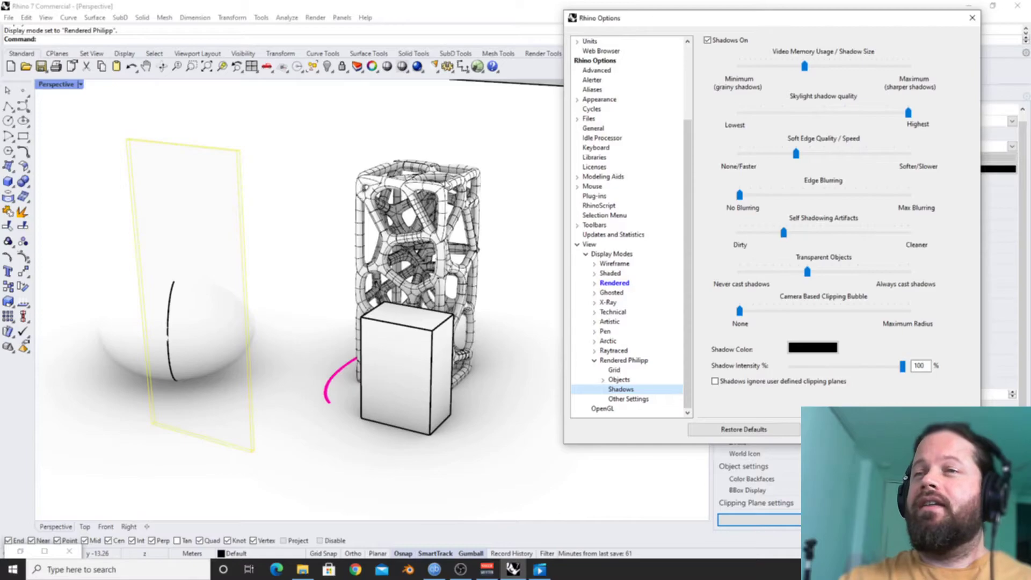
Try the No lighting, Default lighting and Scene lighting methods in the custom display mode.
click(617, 363)
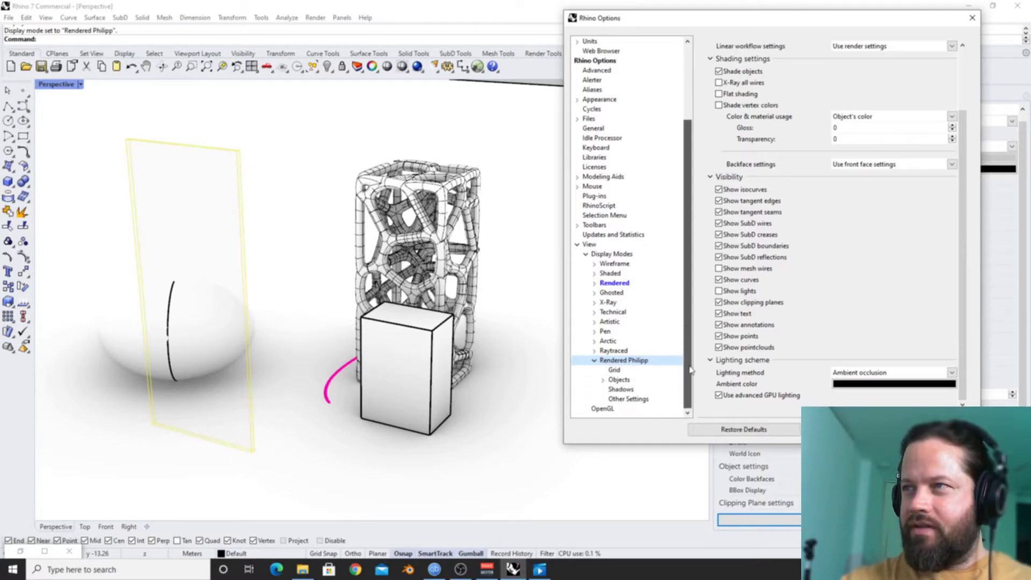
drag(726, 23, 709, 15)
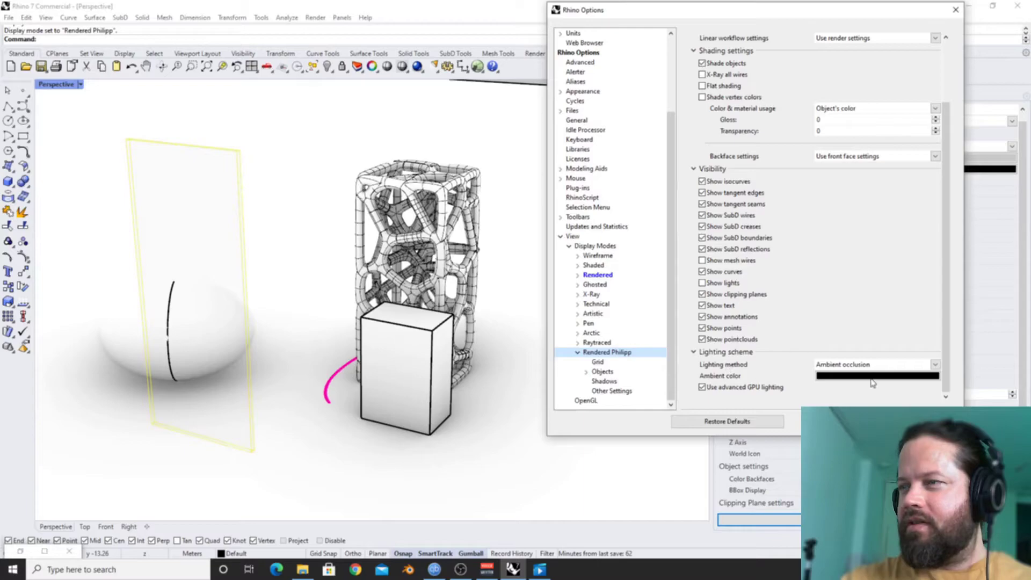
click(933, 365)
click(843, 375)
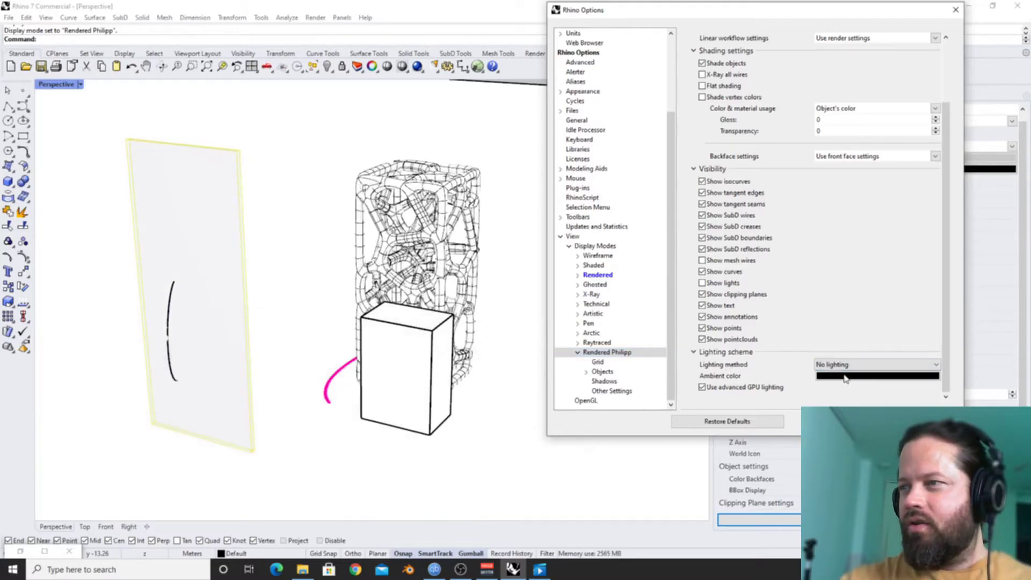
click(934, 365)
click(827, 384)
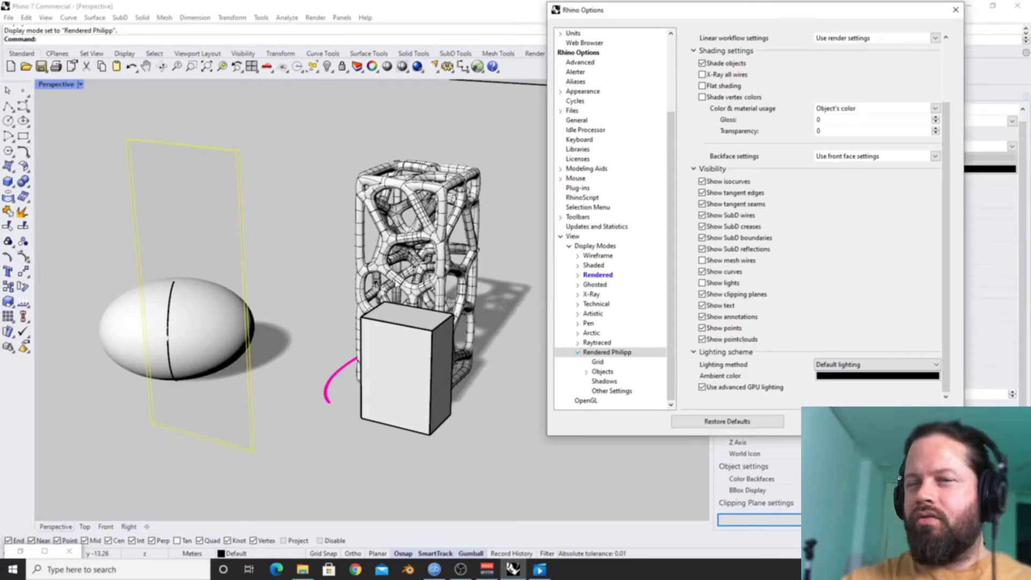
click(838, 365)
click(835, 394)
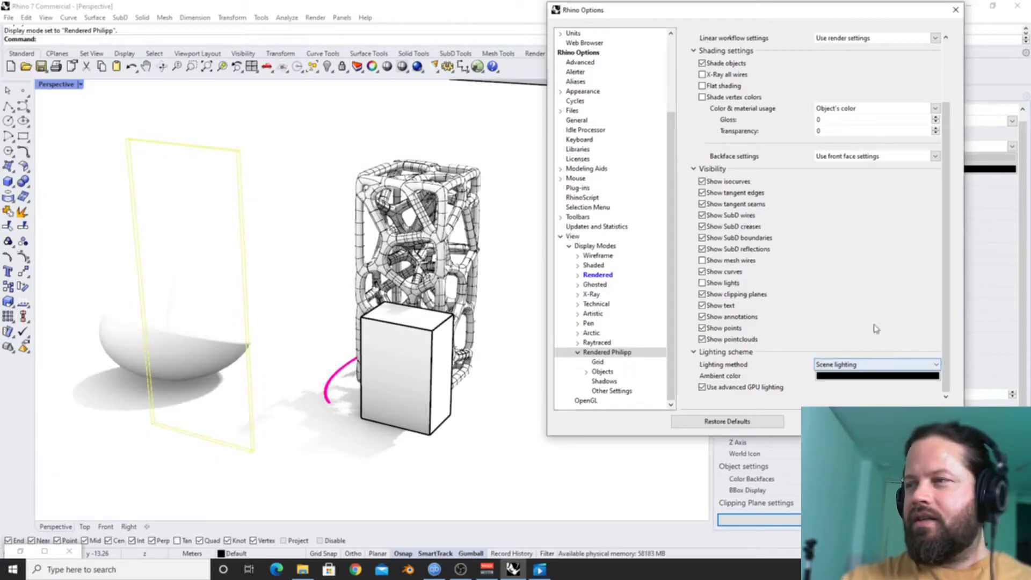
Set the custom mode's lighting method to Custom lighting and examine the light directions in its custom lighting setup.
drag(861, 9, 519, 20)
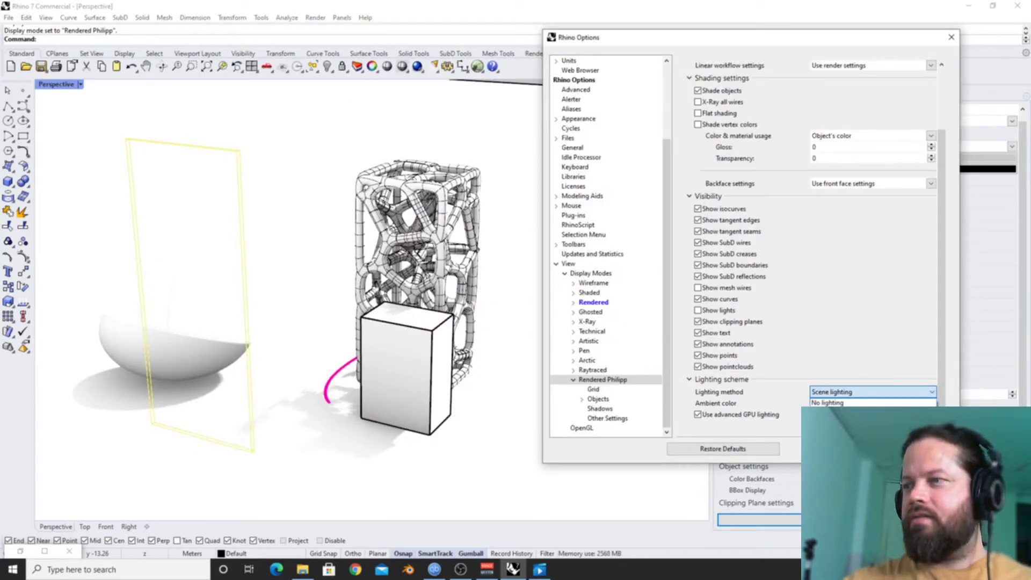
click(835, 433)
click(873, 403)
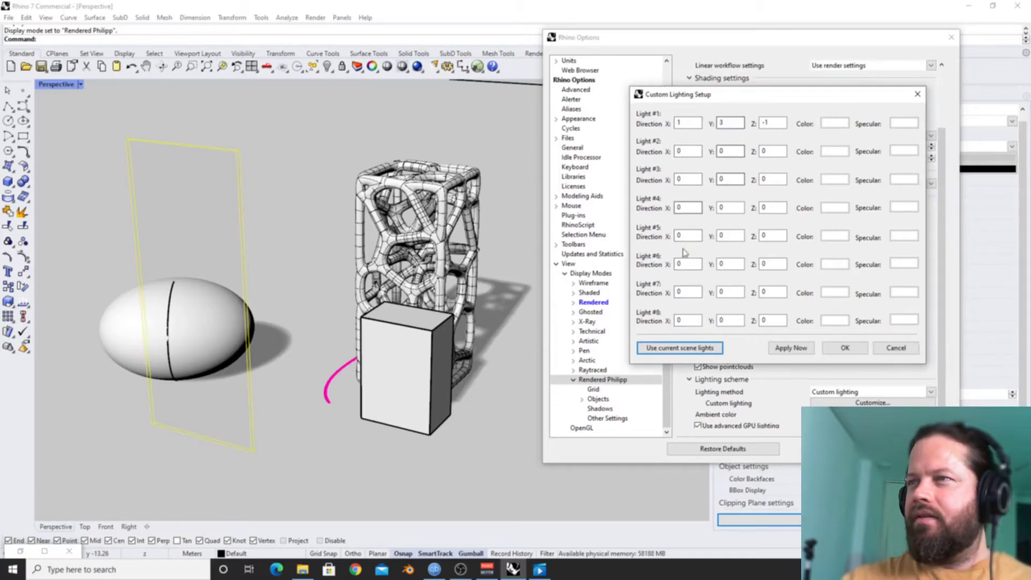
click(690, 349)
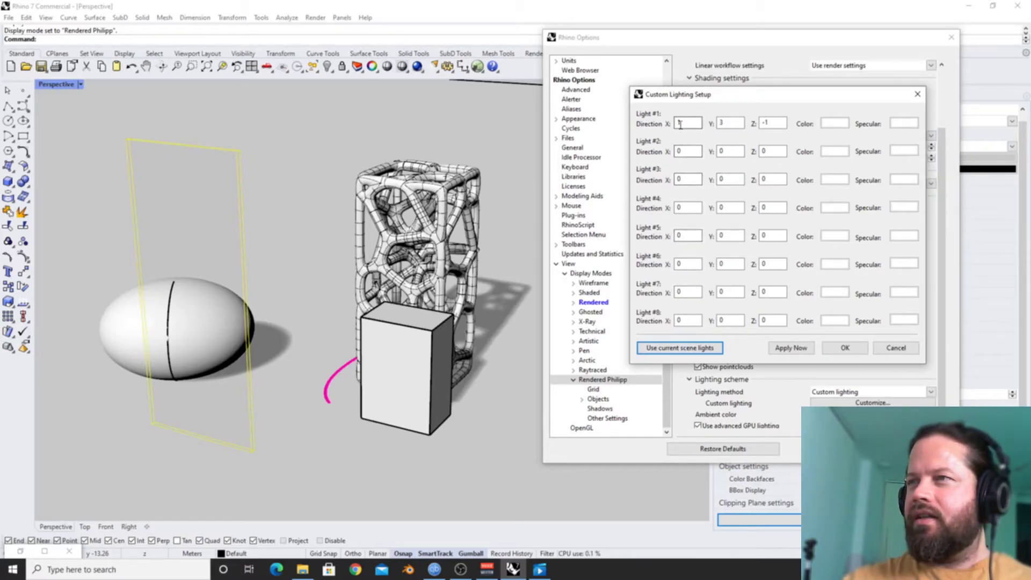
click(743, 134)
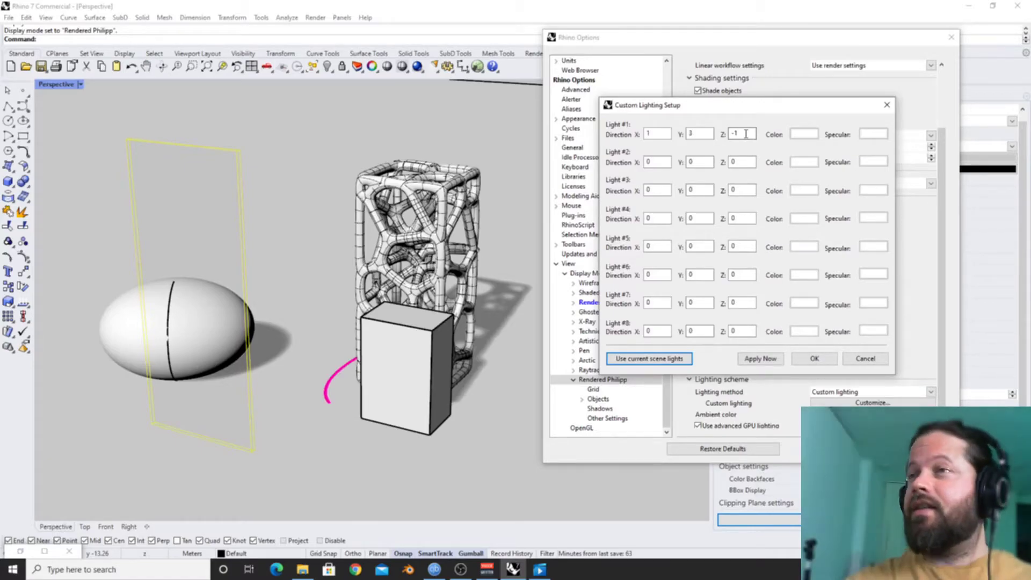
click(650, 133)
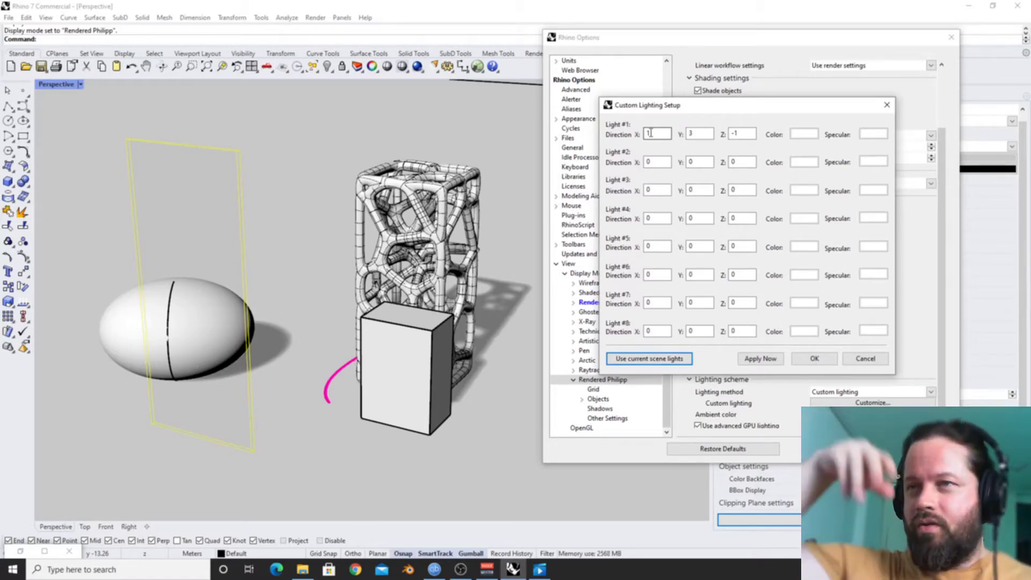
click(929, 393)
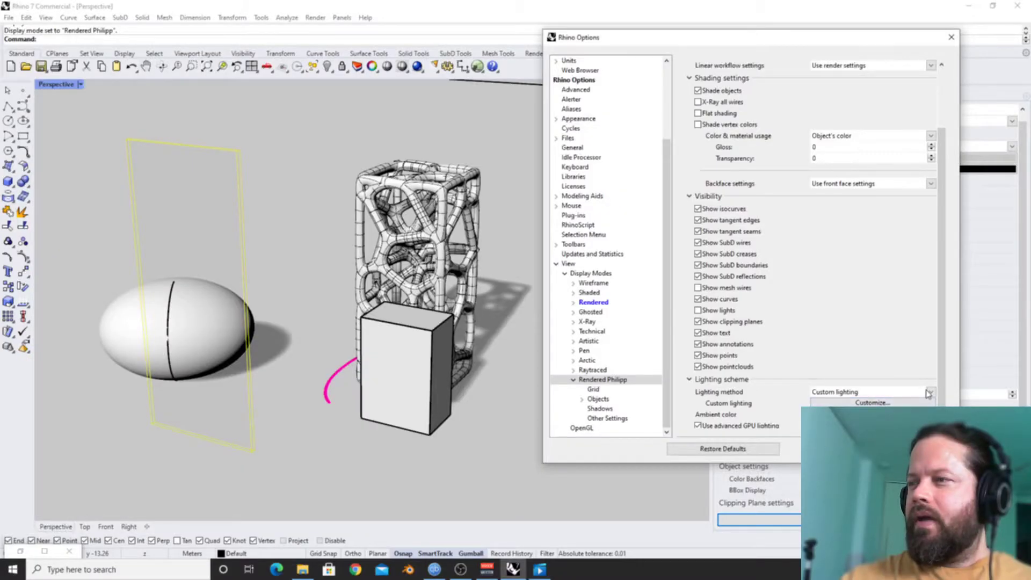
Set the custom display mode's lighting method to Scene lighting and apply the options.
click(835, 422)
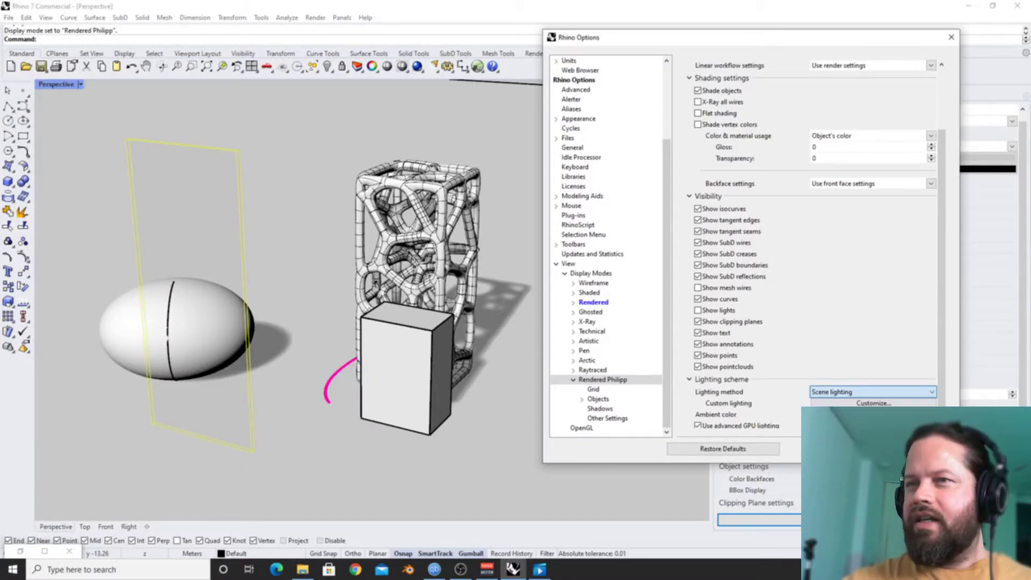
click(833, 449)
Adjust the manual sun position in the rendering settings to an azimuth of 125.5° and an altitude of 45.0°.
click(771, 96)
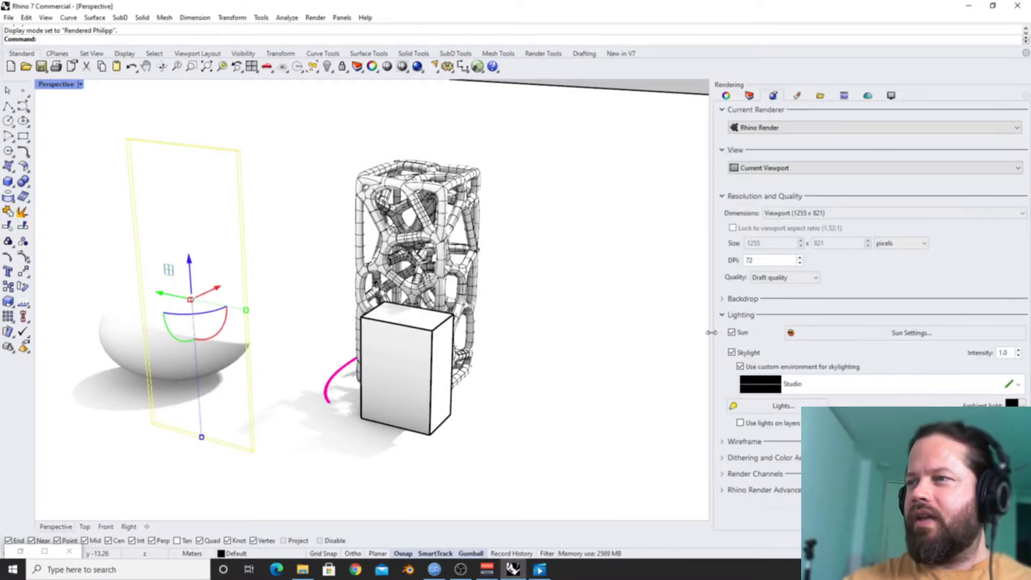
scroll(571, 322, down, 3)
scroll(572, 321, up, 1)
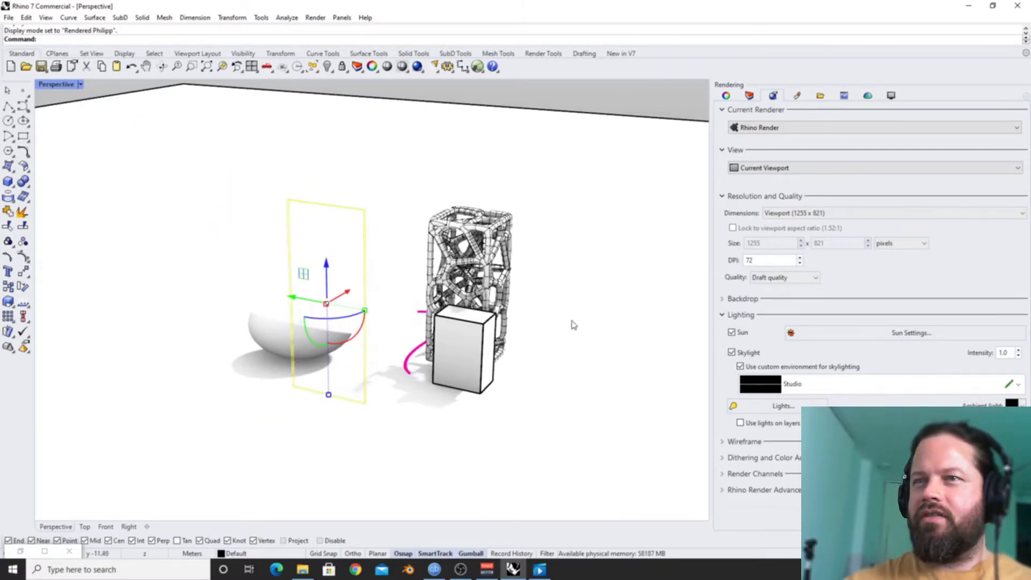
click(908, 333)
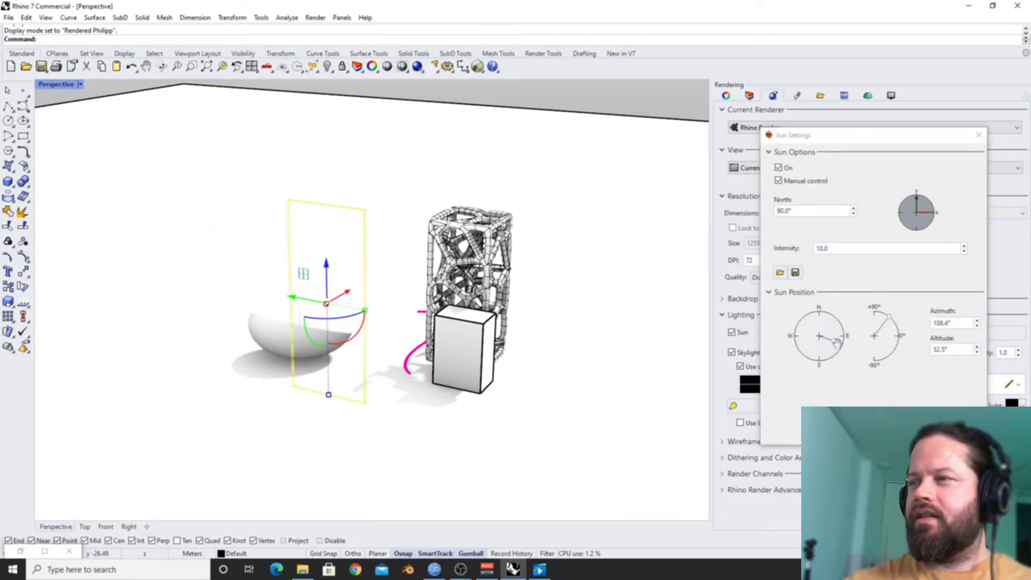
mouse_move(835, 341)
mouse_down()
mouse_move(833, 329)
mouse_move(835, 350)
mouse_up()
drag(890, 316, 894, 320)
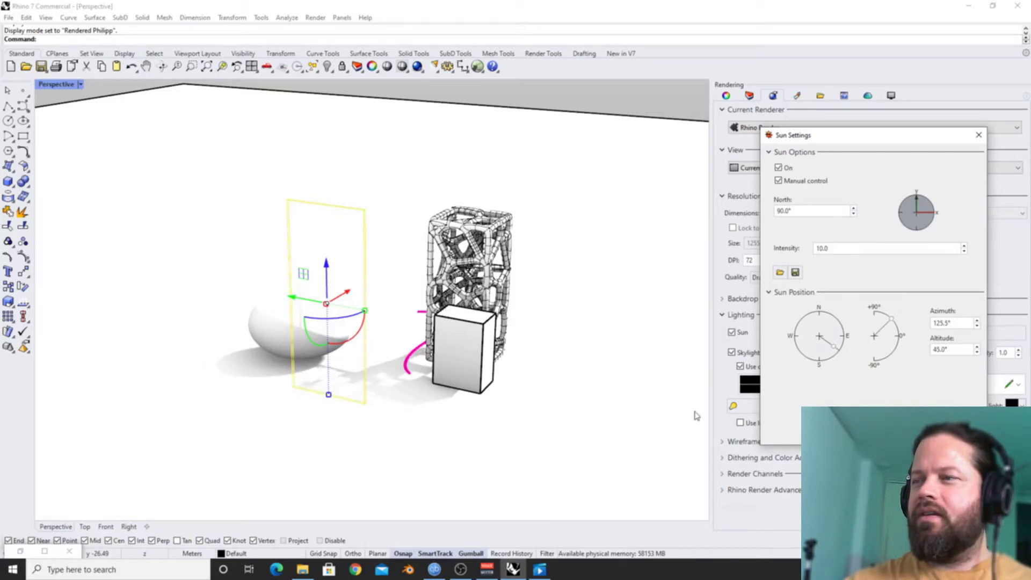
click(859, 432)
Reduce the skylight intensity to 0.3 and examine the shadows around the sample objects.
right_drag(442, 369, 473, 395)
scroll(231, 269, up, 5)
scroll(322, 252, up, 7)
scroll(347, 231, down, 8)
click(1019, 350)
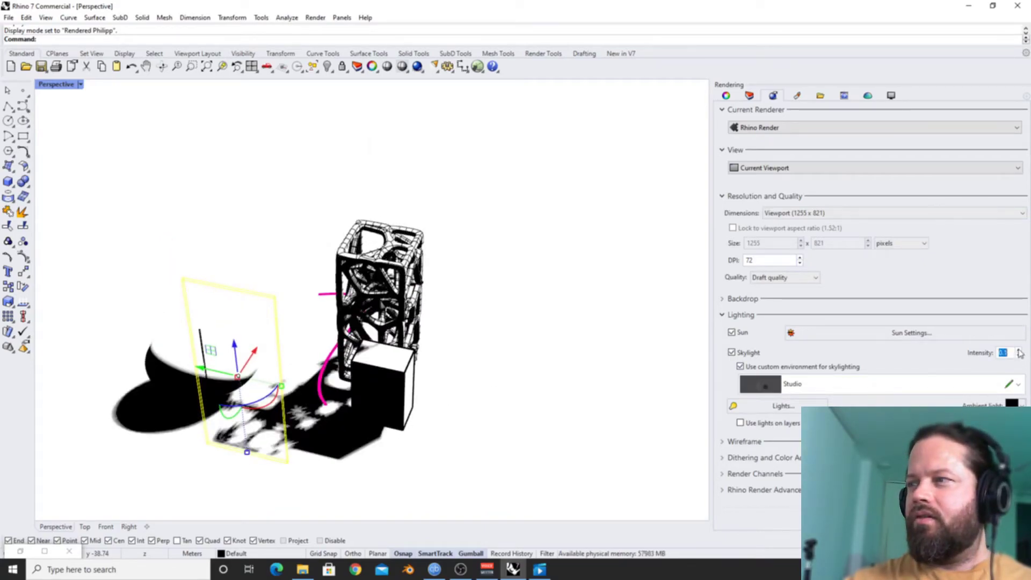
click(1019, 350)
click(1019, 349)
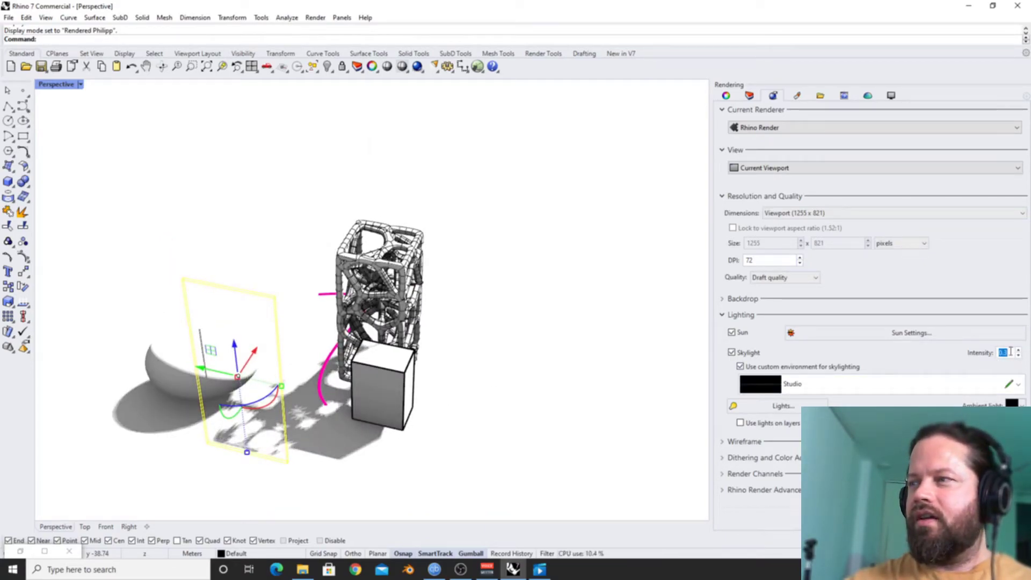
mouse_move(505, 410)
right_down()
mouse_move(304, 410)
mouse_move(503, 415)
right_up()
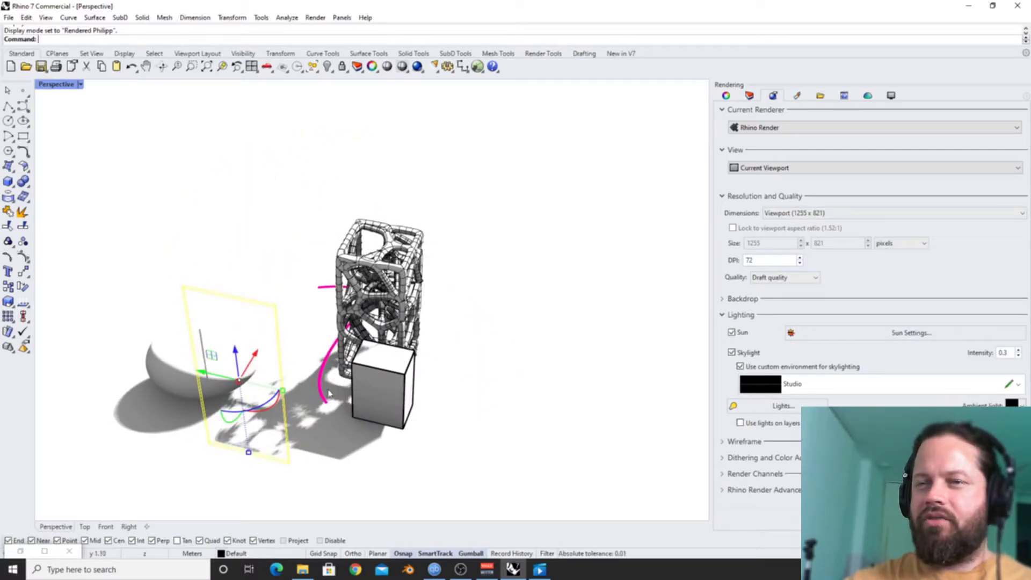
scroll(329, 393, up, 2)
scroll(311, 400, down, 1)
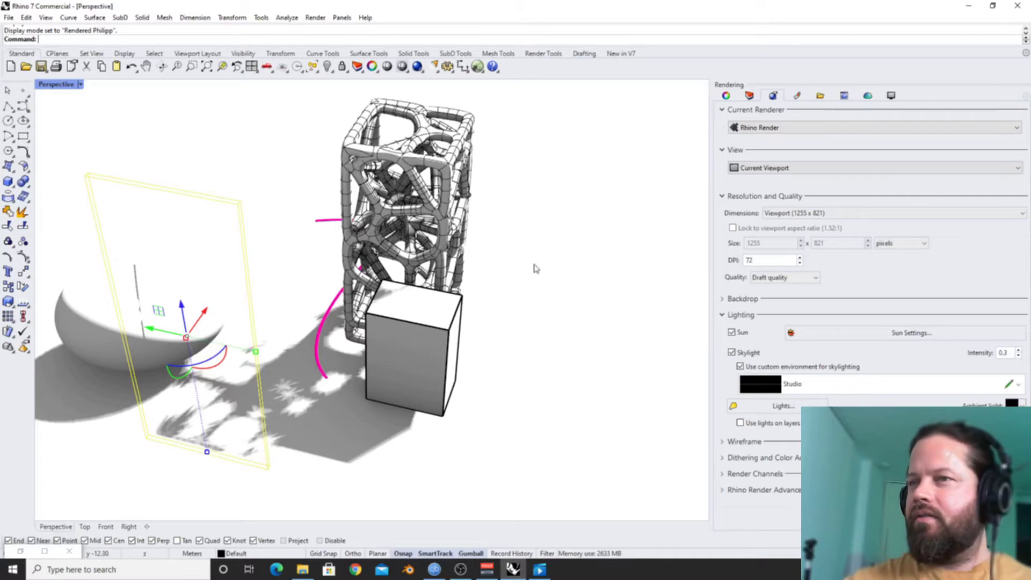
Set the custom display mode's soft edge shadow quality to None/Faster.
click(891, 96)
click(759, 520)
click(604, 409)
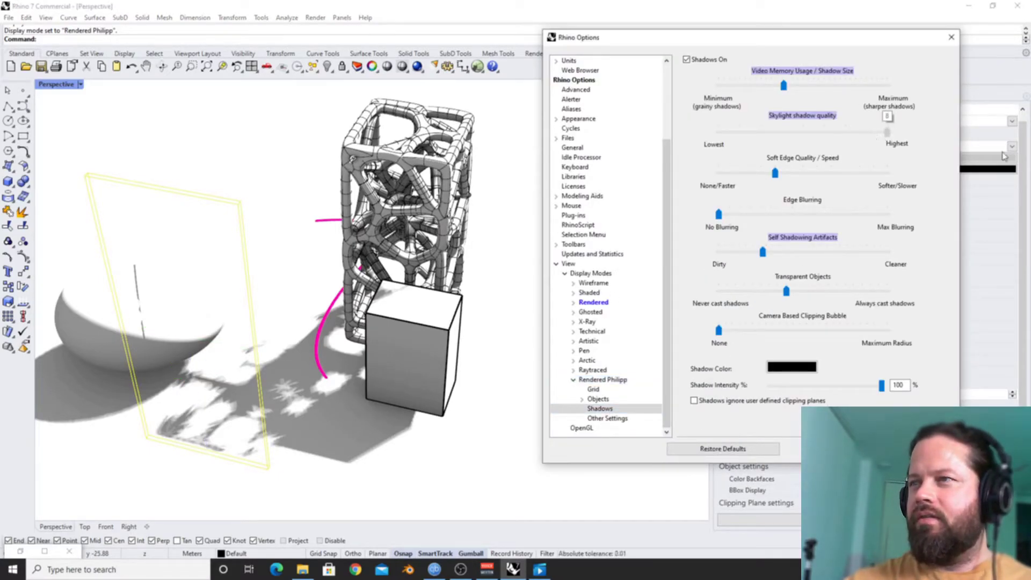
drag(774, 173, 630, 191)
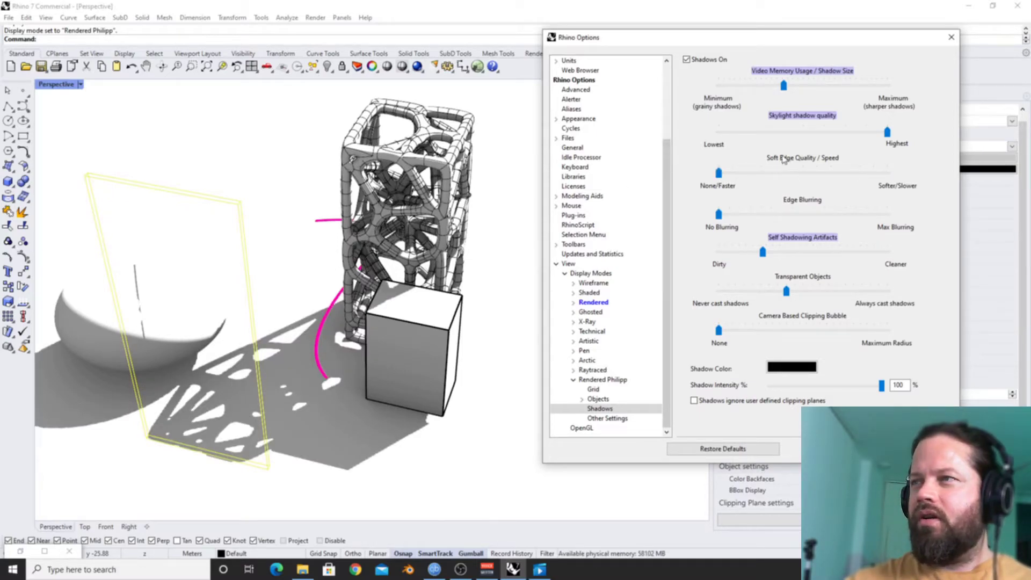
mouse_move(721, 173)
mouse_down()
mouse_move(740, 176)
mouse_move(719, 175)
mouse_up()
Increase the shadow edge blurring moderately, try the cleanest self-shadowing, and set self-shadowing artifacts to the dirtiest level.
drag(719, 214, 771, 220)
drag(763, 251, 719, 258)
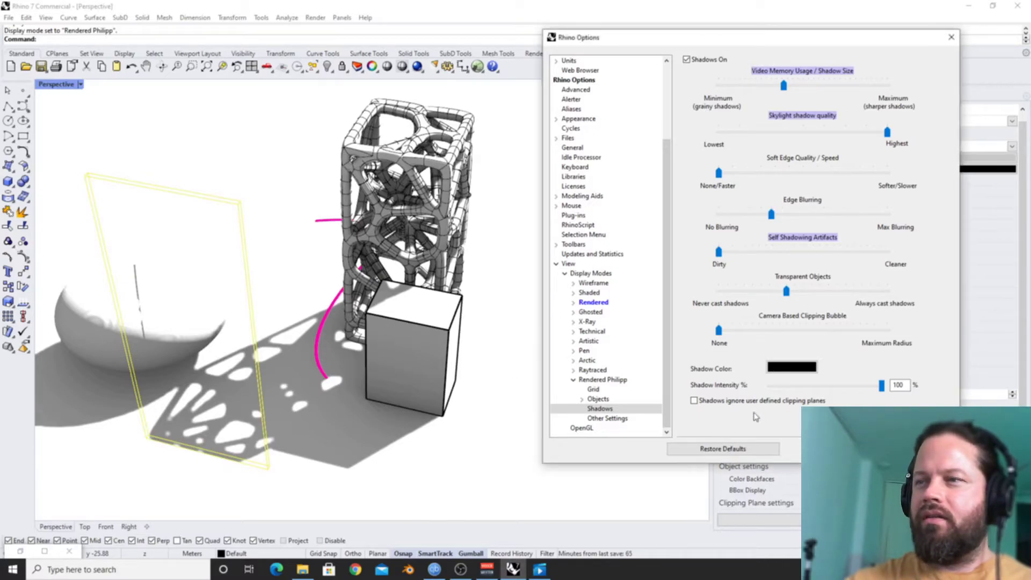
drag(720, 252, 936, 261)
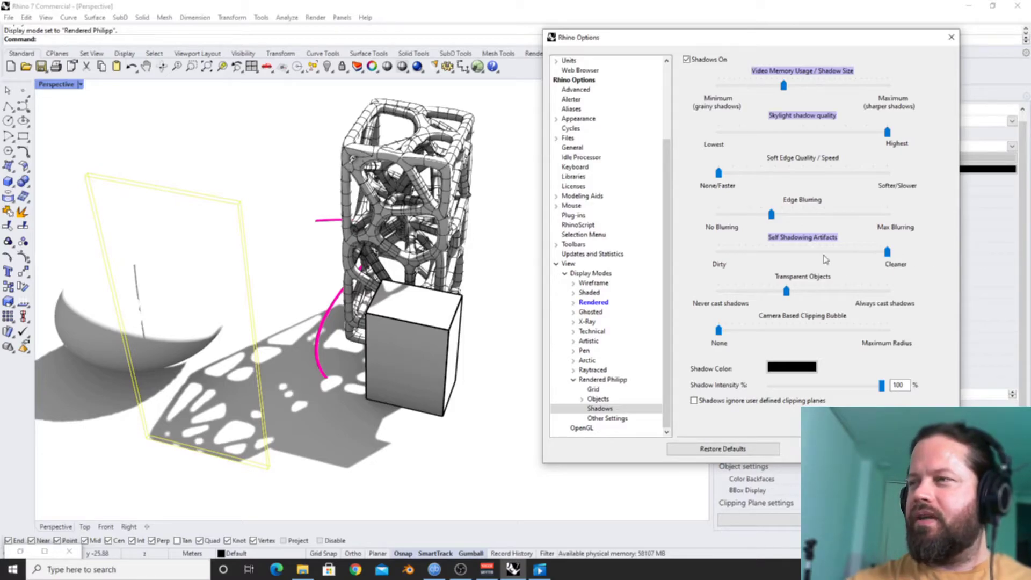
drag(887, 252, 720, 257)
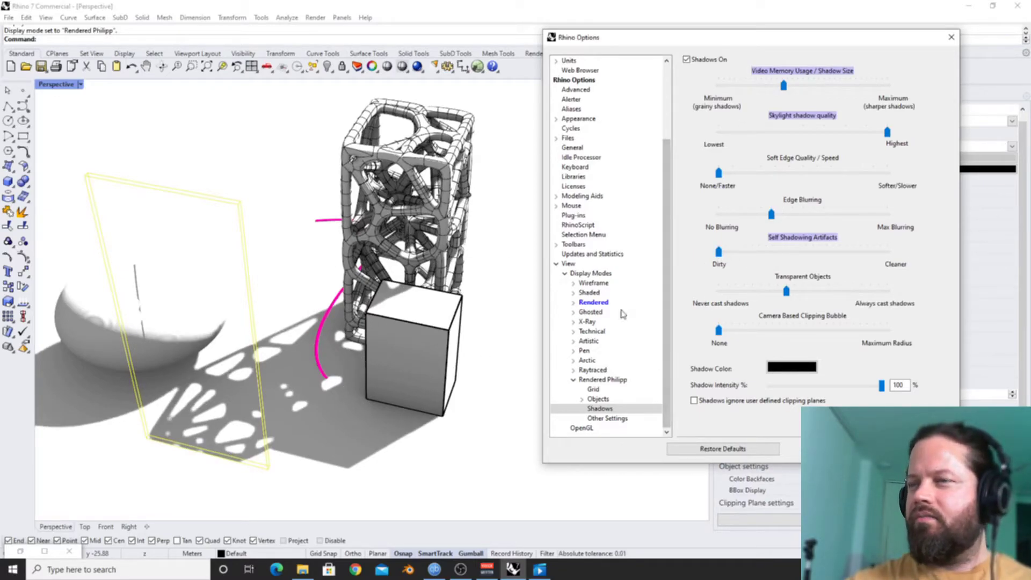
Try always casting shadows from transparent objects, and set the transparent objects option to Never cast shadows.
drag(786, 290, 911, 294)
click(277, 282)
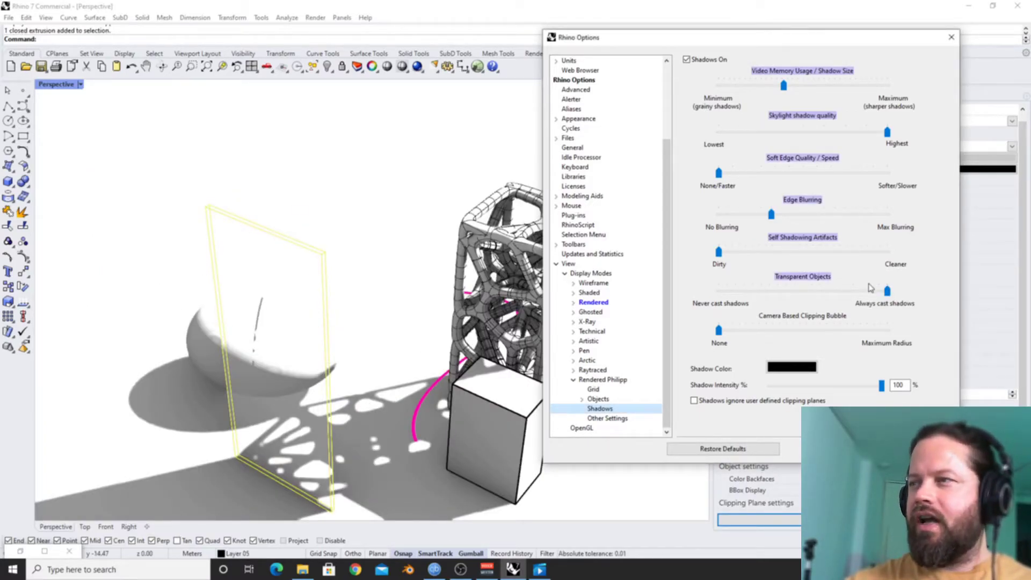
drag(888, 291, 684, 311)
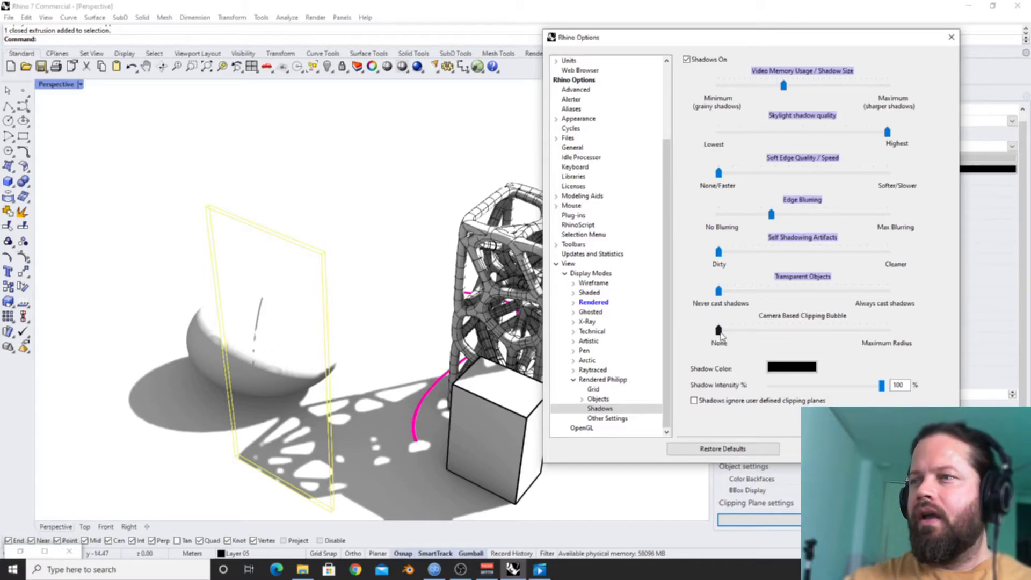
Raise the camera-based clipping bubble slightly above None and examine the shadows on the box and lattice tower.
drag(721, 334, 725, 337)
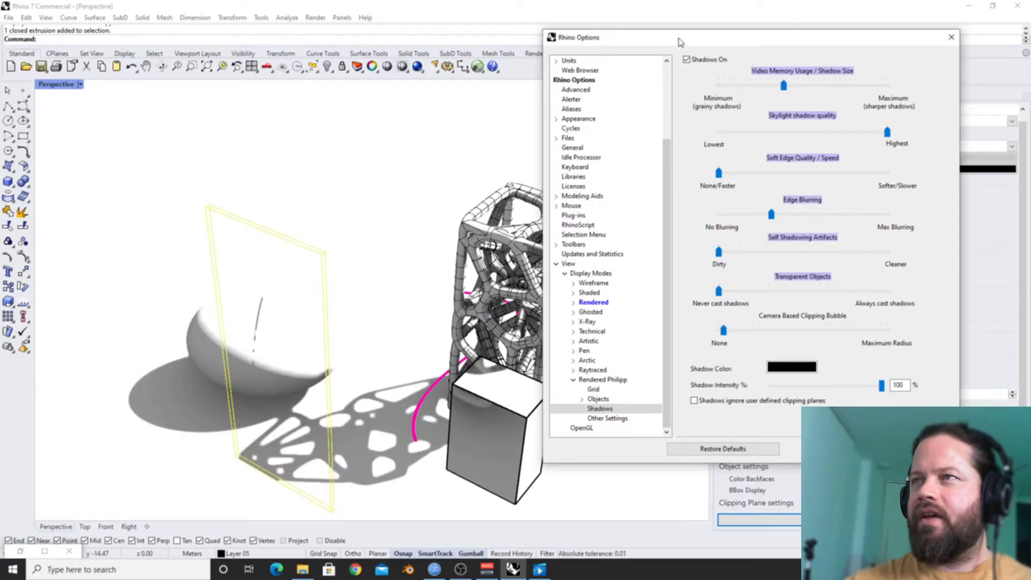
drag(679, 42, 787, 42)
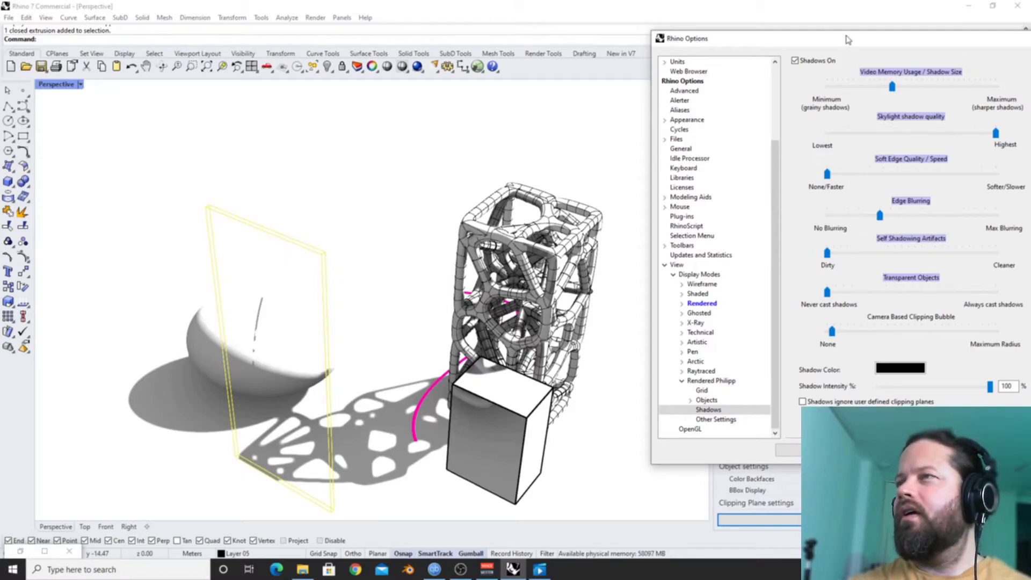
drag(848, 37, 787, 39)
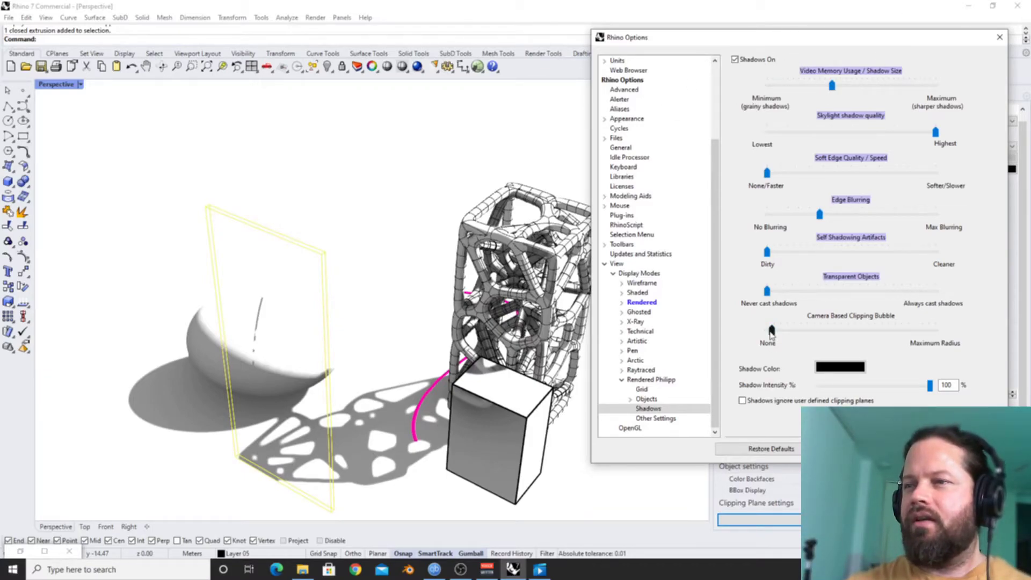
drag(772, 331, 780, 335)
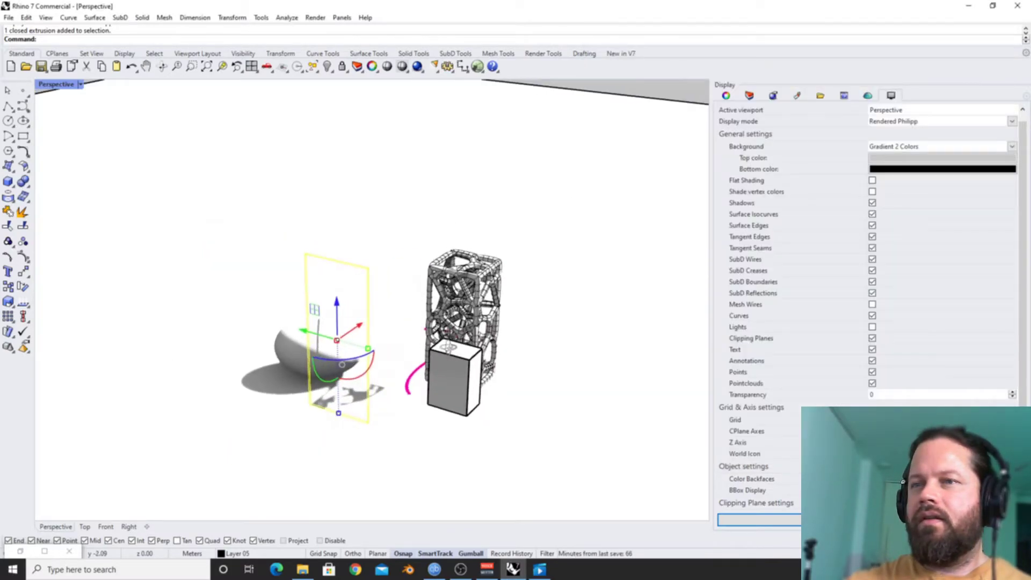
scroll(441, 349, up, 10)
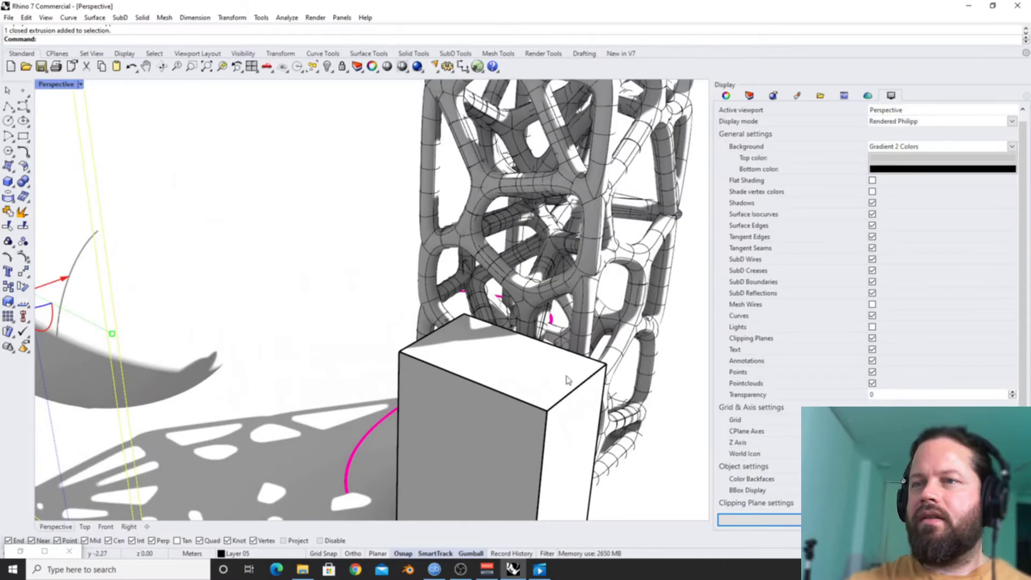
right_drag(566, 380, 408, 370)
scroll(408, 371, down, 10)
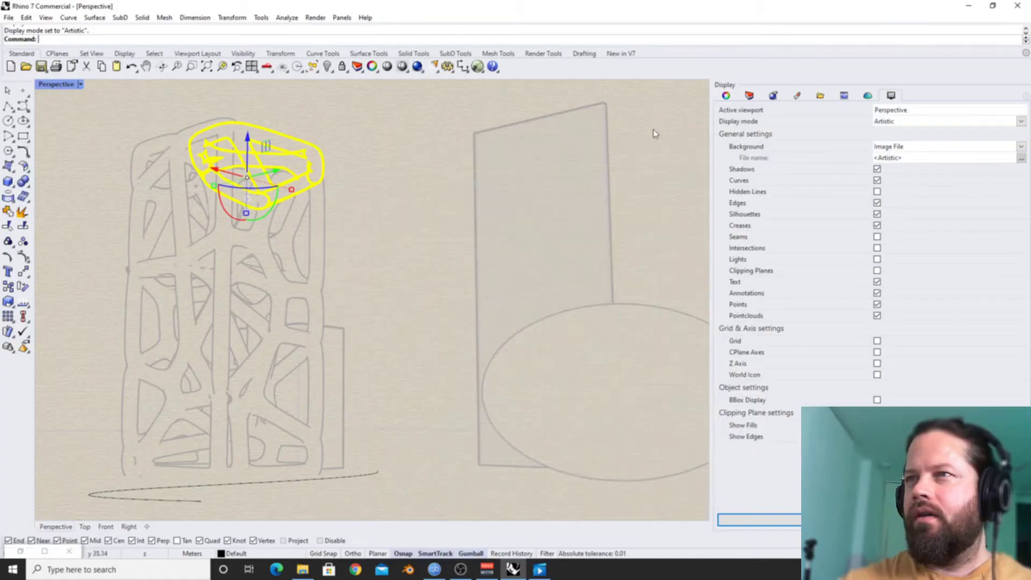
Switch the Perspective viewport to the Artistic display mode and view the sample objects from another angle.
scroll(378, 284, down, 6)
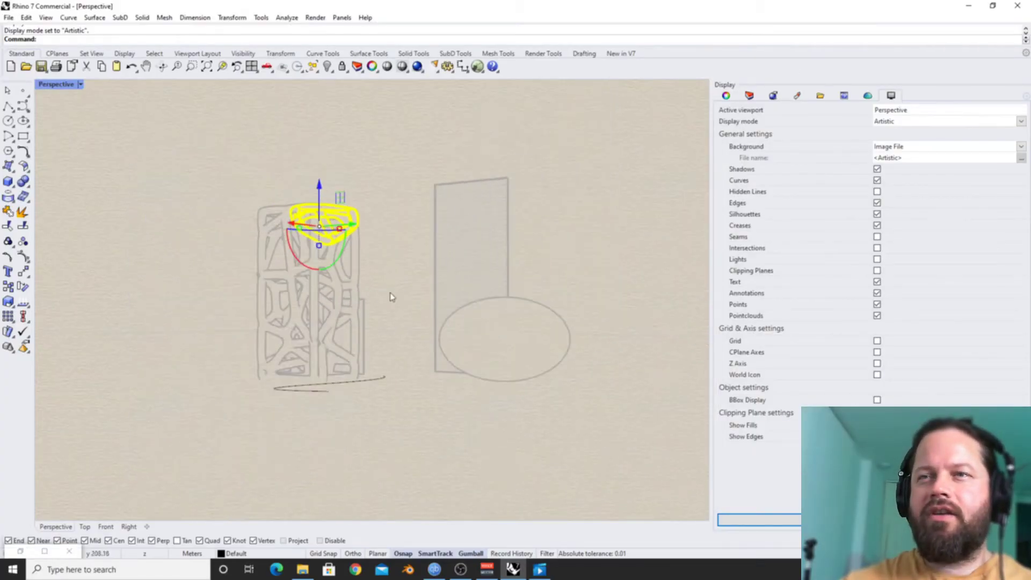
right_drag(388, 348, 377, 370)
click(80, 84)
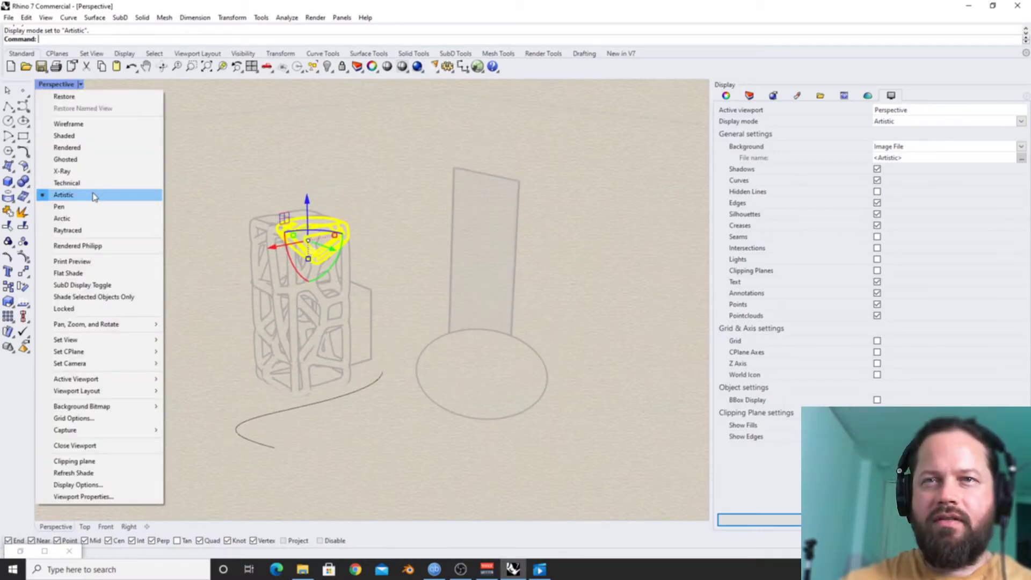
key(Escape)
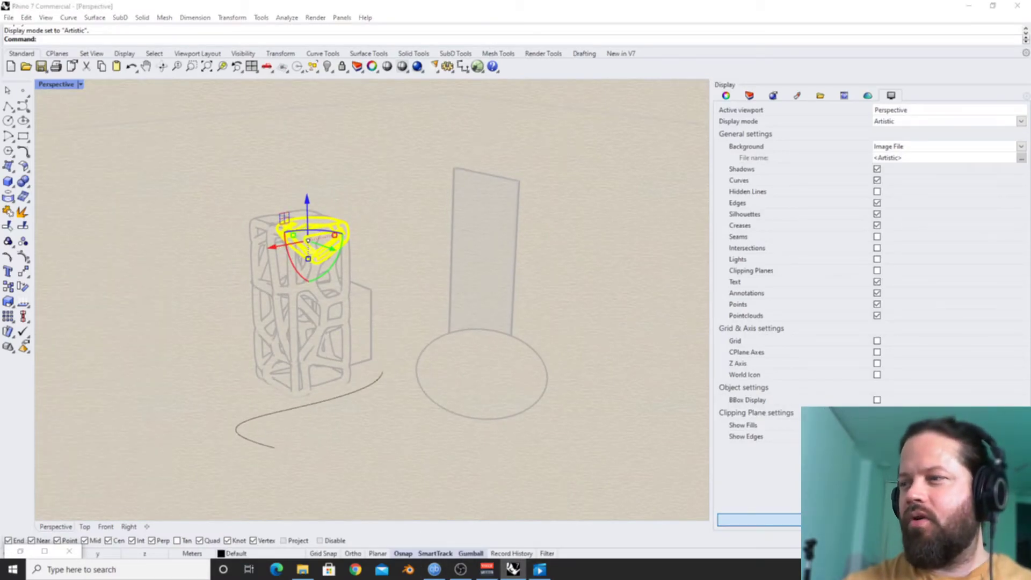
Examine the display mode options of Artistic and compare them with those of the custom rendered mode.
drag(694, 38, 307, 29)
scroll(327, 113, up, 3)
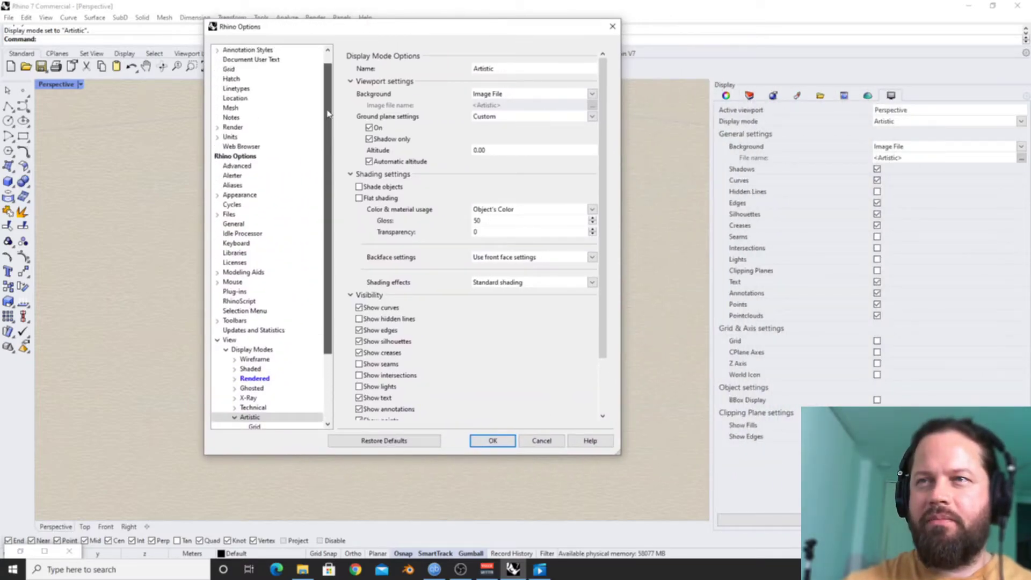
scroll(327, 114, down, 3)
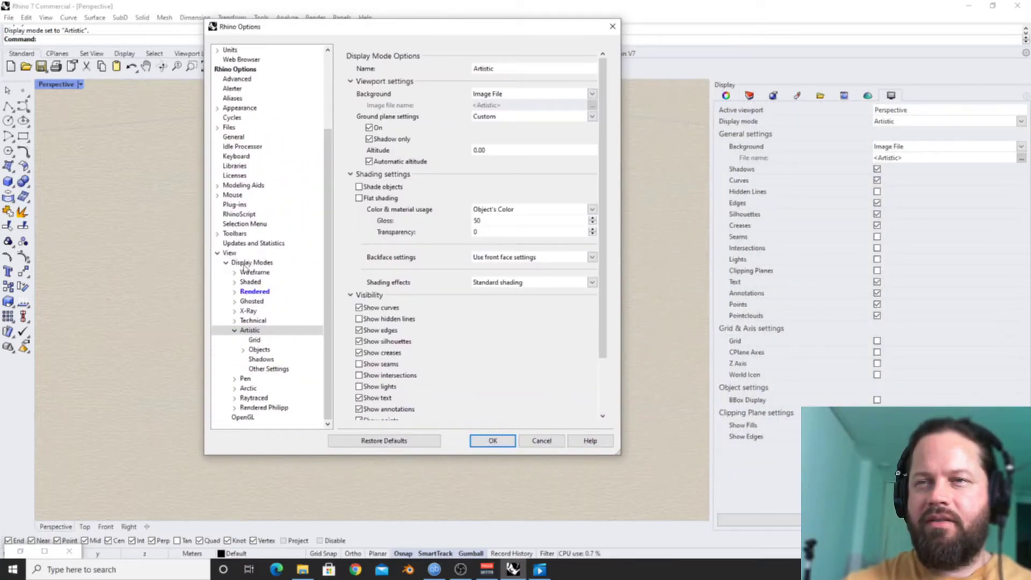
click(253, 263)
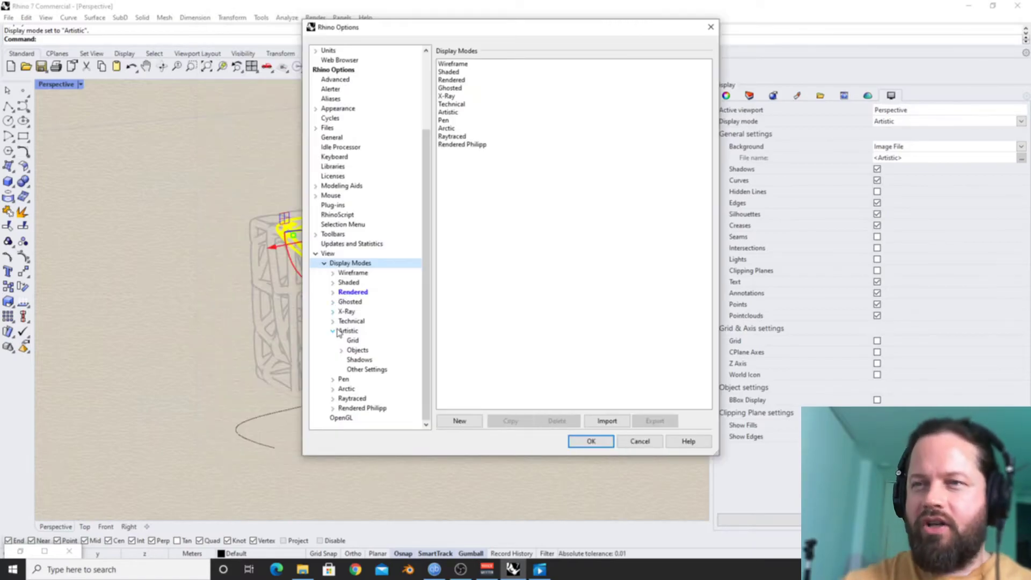
click(334, 332)
click(350, 371)
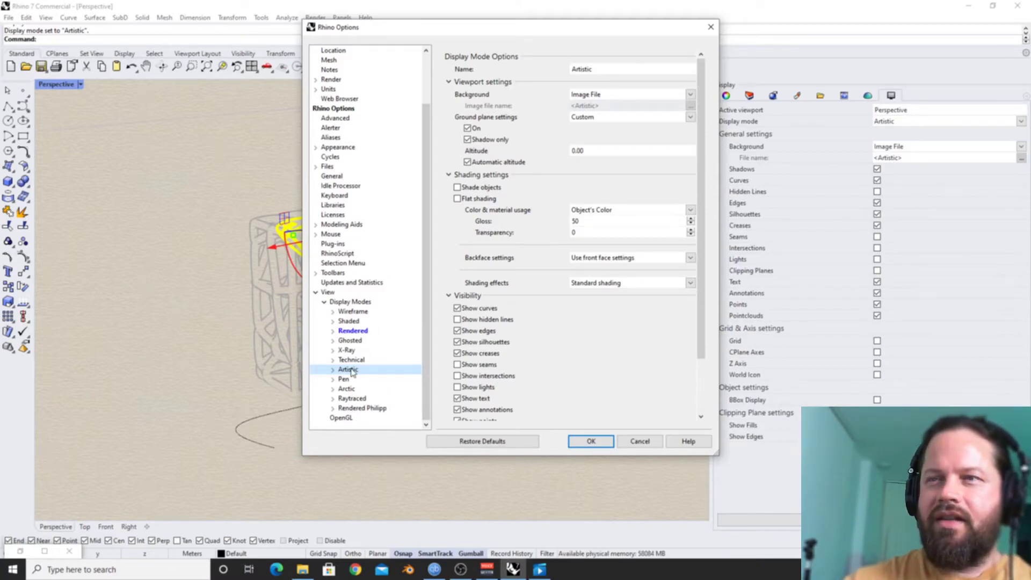
click(377, 409)
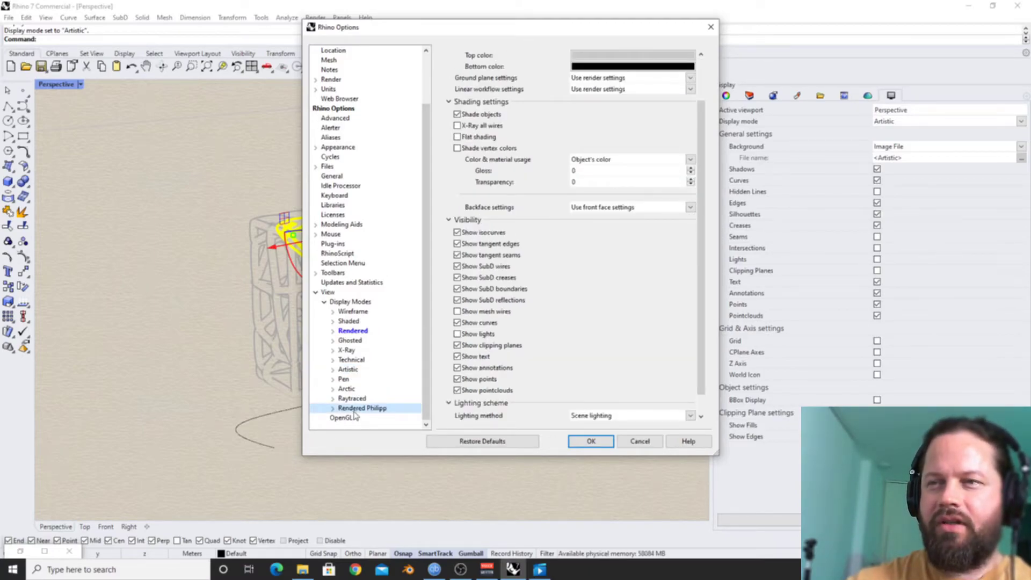
scroll(571, 331, up, 2)
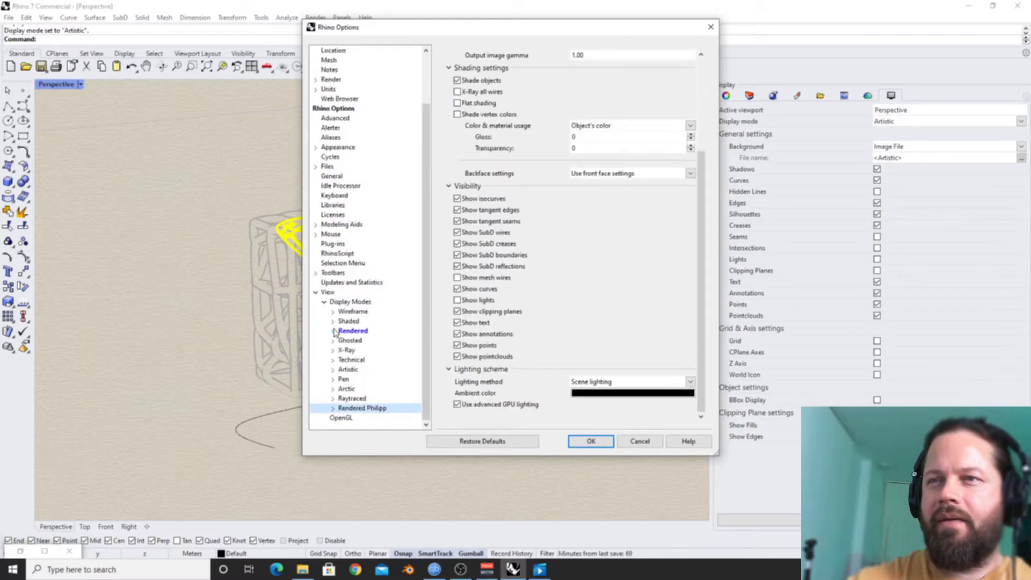
click(354, 379)
click(350, 369)
Create a copy of the Artistic display mode and reveal its grid, object and shadow settings categories.
click(357, 302)
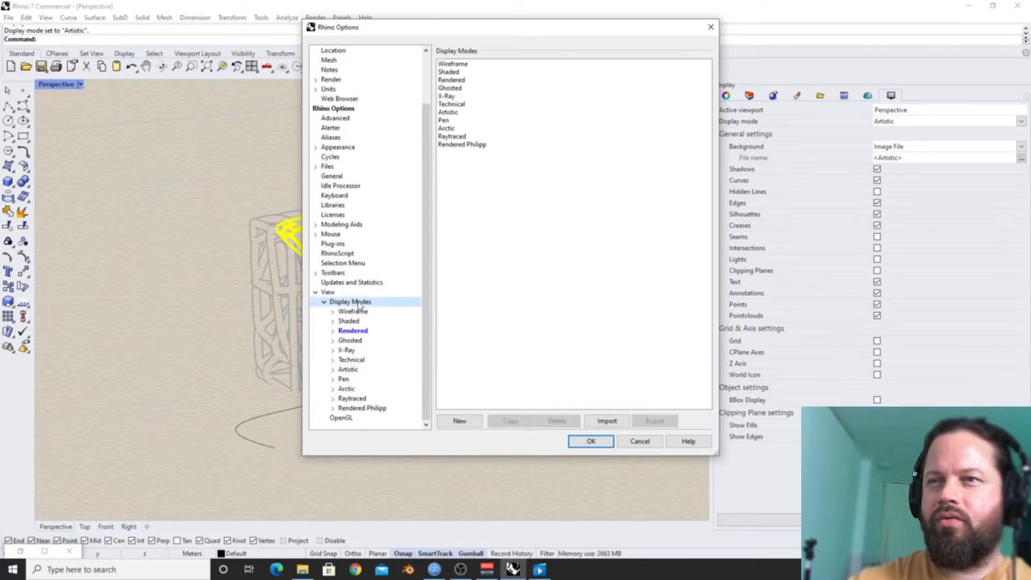
click(448, 112)
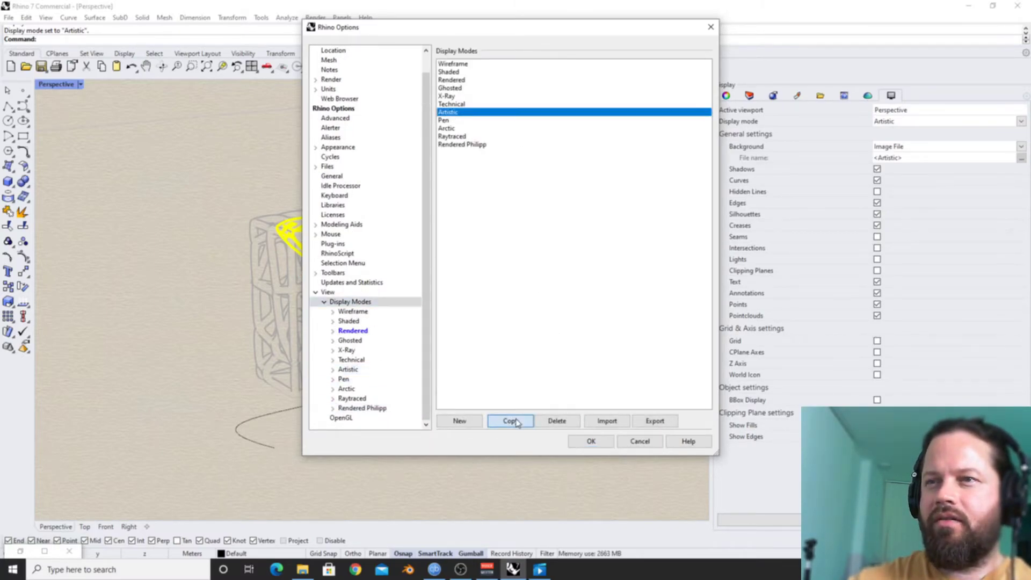
click(510, 421)
scroll(376, 365, down, 1)
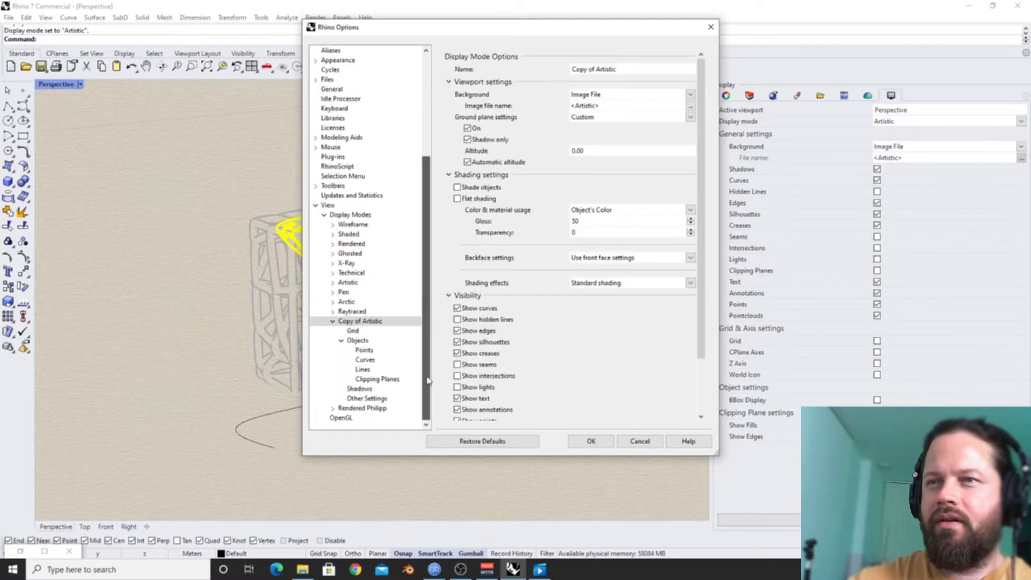
click(333, 322)
click(333, 399)
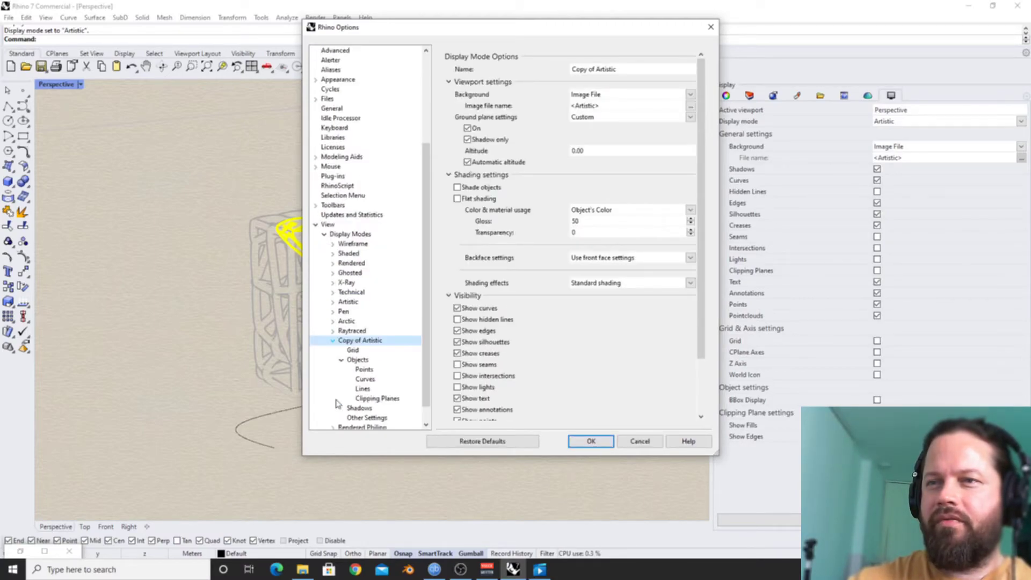
Rename the copied display mode to Artistic followed by the author's first name and accept the options.
click(332, 340)
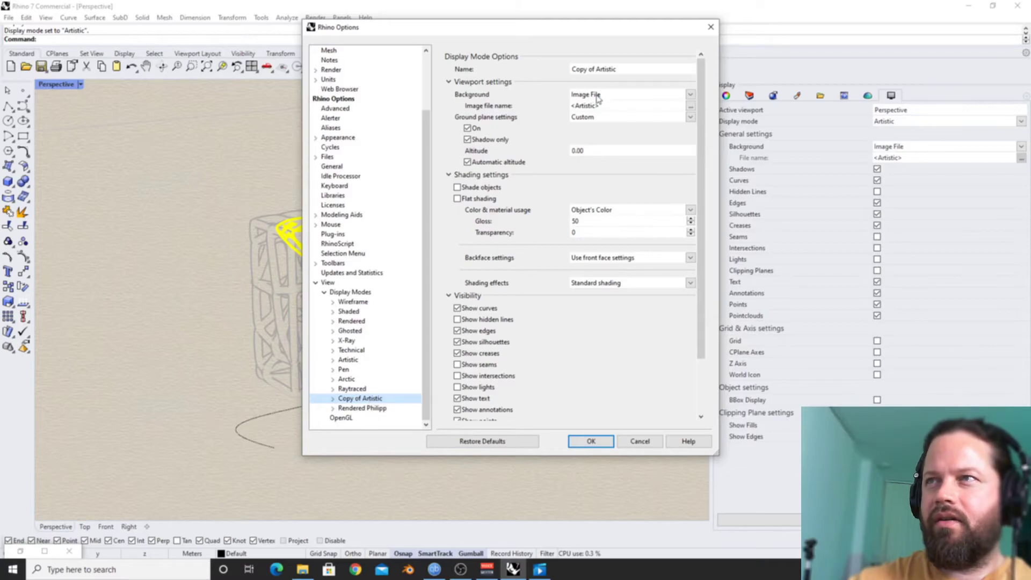
click(625, 70)
click(595, 69)
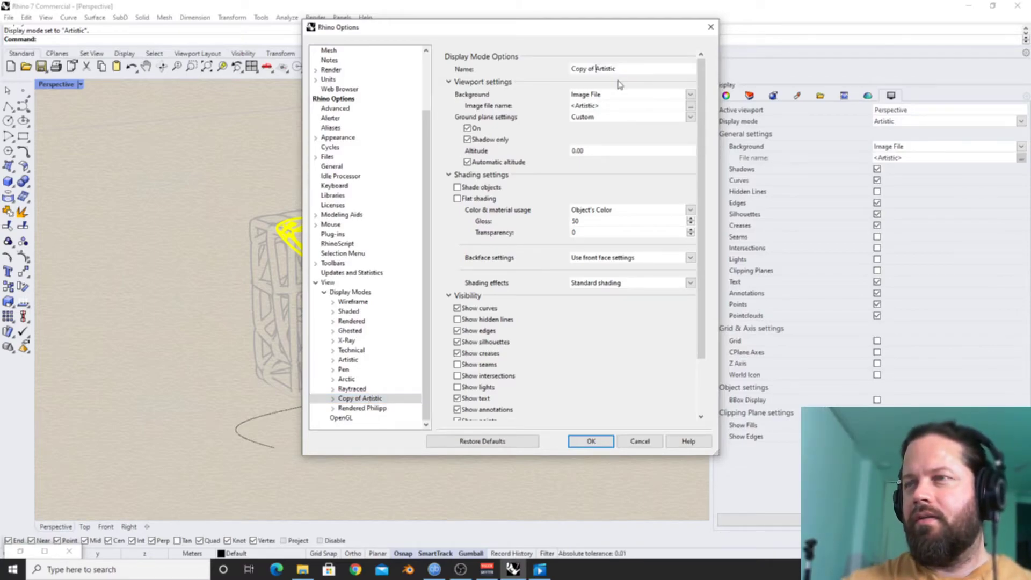
key(BackSpace)
key(BackSpace)
key(BackSpace)
key(BackSpace)
key(BackSpace)
key(BackSpace)
key(BackSpace)
key(BackSpace)
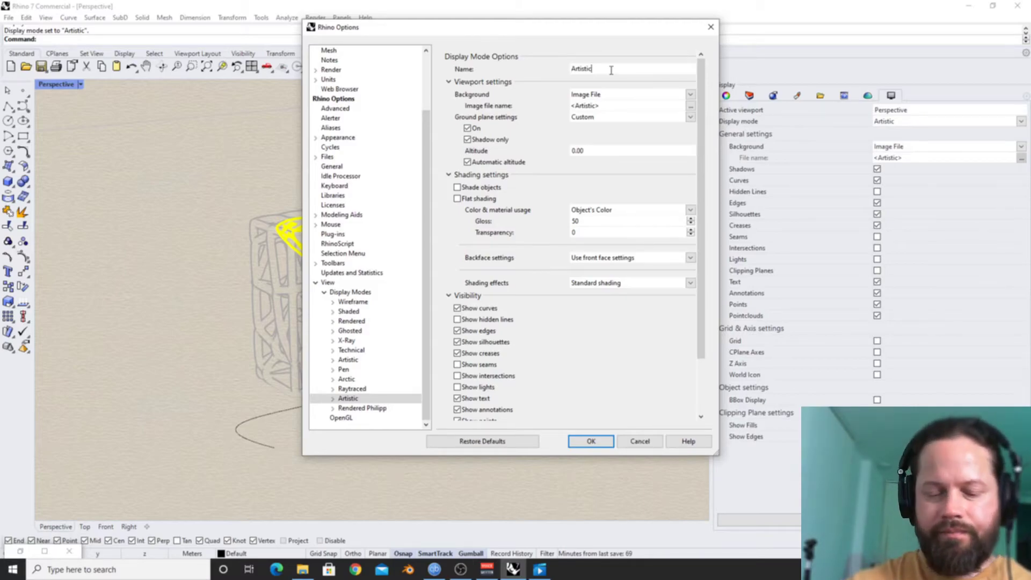
text(Philipp)
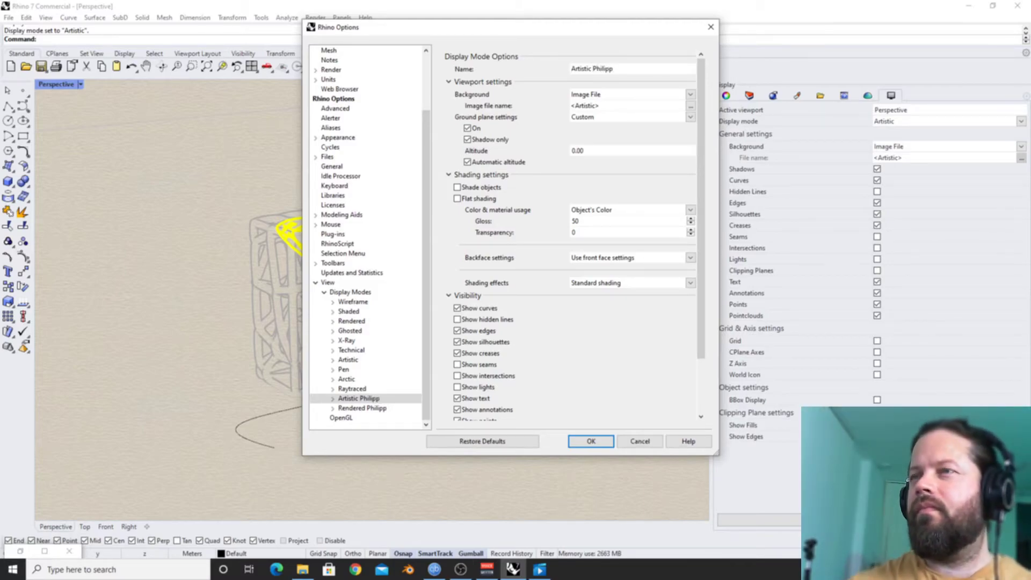
click(591, 441)
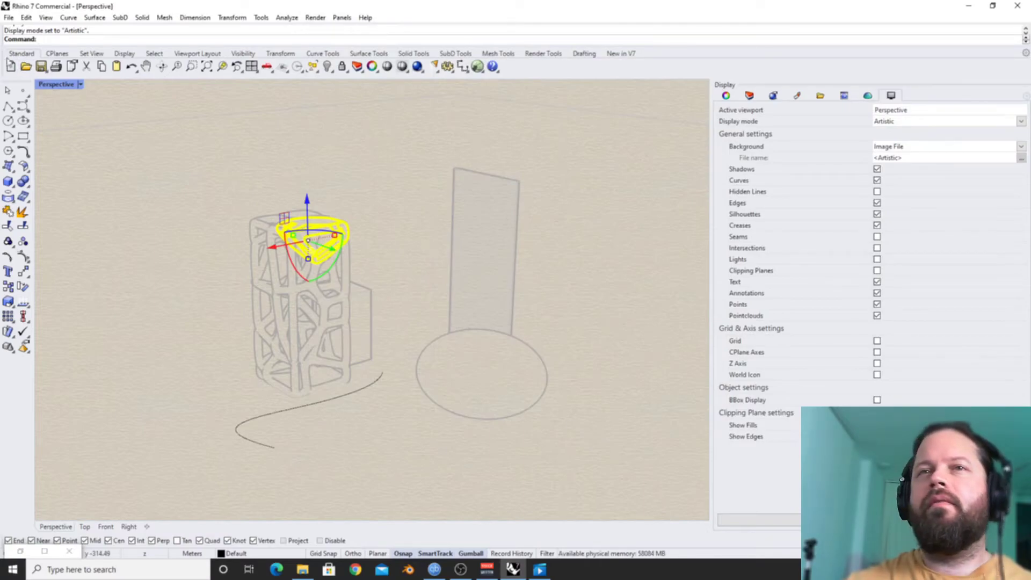
Switch the Perspective viewport to the custom Artistic display mode and view the sample objects from another angle.
click(52, 86)
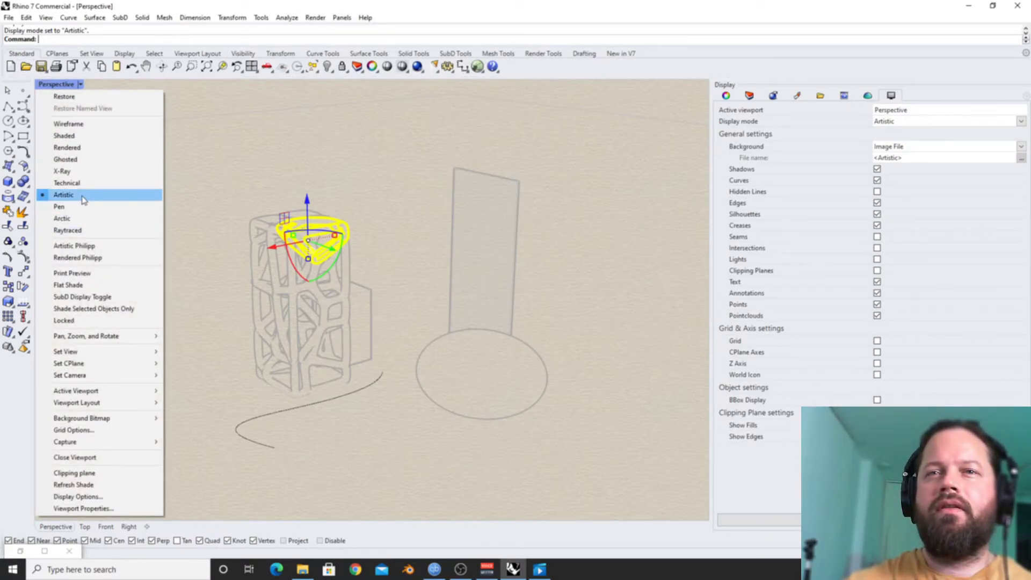
click(74, 246)
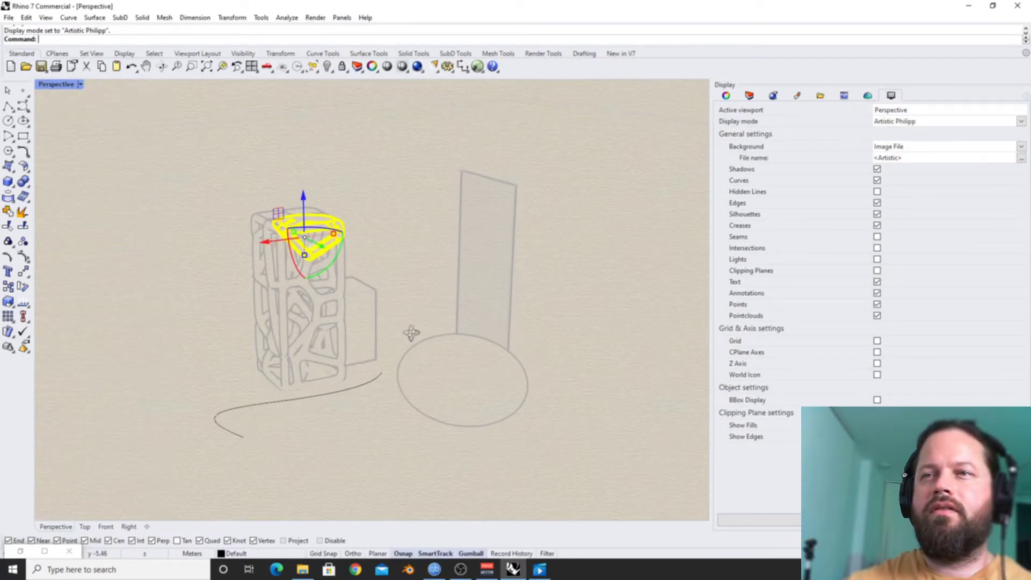
click(415, 306)
right_drag(410, 292, 362, 247)
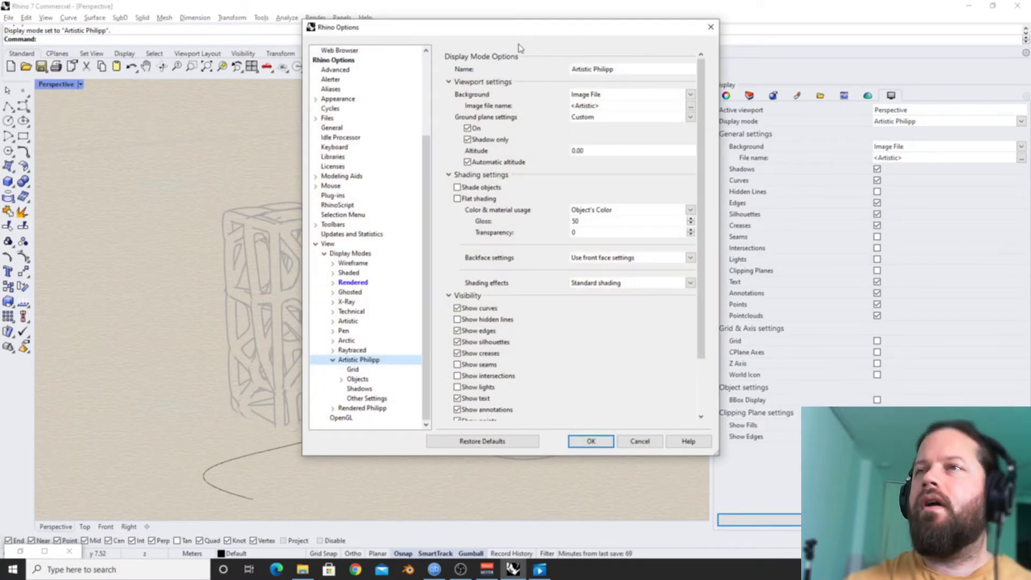
Set both the ground plane and the background of the custom Artistic mode to use render settings.
drag(506, 35, 684, 19)
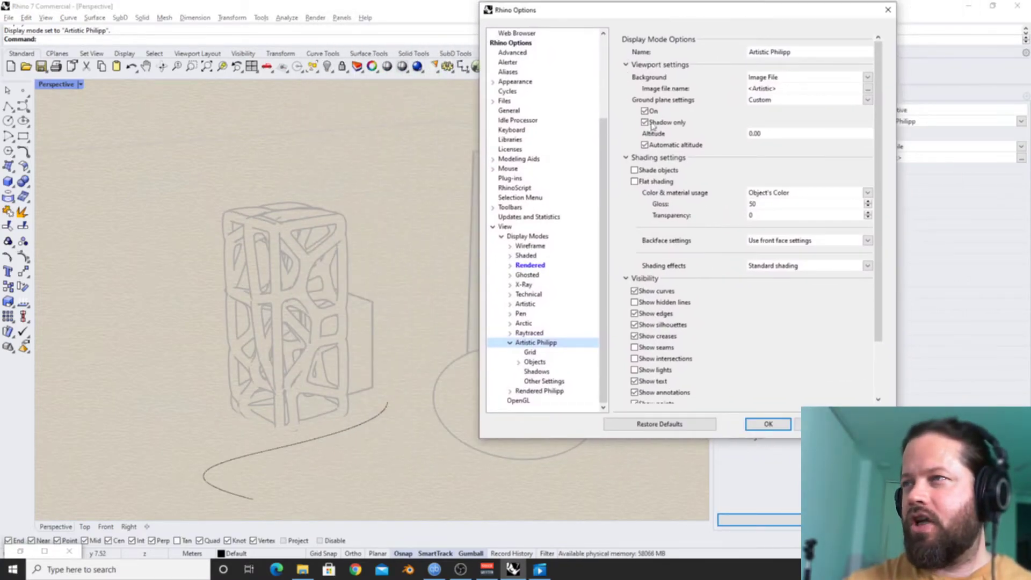
click(868, 100)
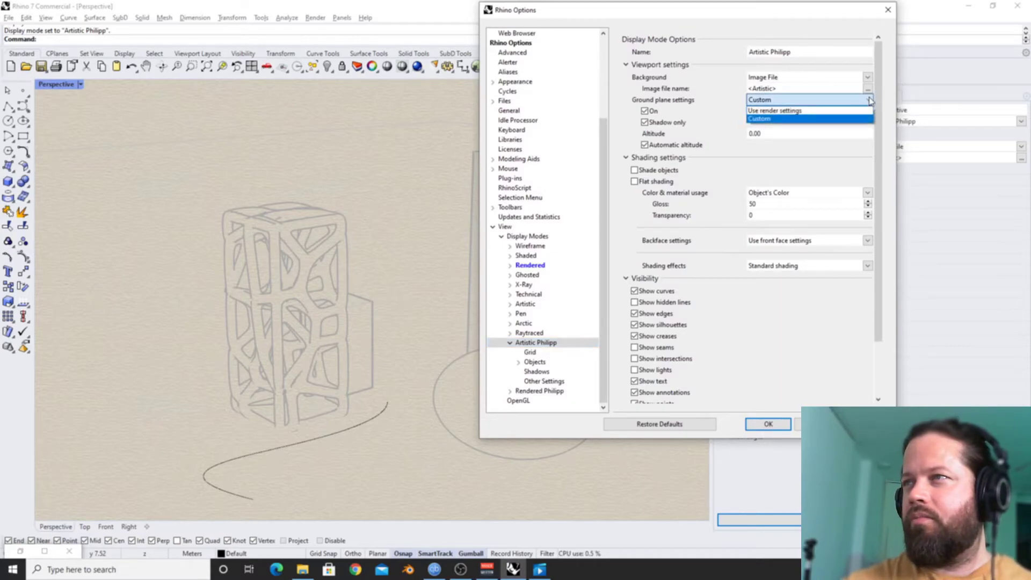
click(792, 111)
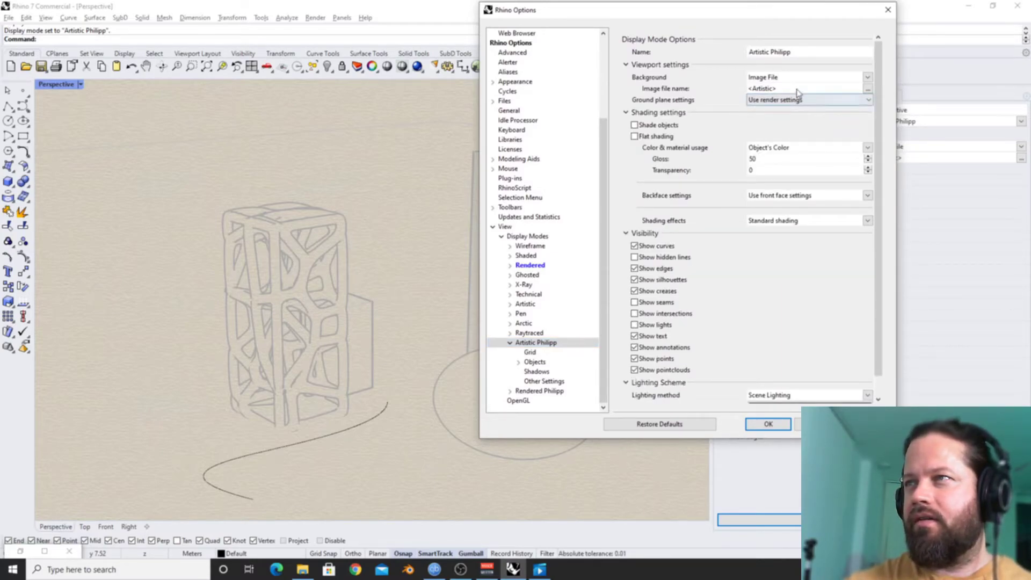
click(868, 78)
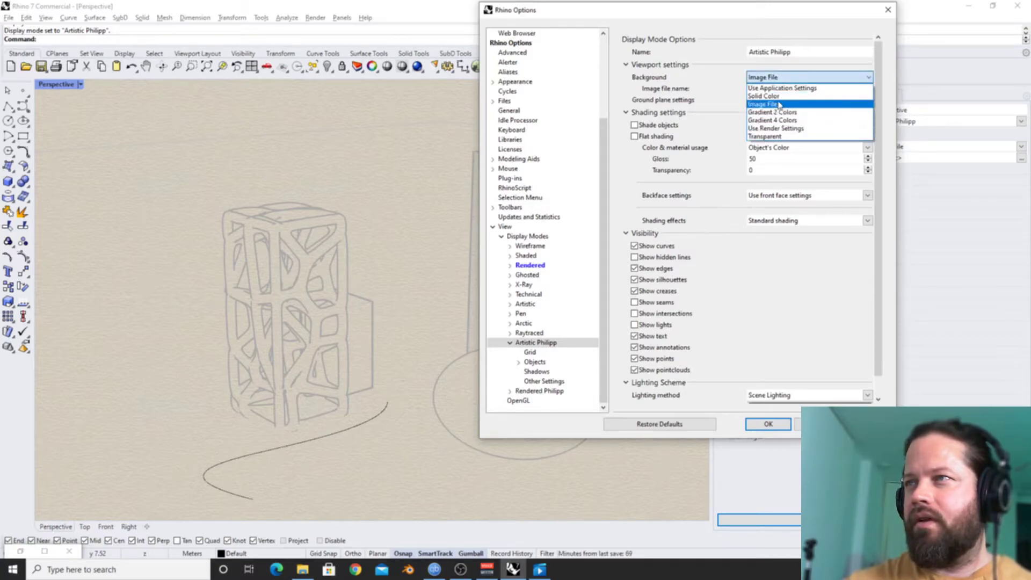
click(789, 129)
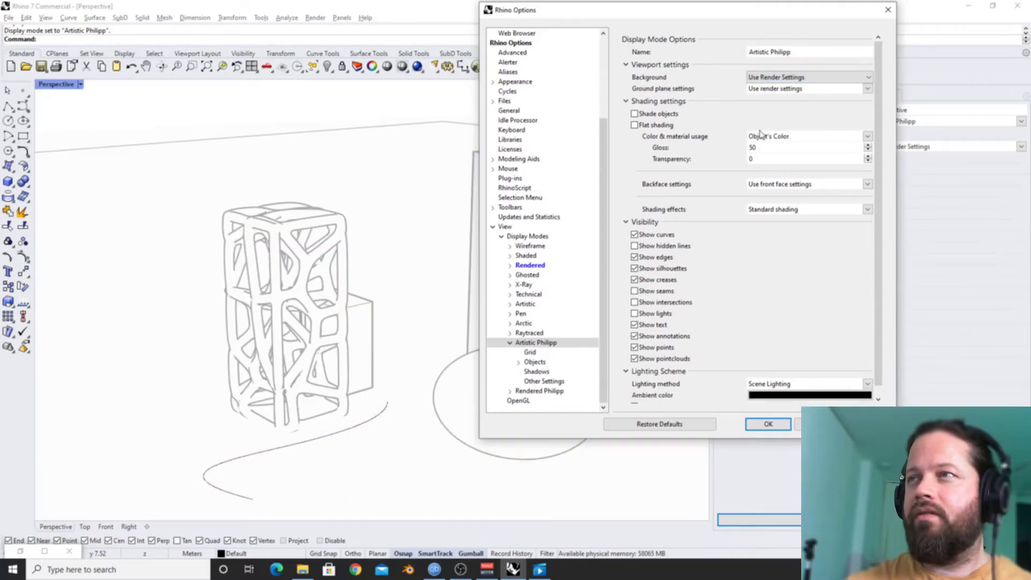
Turn the custom Artistic mode's shadows off and on again to compare their effect.
click(537, 371)
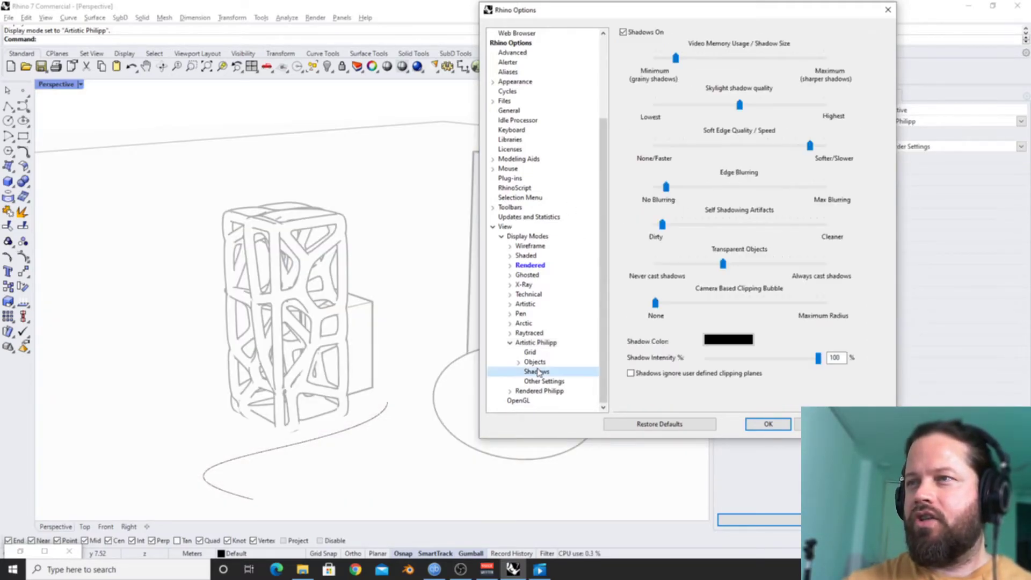
click(623, 32)
click(623, 32)
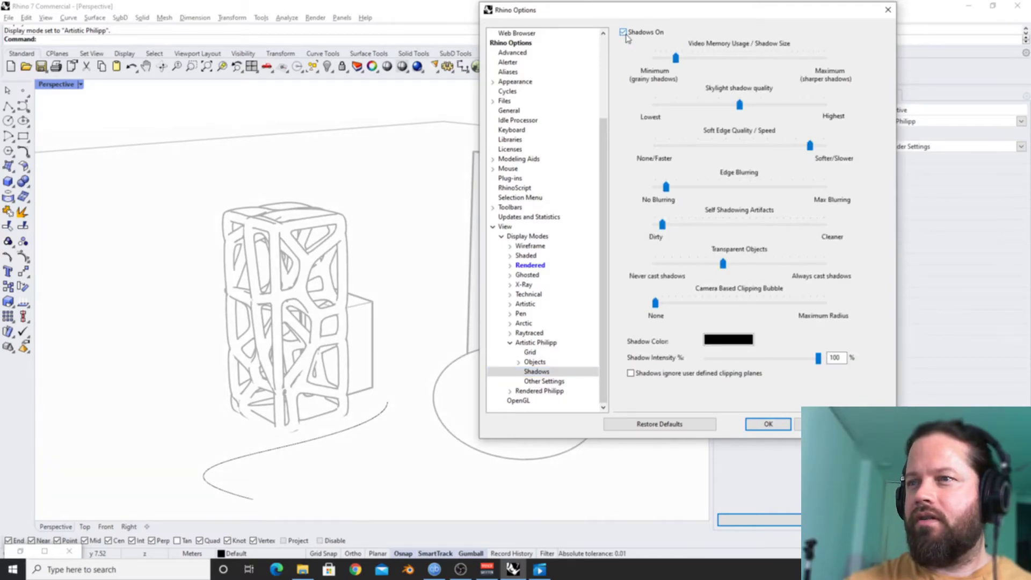
Set the custom Artistic mode's lighting method to Ambient occlusion and its color and material usage to Rendering Material.
click(536, 342)
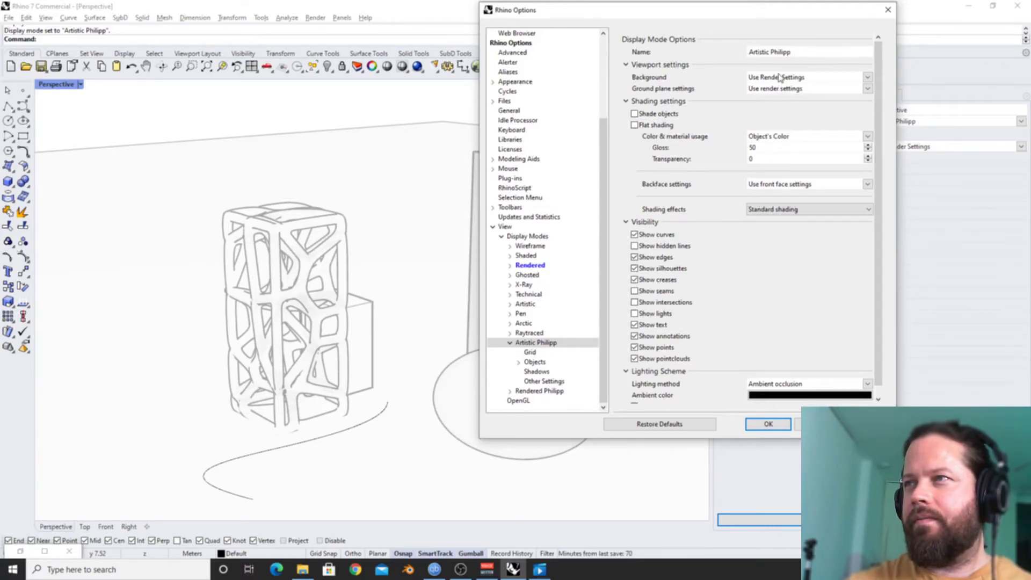
click(518, 362)
click(867, 137)
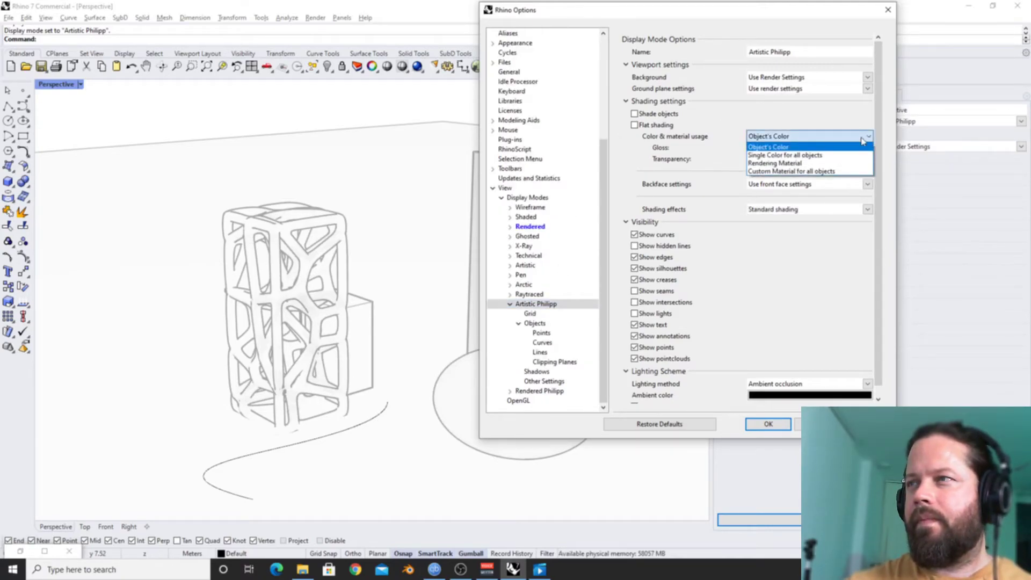
click(787, 164)
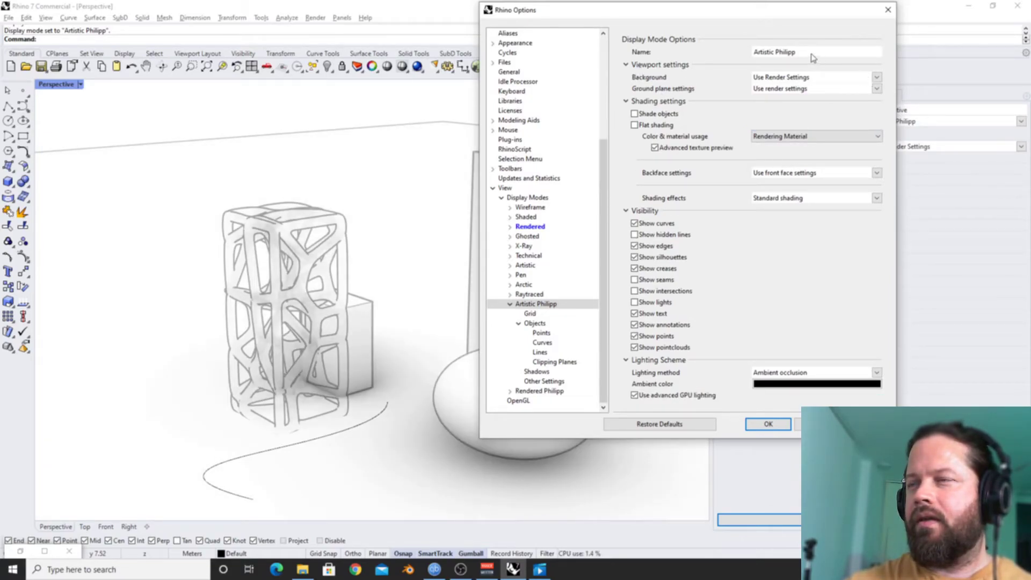
drag(733, 17, 755, 35)
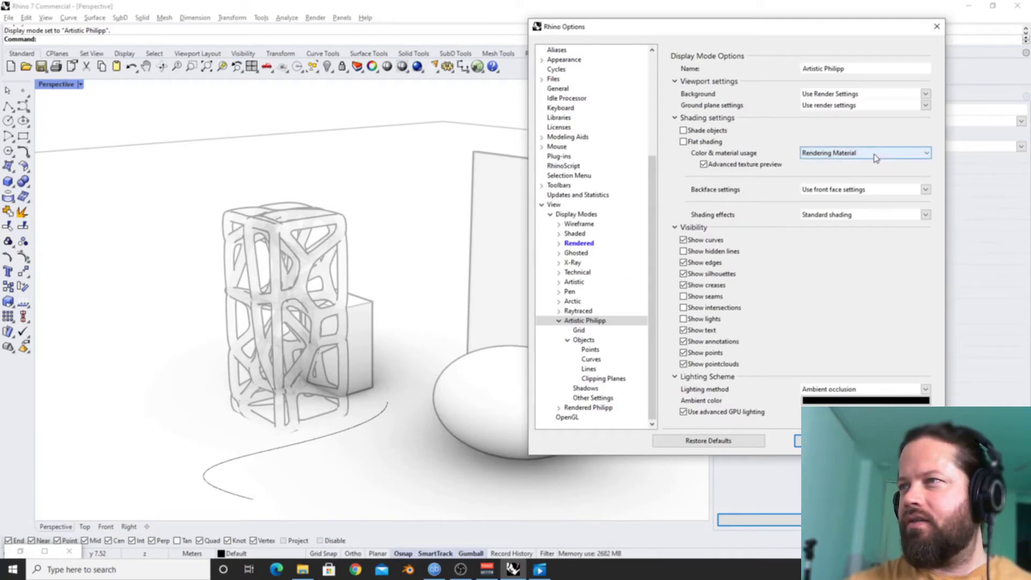
click(926, 153)
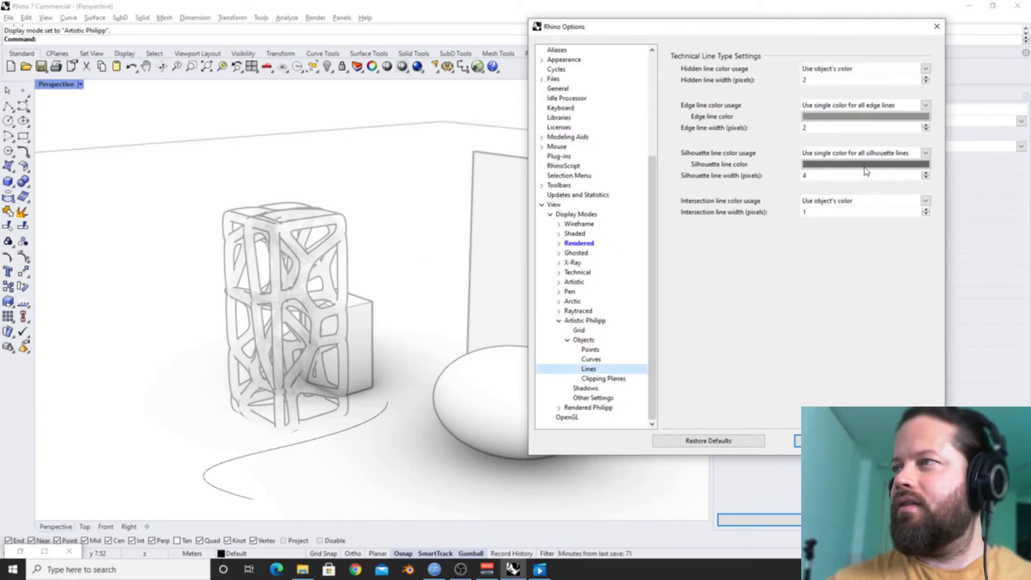
Make the custom Artistic mode's silhouette lines black with a width of 2 pixels and accept the options.
click(865, 164)
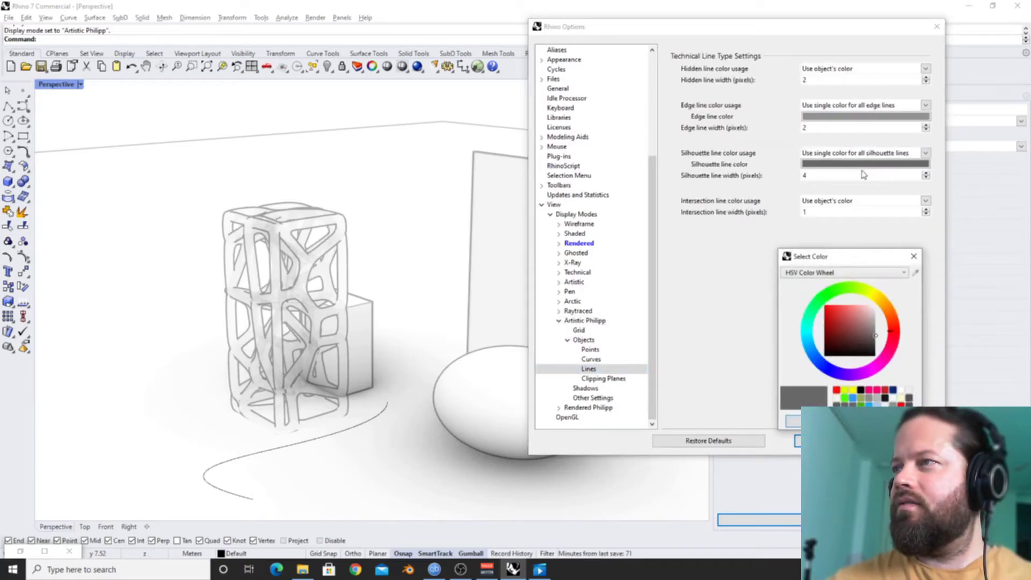
click(861, 392)
key(Return)
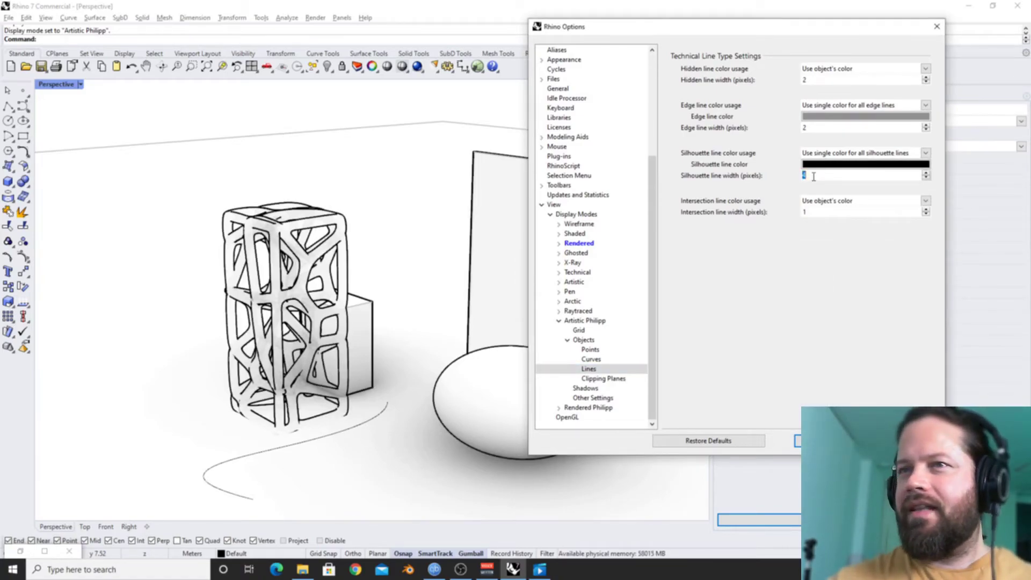
drag(788, 175, 751, 177)
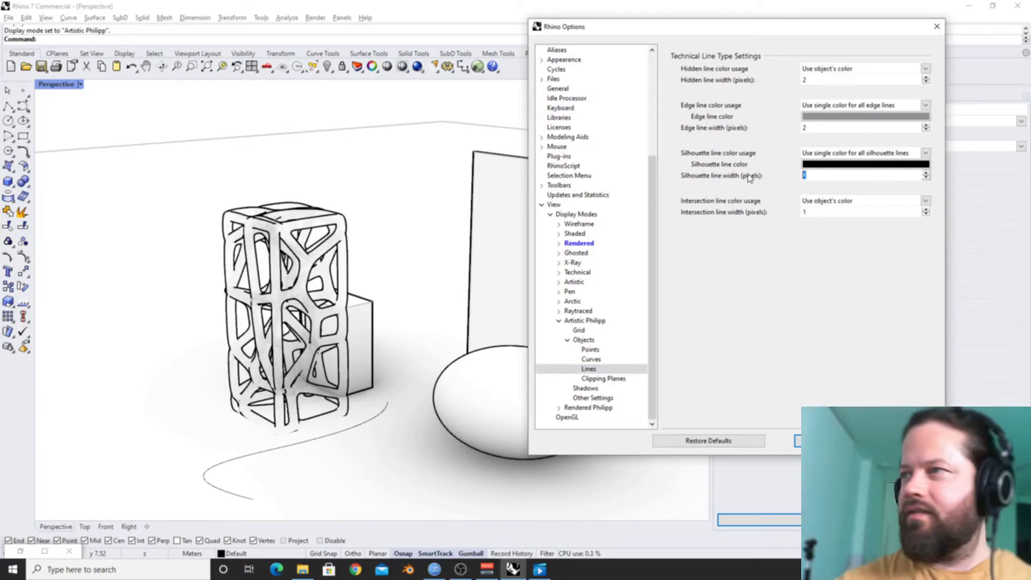
text(2)
key(Return)
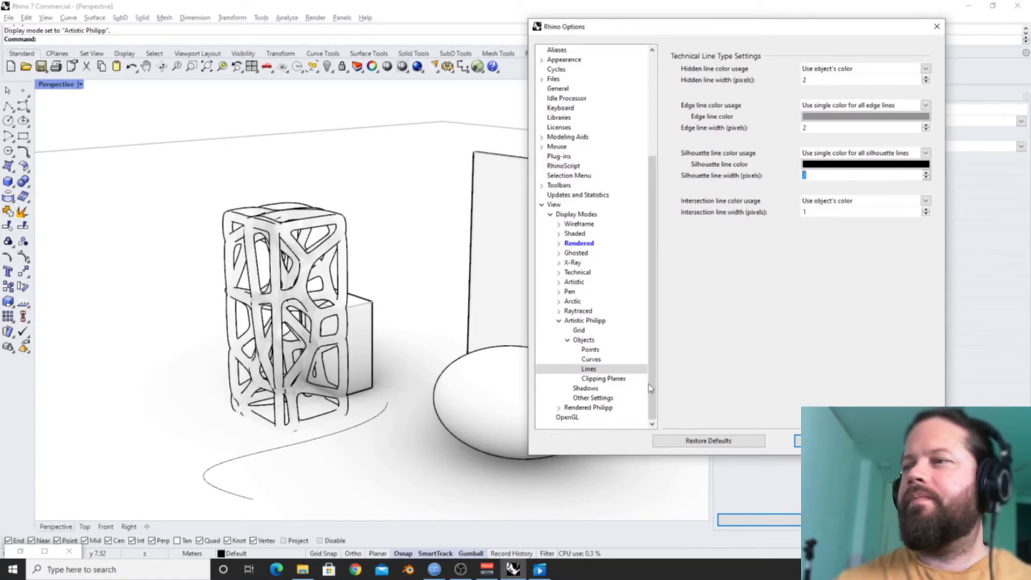
key(Return)
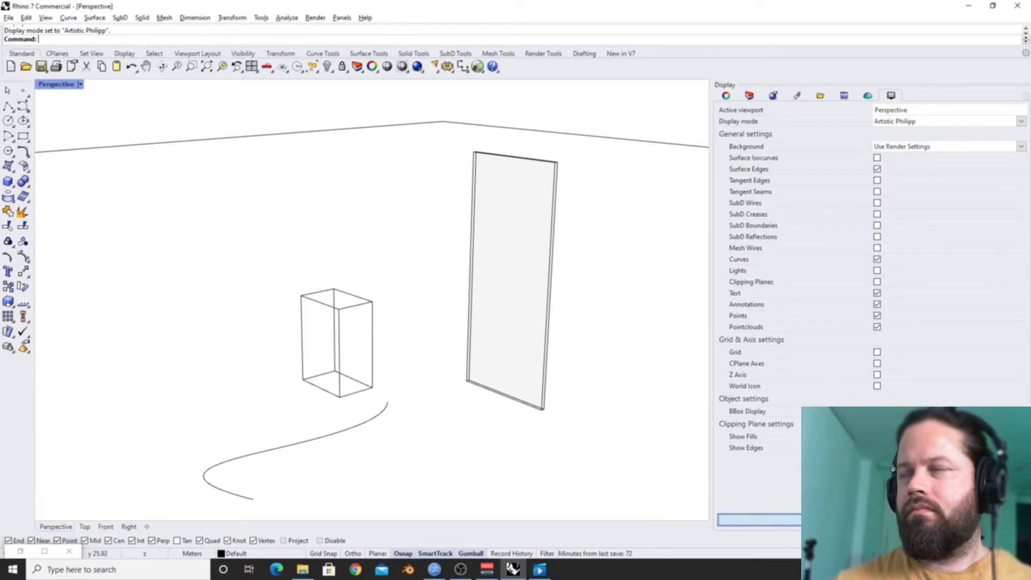
Reopen the custom Artistic mode's options and examine its shadow, object, surface edge and color and material usage settings.
click(818, 519)
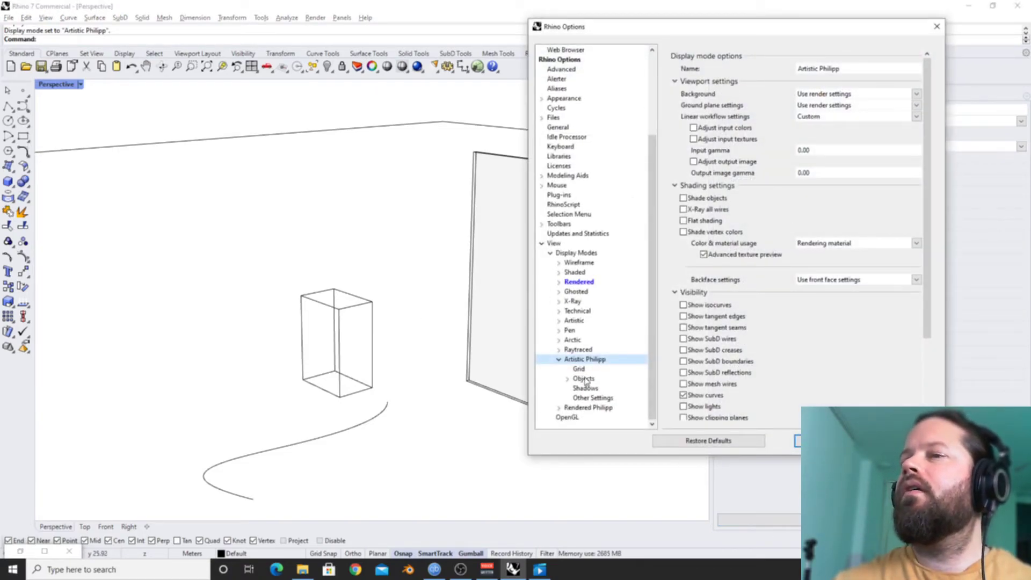
click(595, 397)
click(588, 389)
click(589, 380)
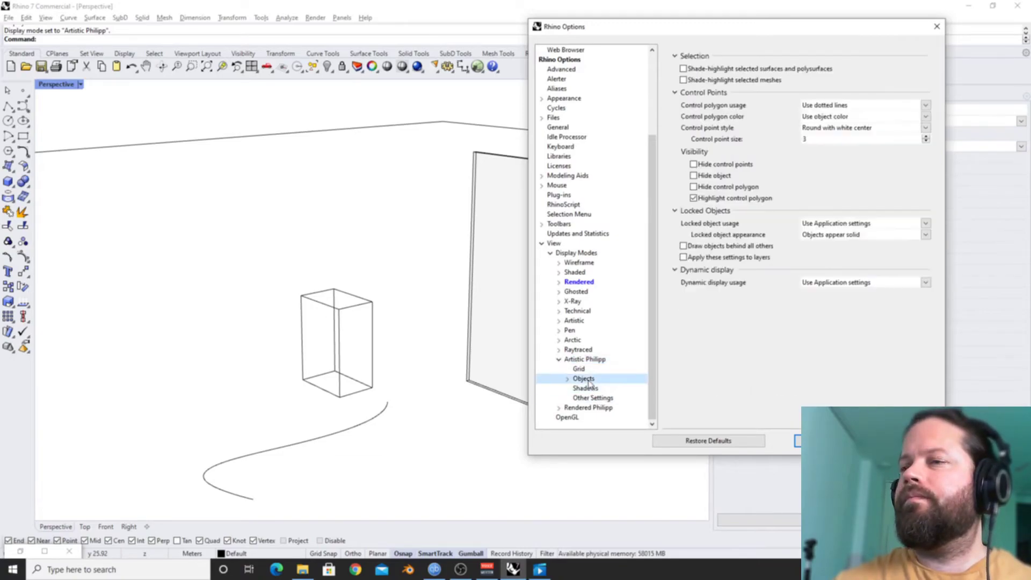
click(567, 379)
click(593, 378)
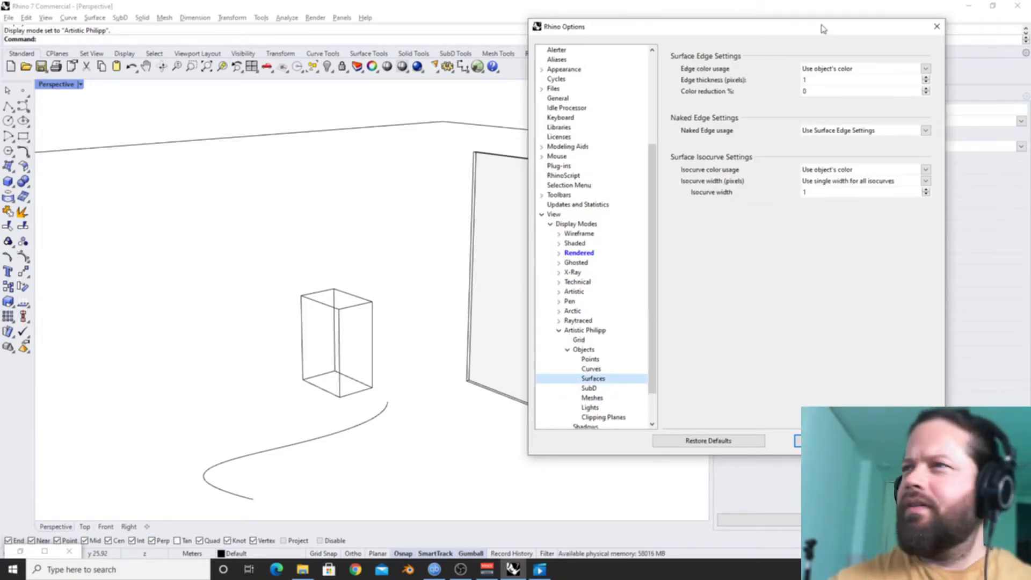
click(589, 331)
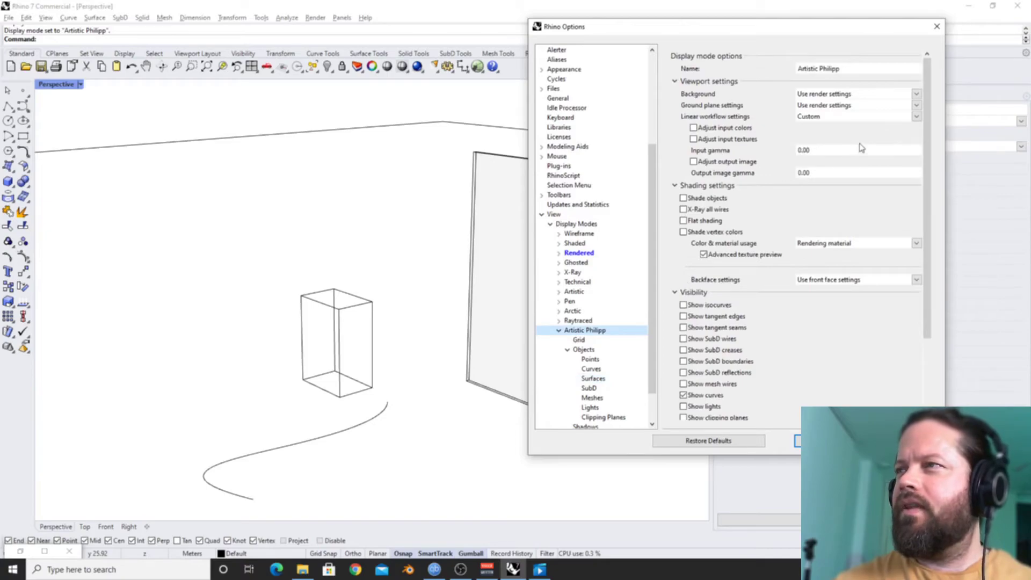
click(916, 243)
Examine the surface, SubD, mesh, light and clipping plane settings within the custom Artistic mode's object options.
click(592, 378)
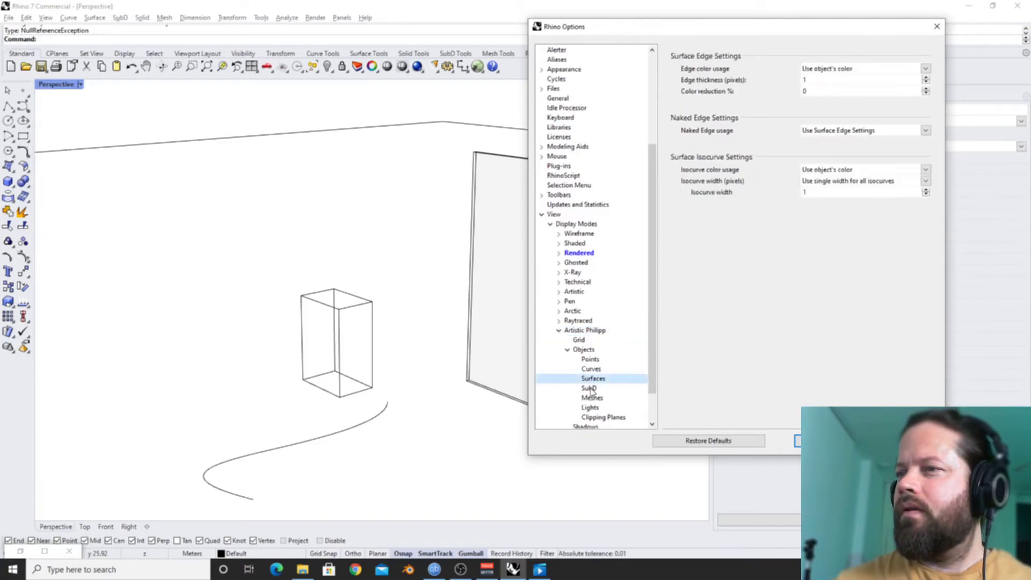
click(588, 387)
click(591, 407)
click(602, 417)
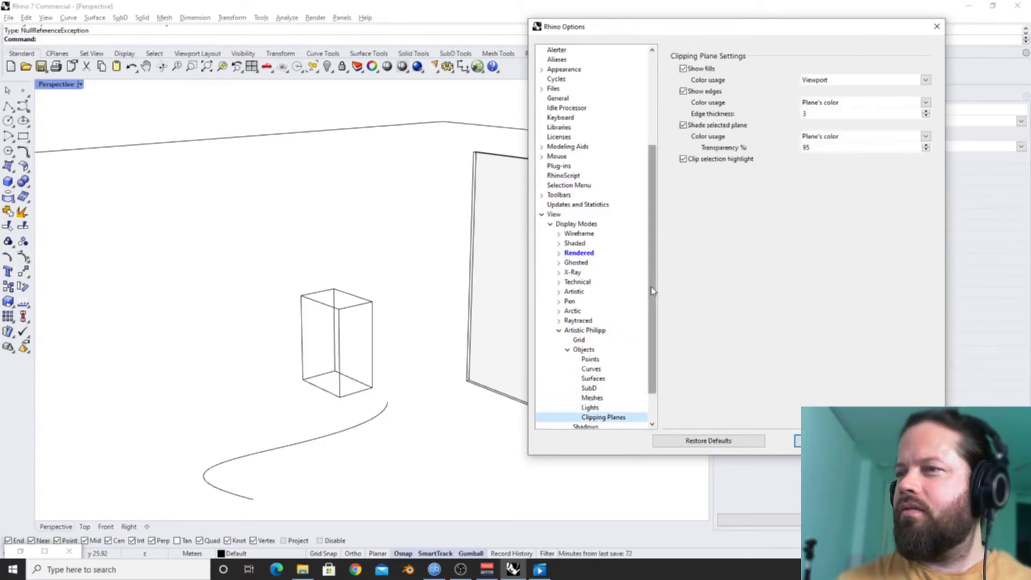
scroll(653, 359, down, 2)
click(589, 369)
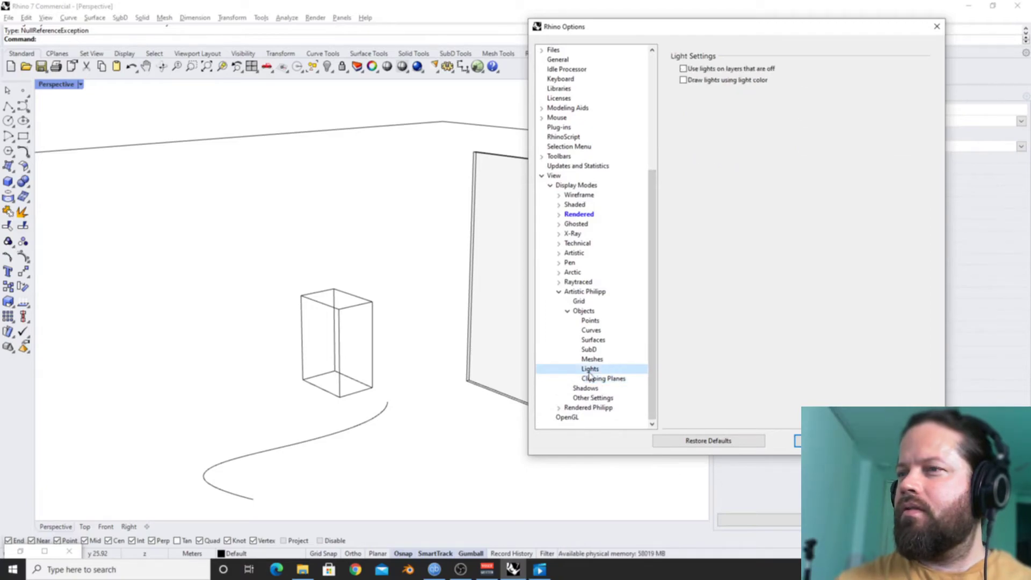
click(592, 359)
click(590, 369)
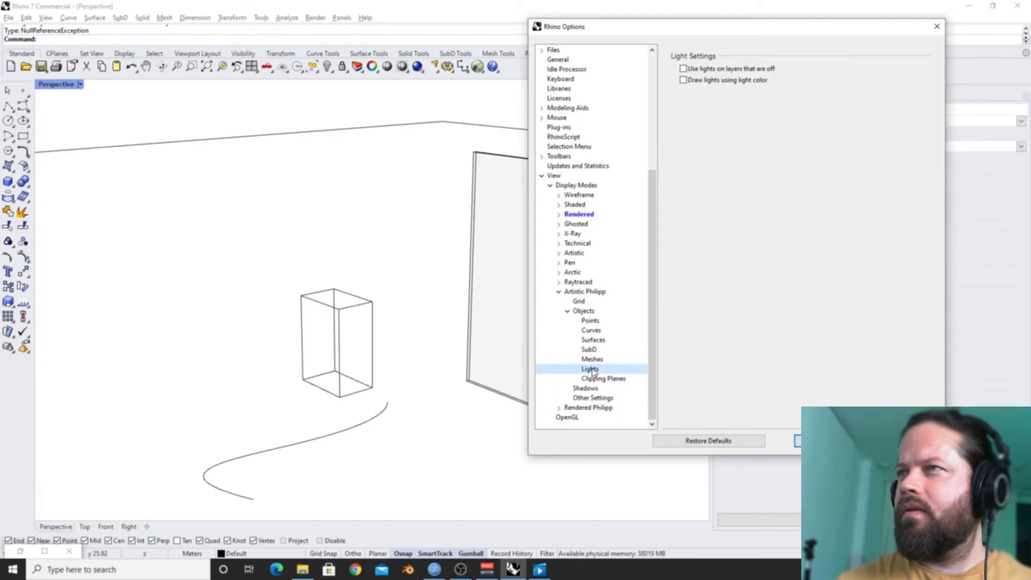
click(592, 360)
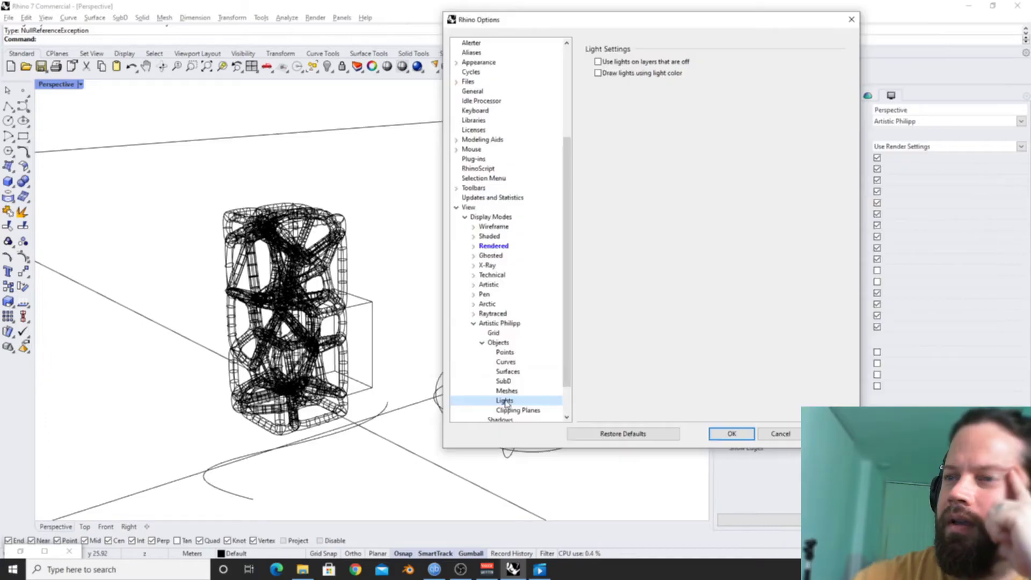
click(505, 391)
click(505, 400)
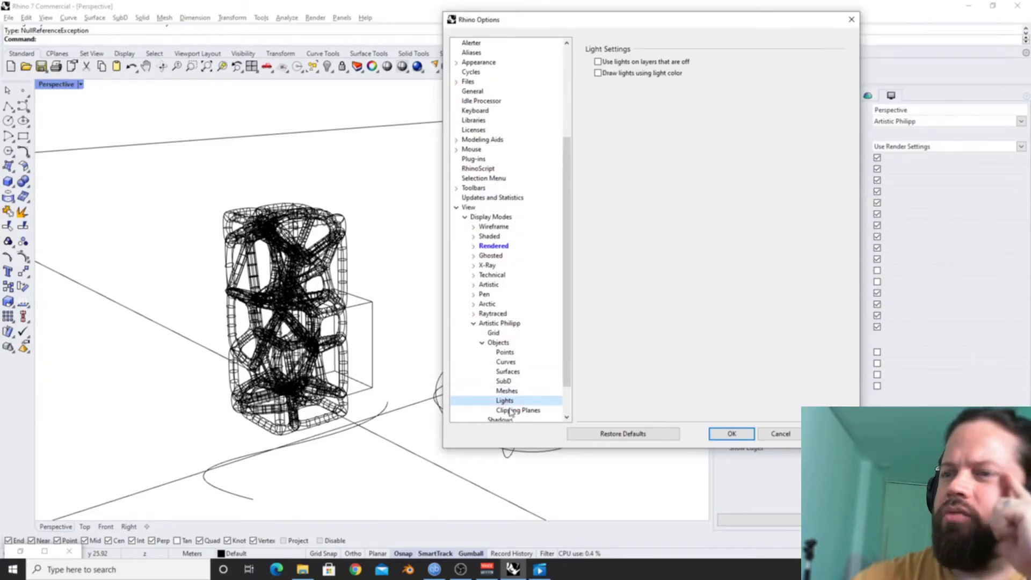
click(512, 410)
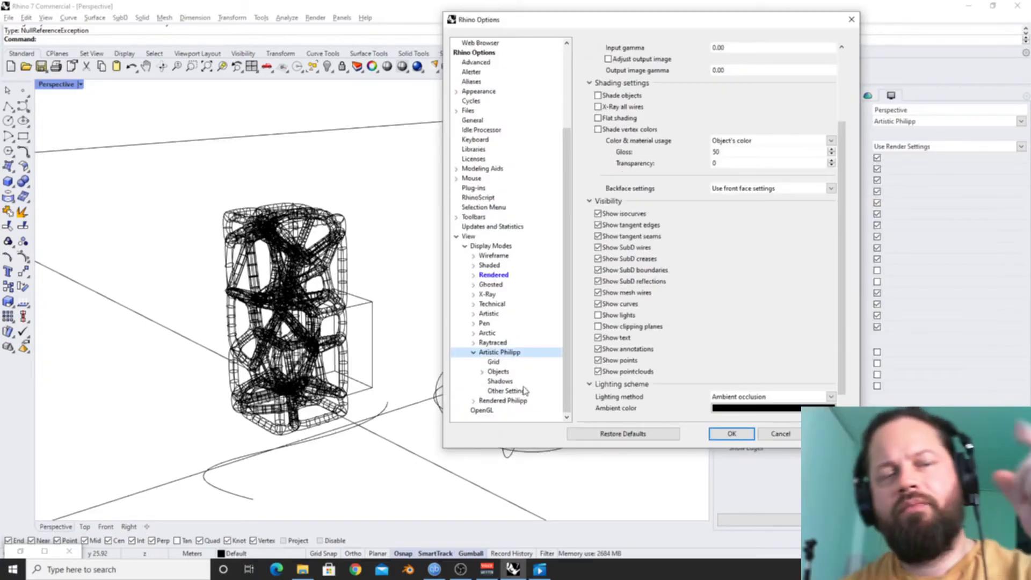
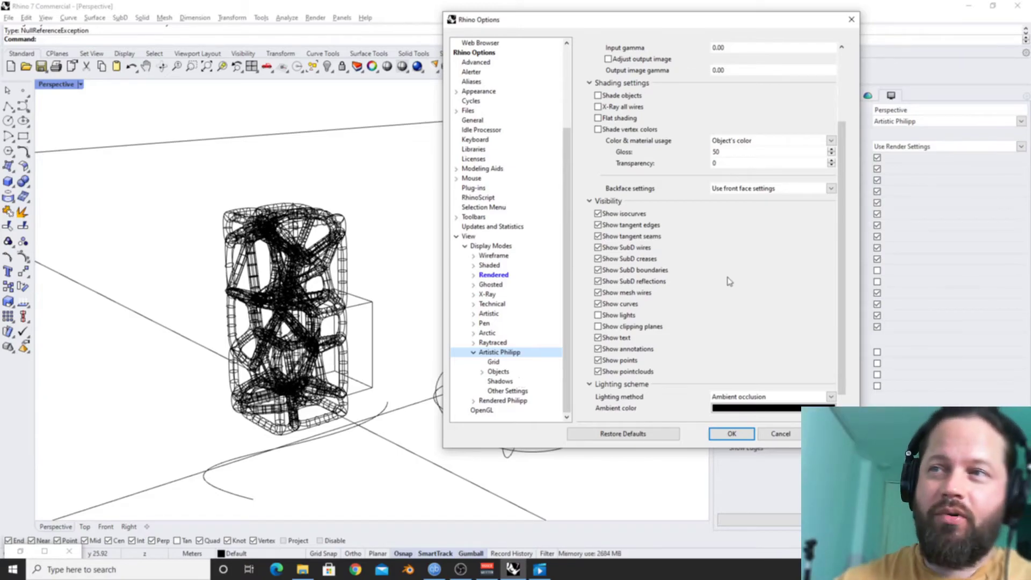
Close the display mode options without accepting them and reapply the custom Artistic mode to the Perspective viewport.
click(493, 316)
click(793, 434)
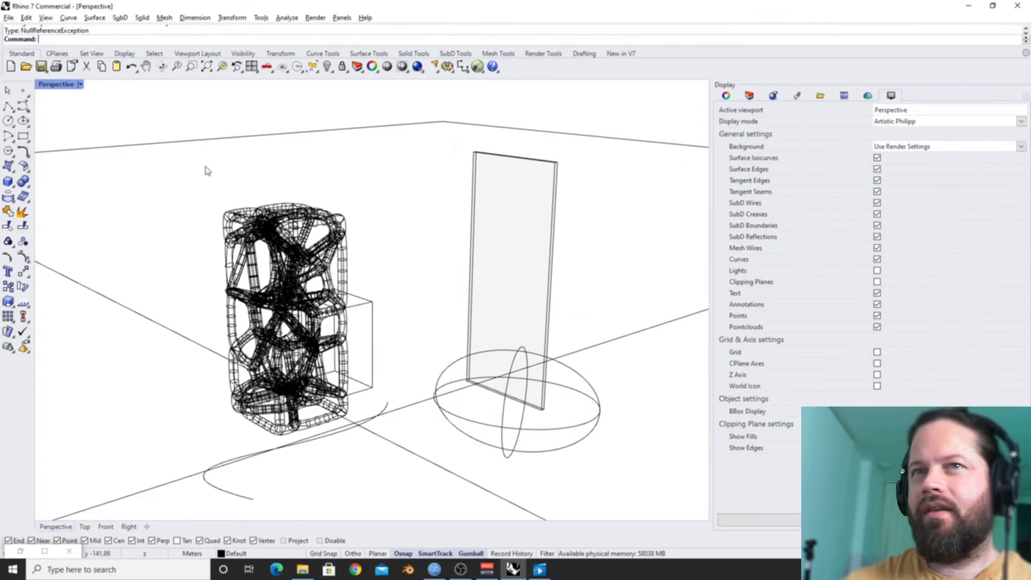
click(44, 83)
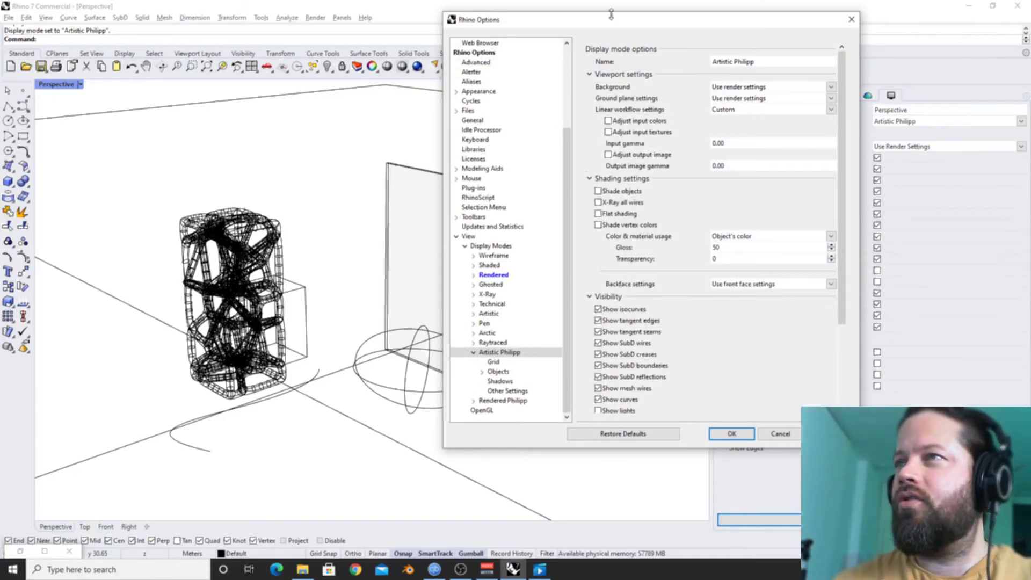
Bring up the list of display modes in the options and start exporting the custom Rendered mode.
drag(611, 15, 452, 22)
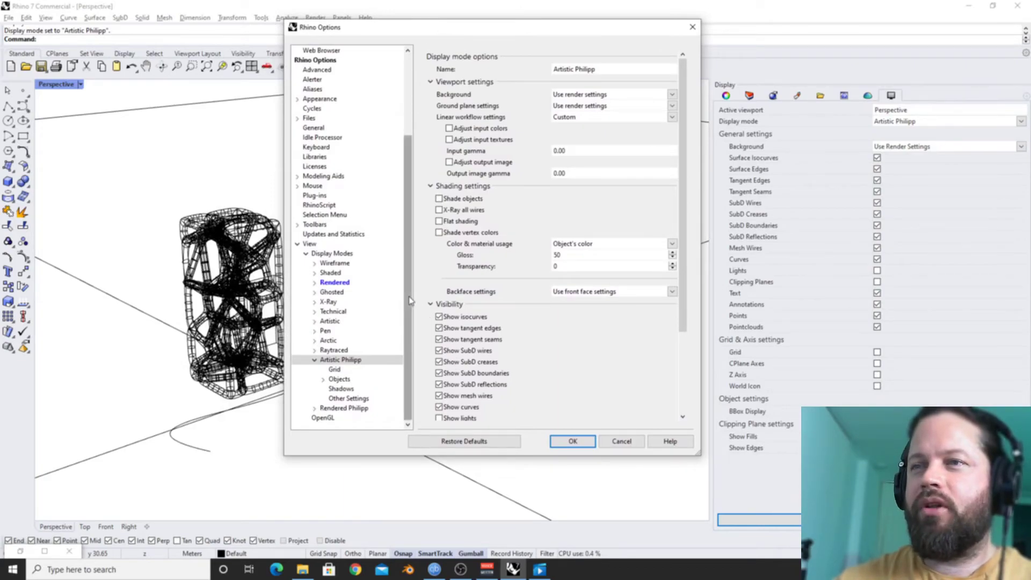
click(314, 363)
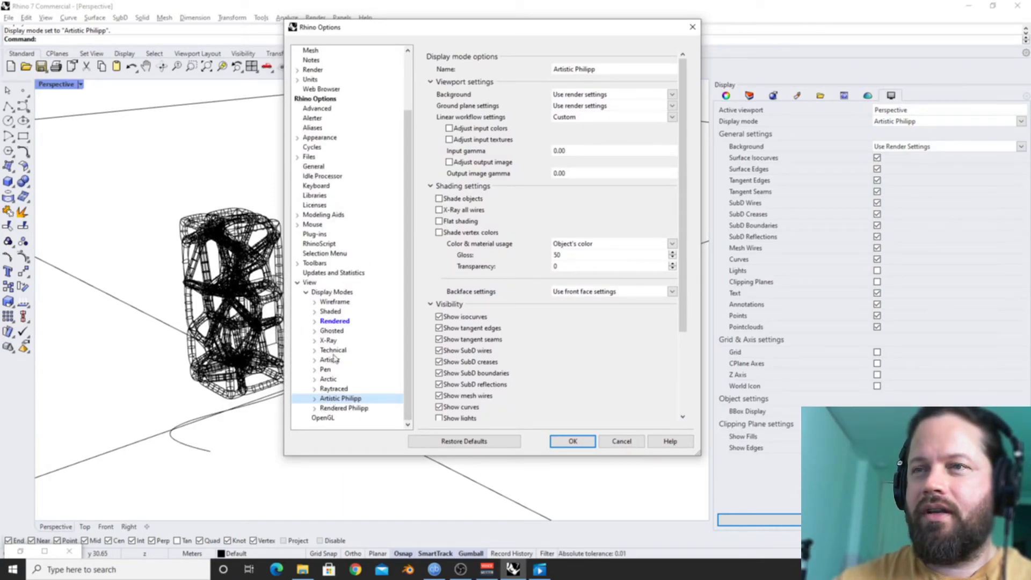
click(341, 292)
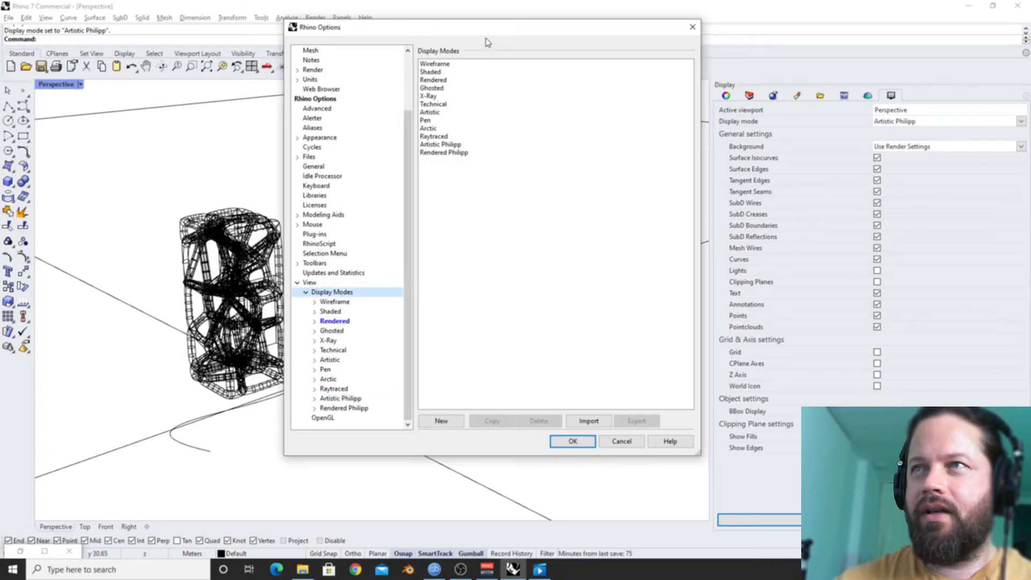
drag(494, 32, 536, 28)
click(475, 149)
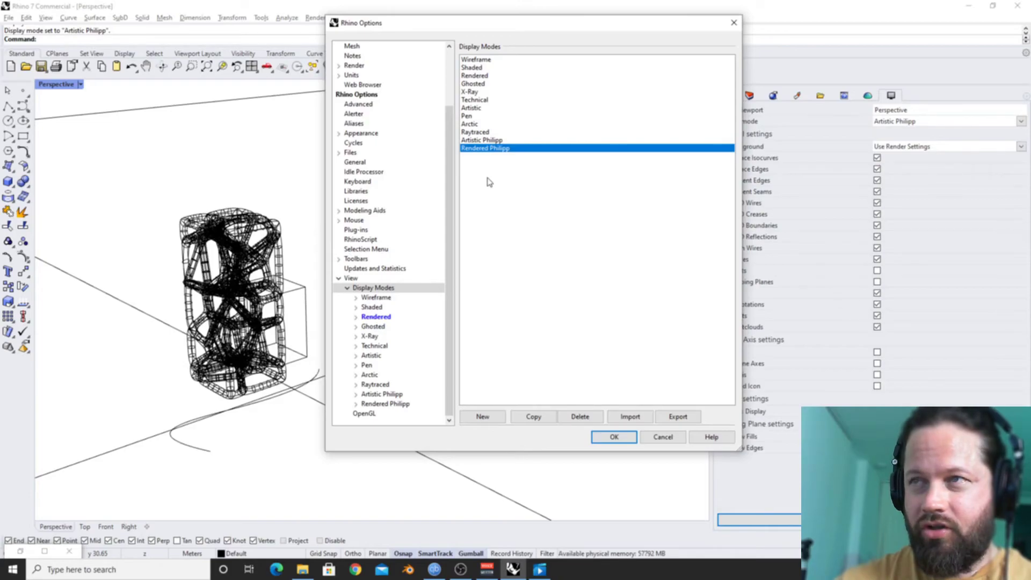
click(679, 417)
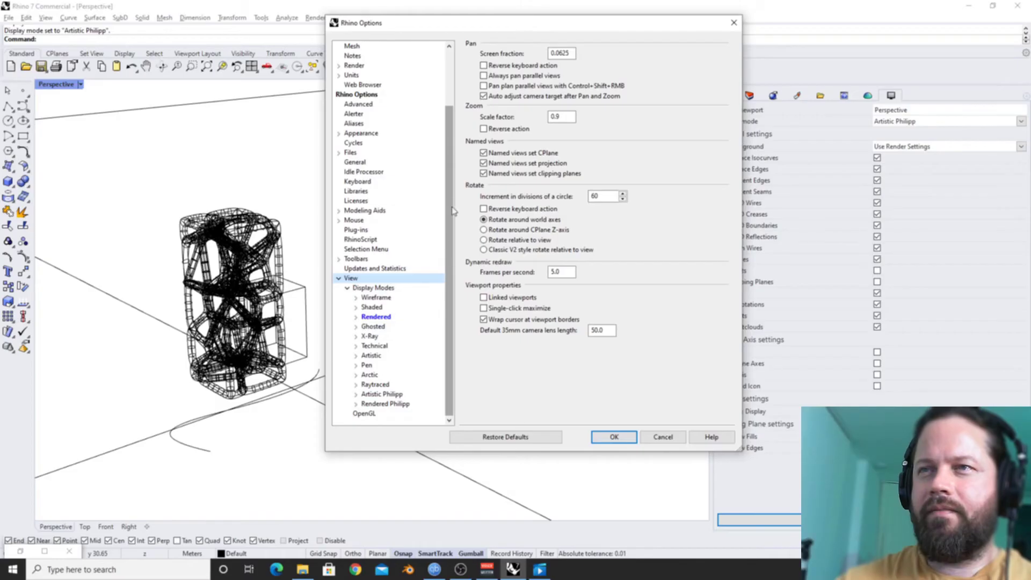
Switch the Perspective viewport to Raytraced mode and inspect the panel, lattice tower, box and ellipsoid from several angles.
click(353, 140)
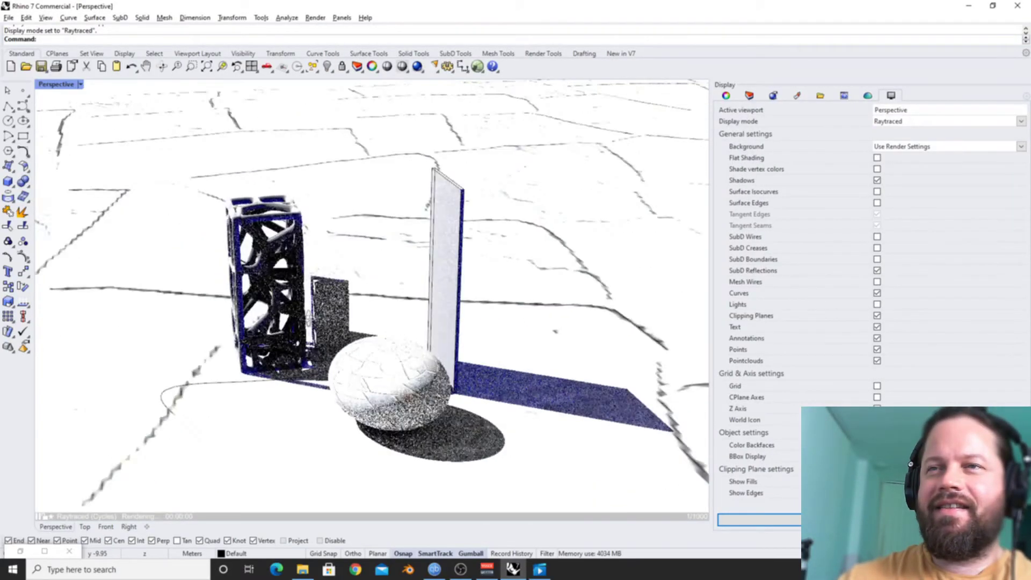
right_drag(309, 318, 424, 252)
scroll(453, 271, down, 4)
click(408, 569)
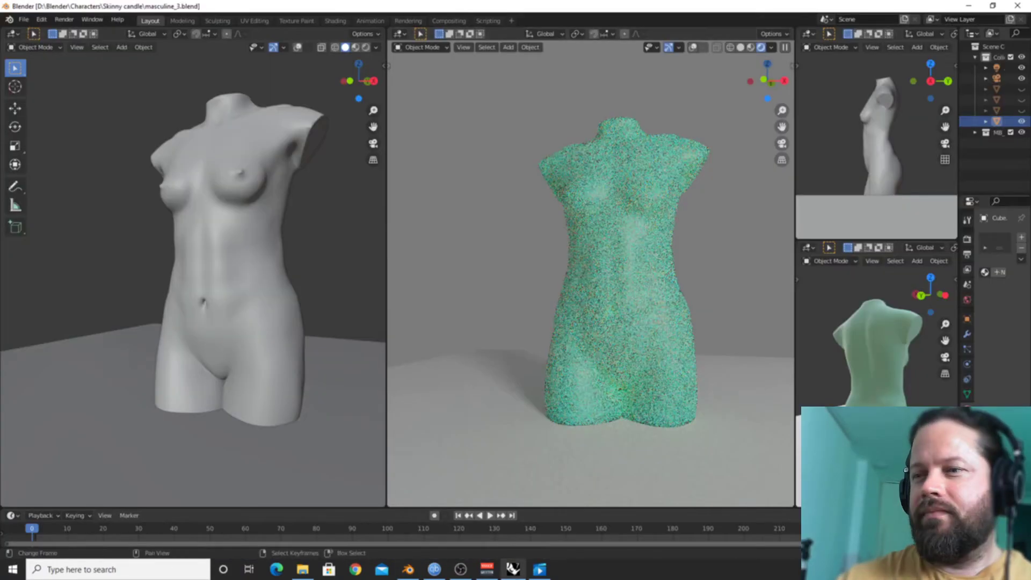
click(514, 570)
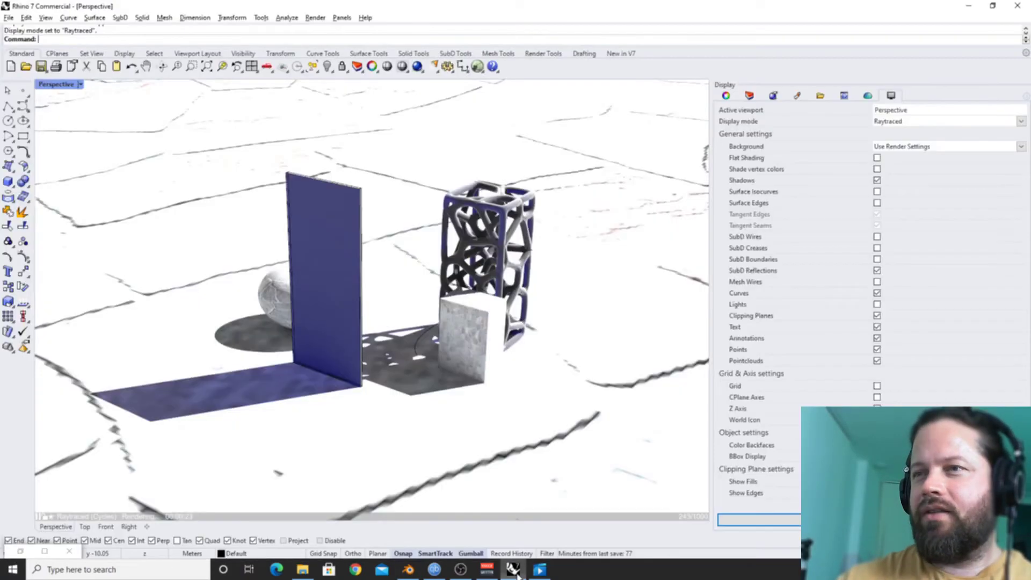
scroll(463, 325, up, 3)
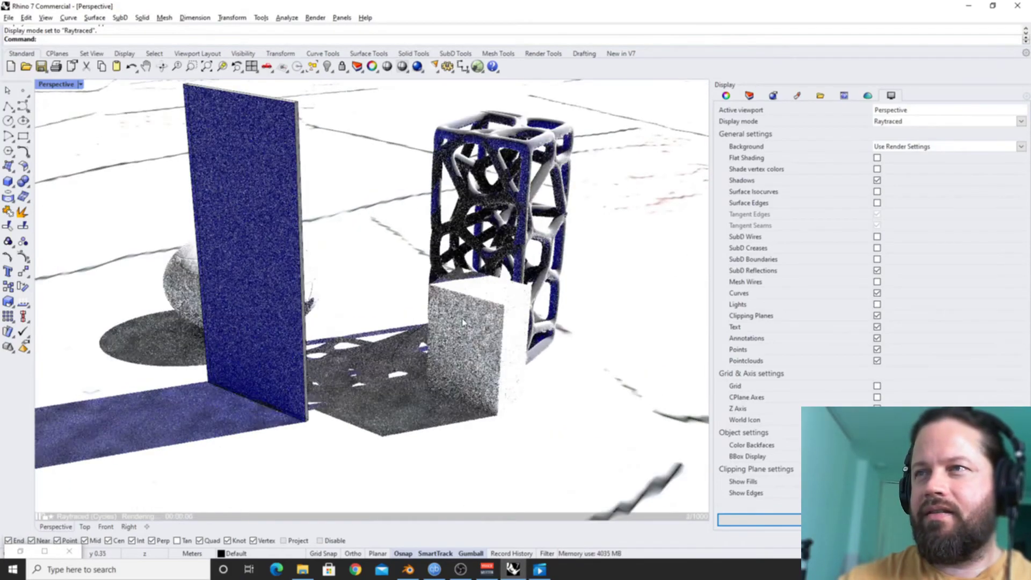
scroll(463, 324, down, 2)
scroll(511, 288, down, 4)
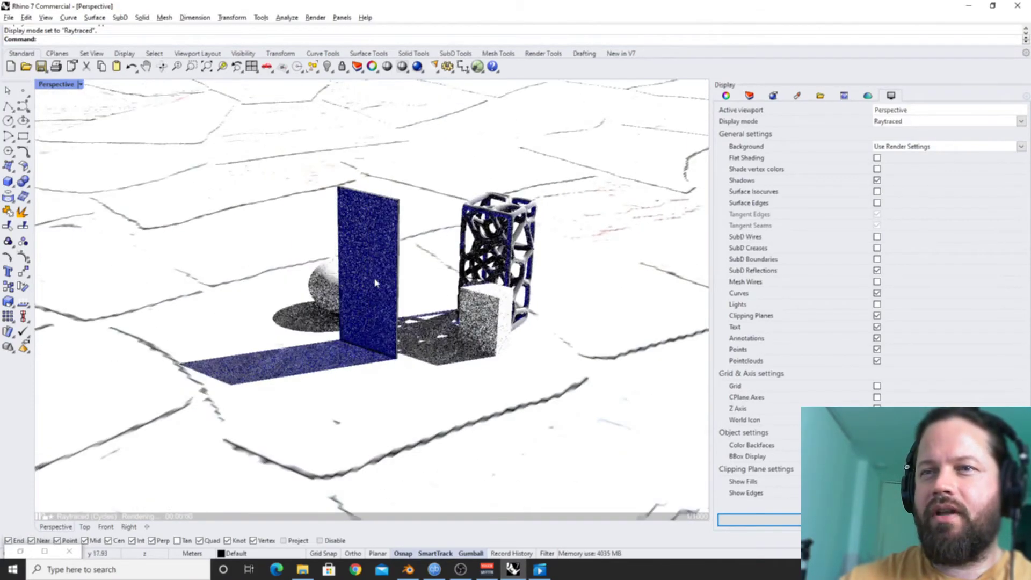
scroll(374, 274, up, 4)
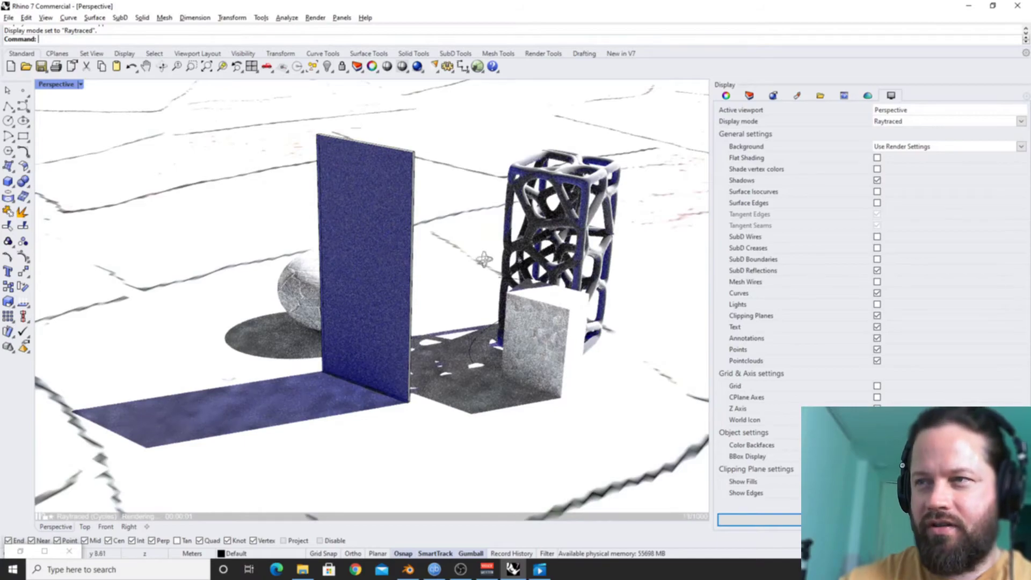
right_drag(484, 259, 502, 293)
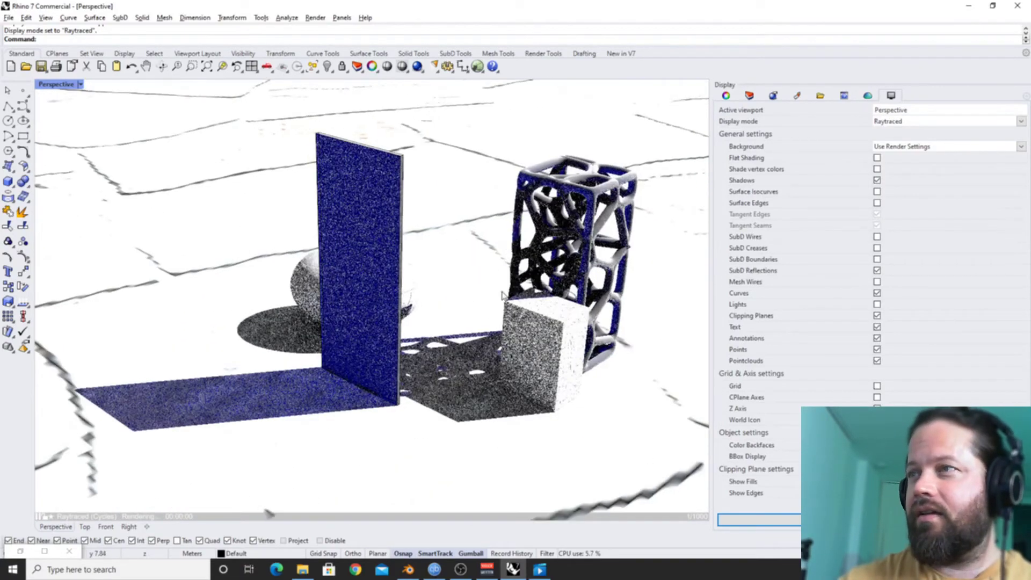
Use the Studio environment as the scene's backdrop environment.
click(867, 95)
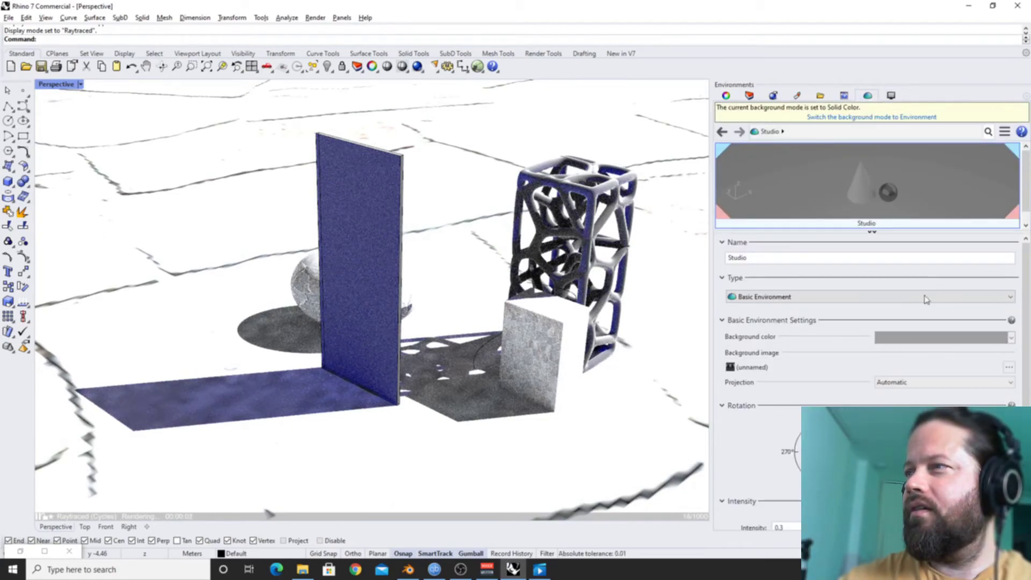
click(1004, 131)
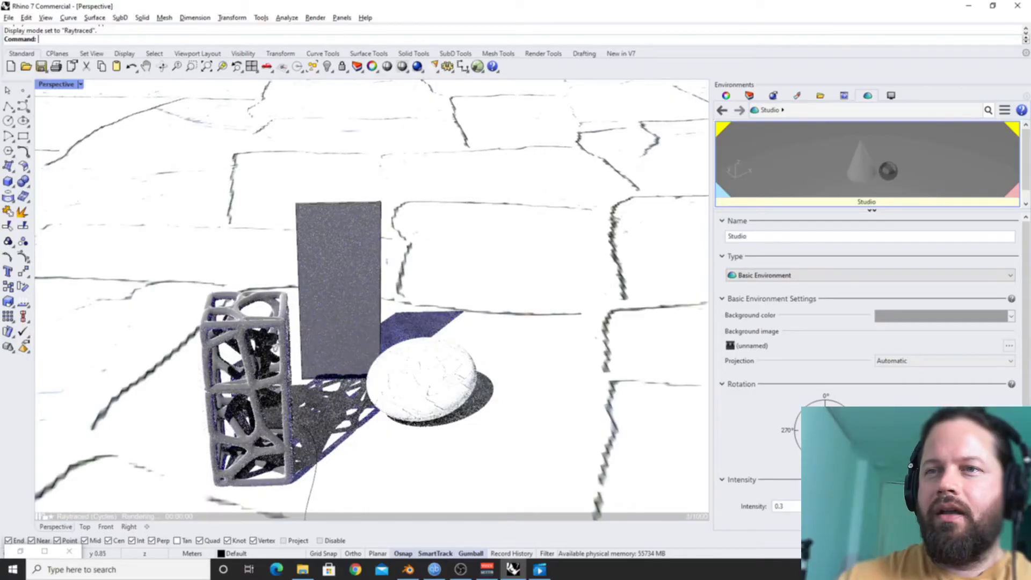
right_drag(225, 129, 184, 123)
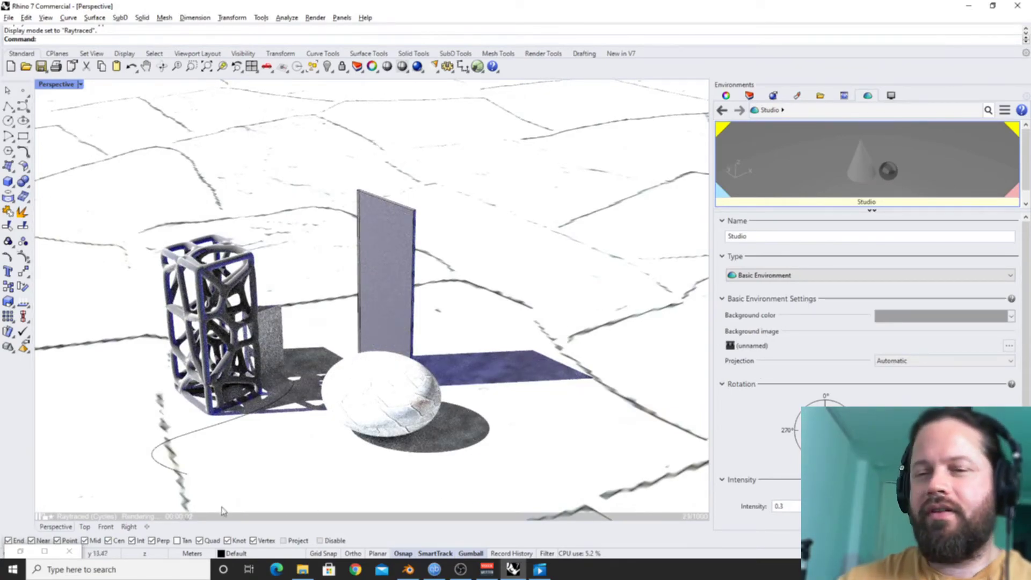
Review the available viewport display modes and examine the raytraced panel and lattice tower from several sides.
click(54, 84)
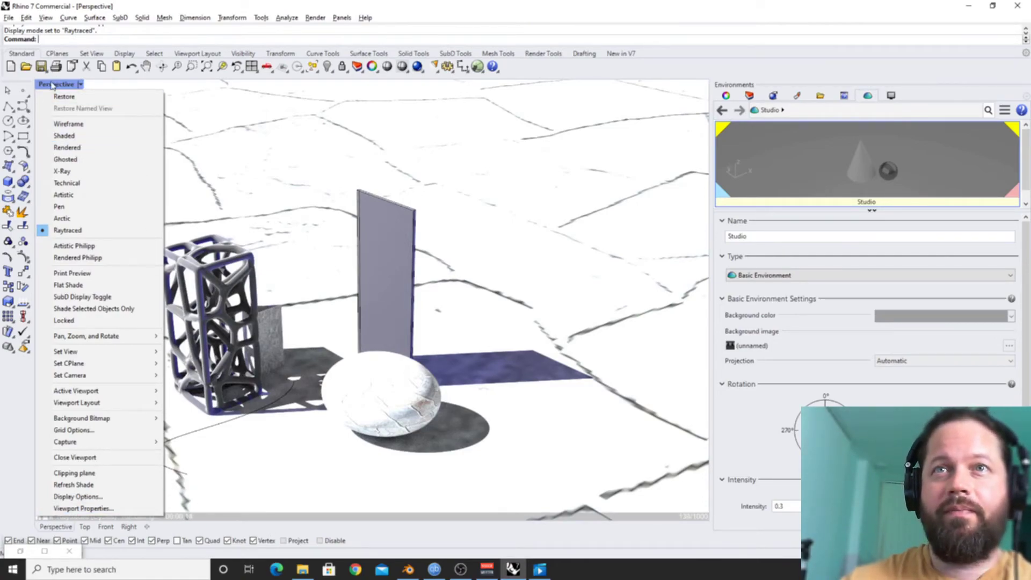
key(Escape)
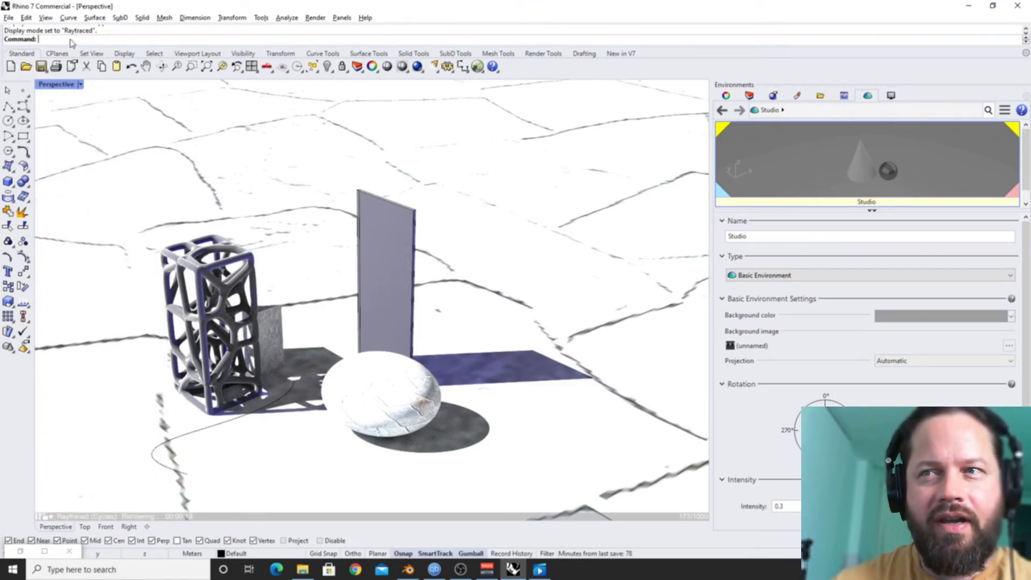
click(384, 207)
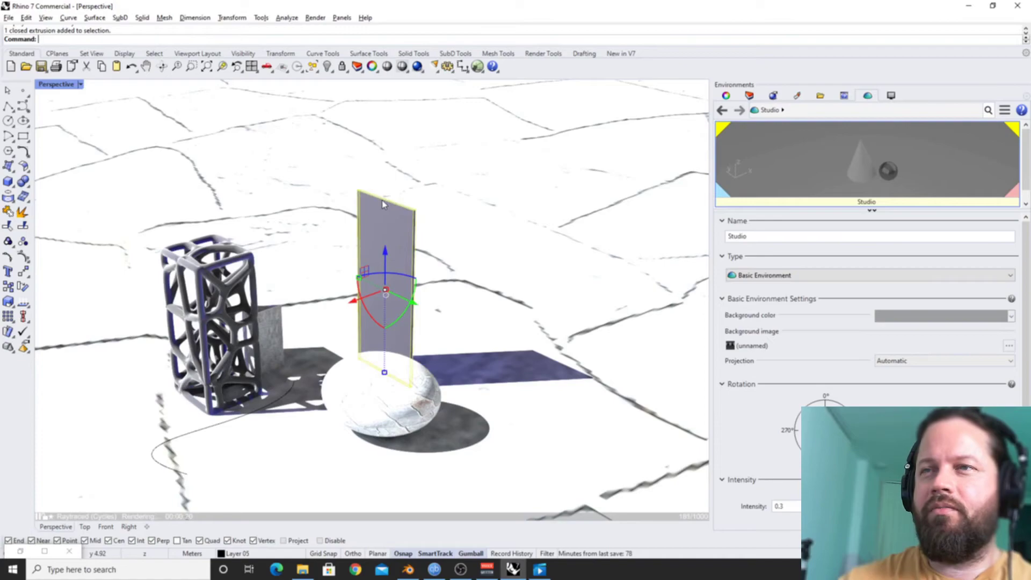
click(409, 236)
scroll(414, 236, up, 6)
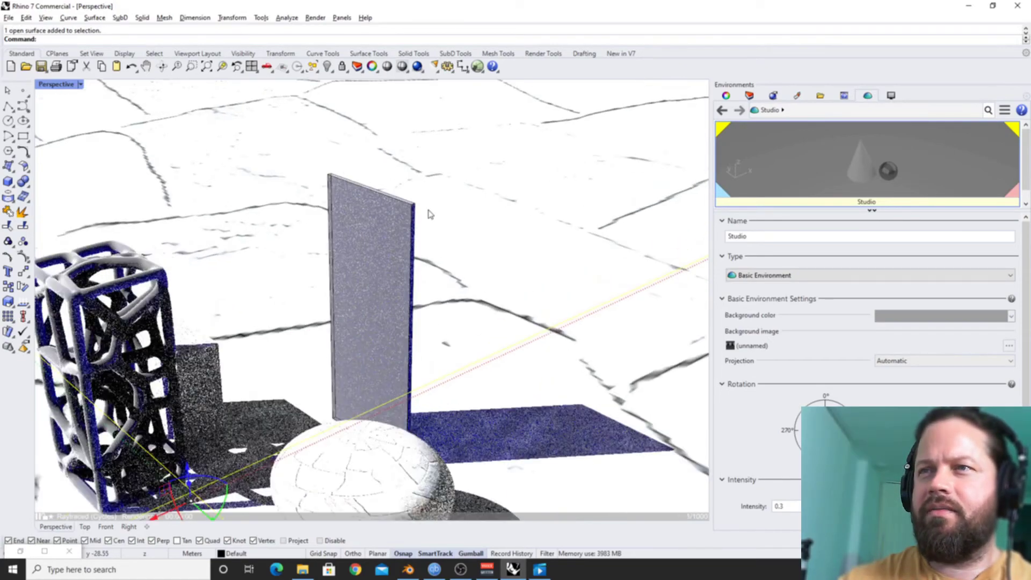
right_drag(377, 253, 57, 285)
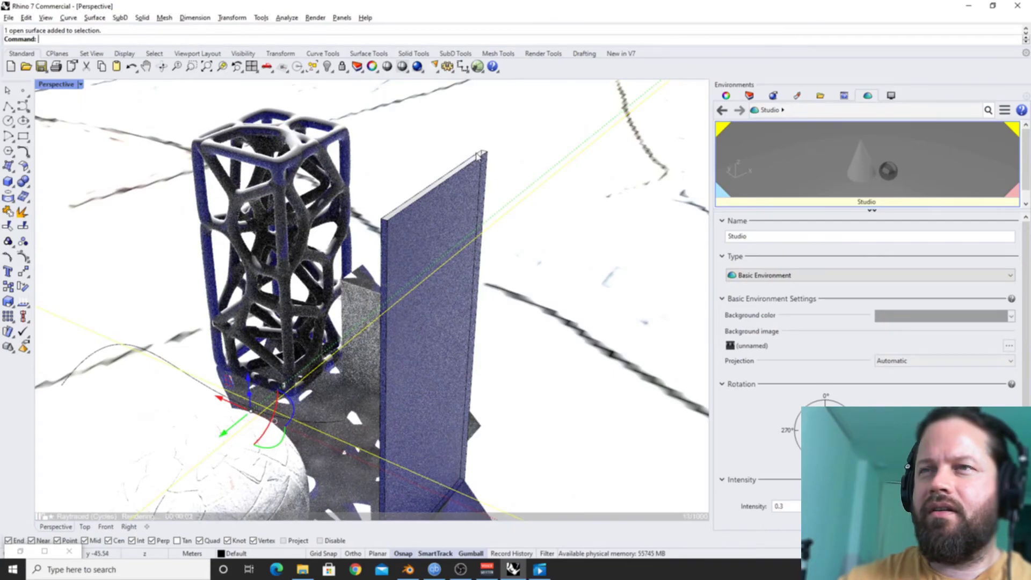
click(479, 156)
right_drag(353, 244, 456, 223)
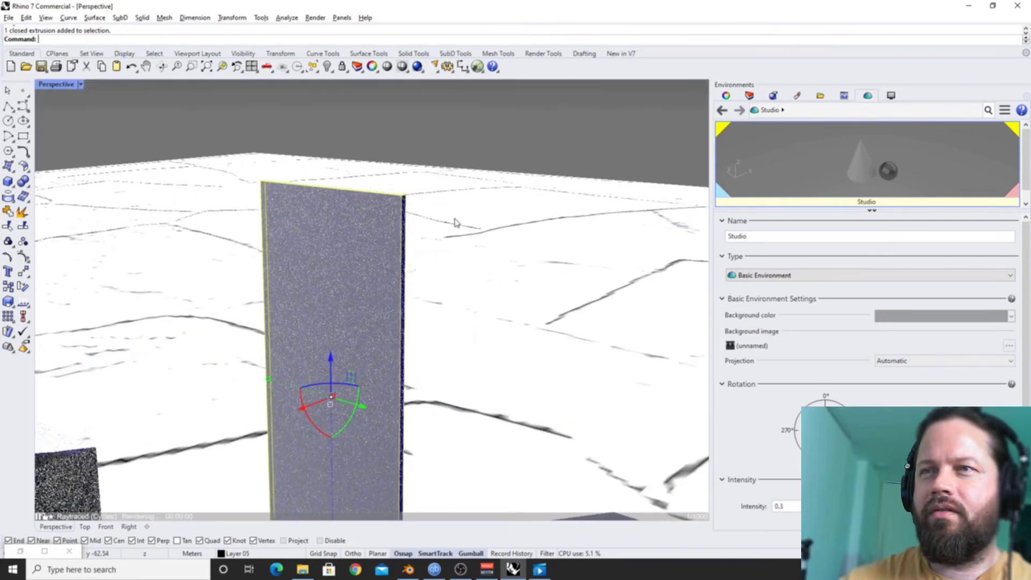
scroll(451, 226, down, 7)
right_drag(377, 351, 359, 372)
scroll(192, 272, up, 5)
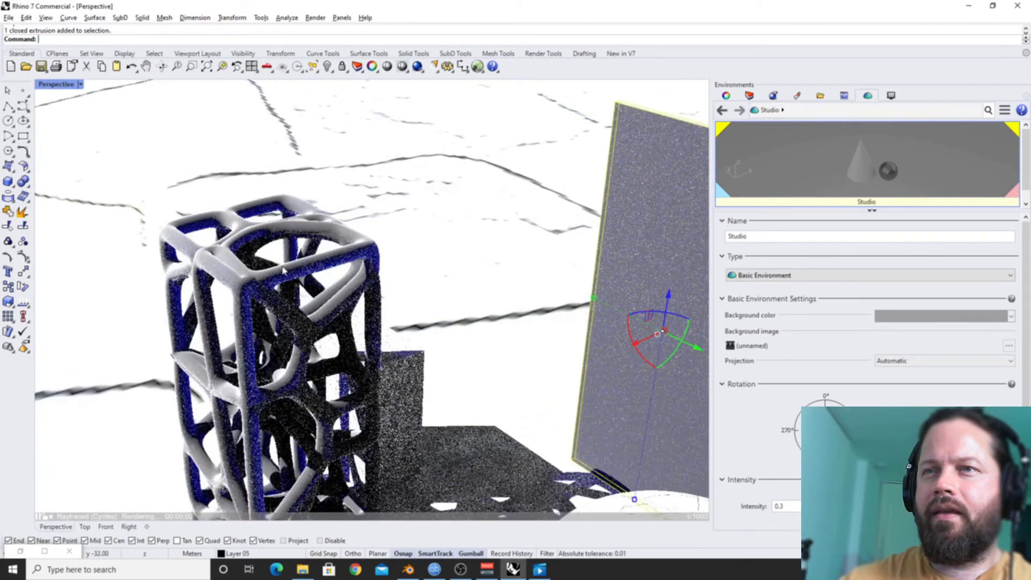
scroll(334, 255, down, 5)
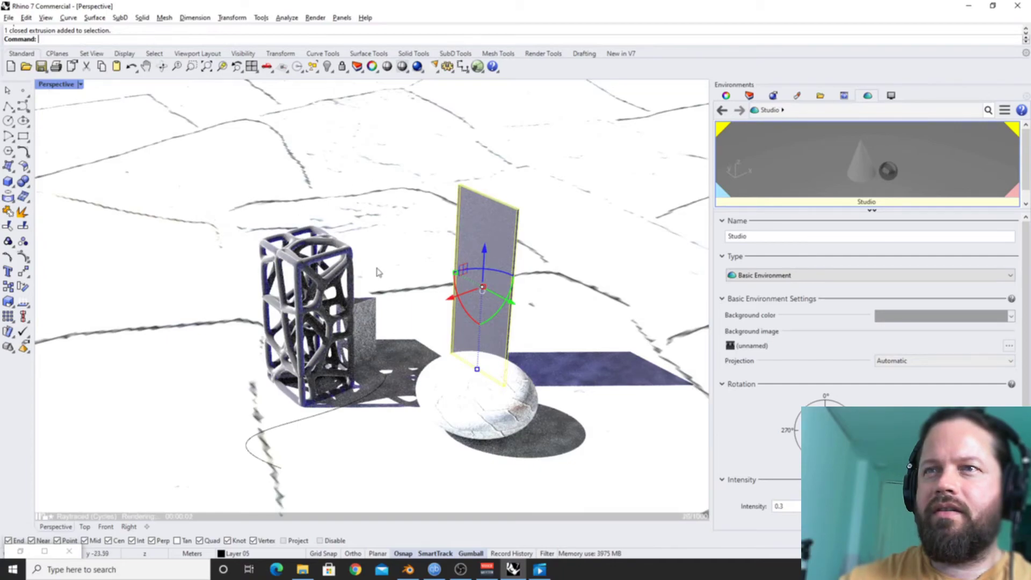
scroll(522, 353, up, 2)
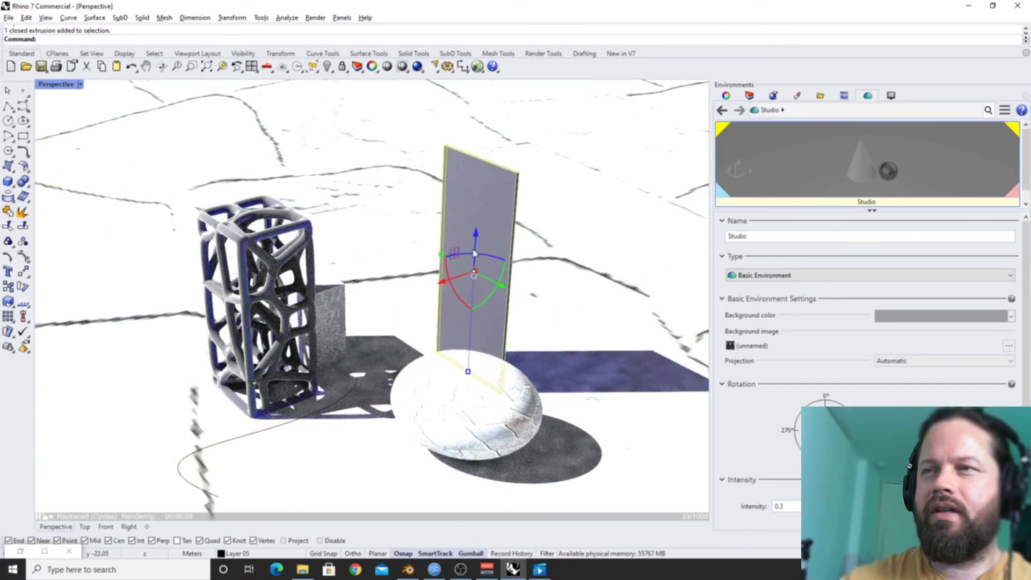
right_drag(474, 254, 176, 316)
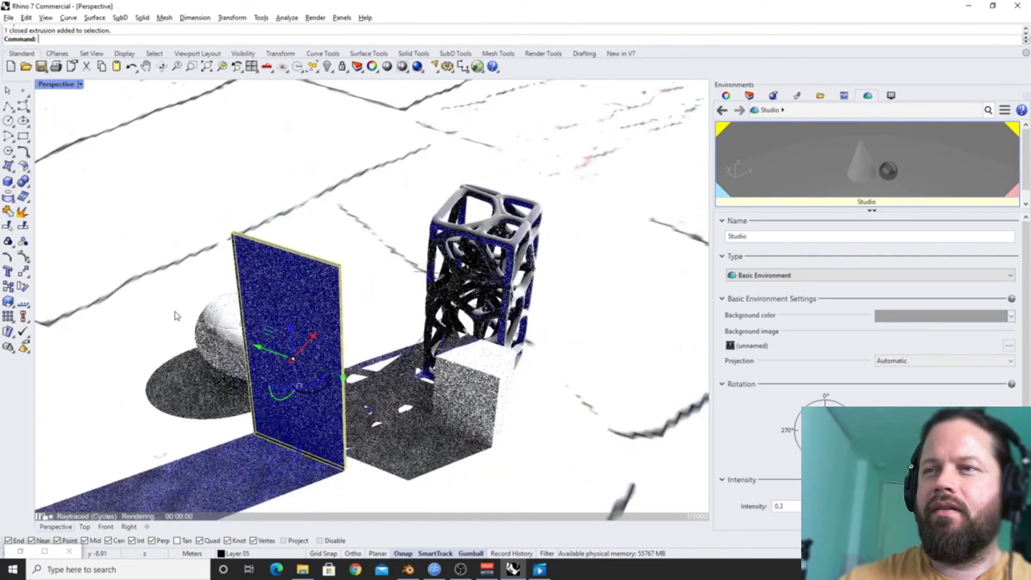
Set the object display mode of the small box beside the lattice tower to Ghosted with SetObjectDisplayMode.
click(464, 408)
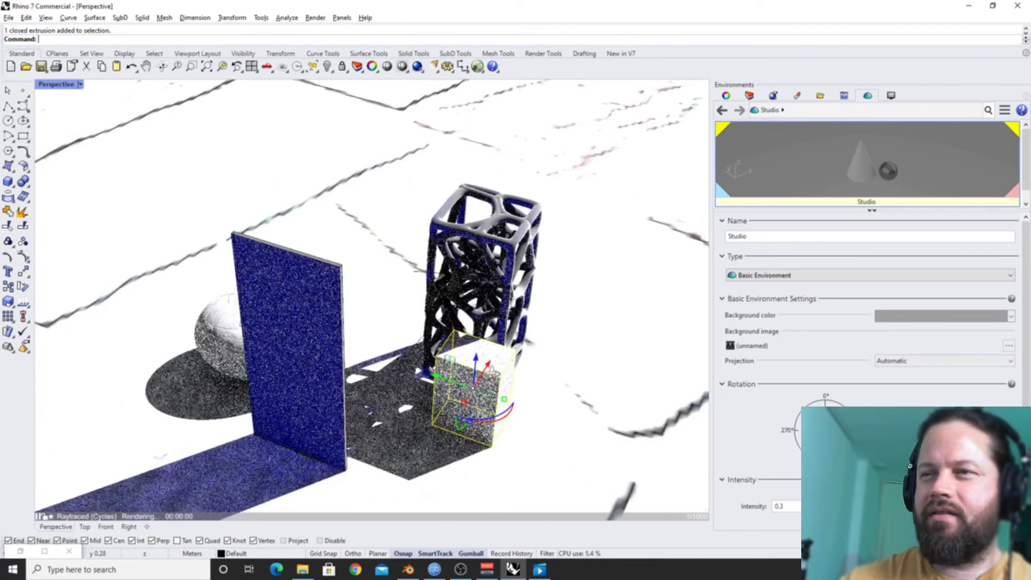
right_drag(492, 370, 664, 387)
scroll(393, 302, up, 2)
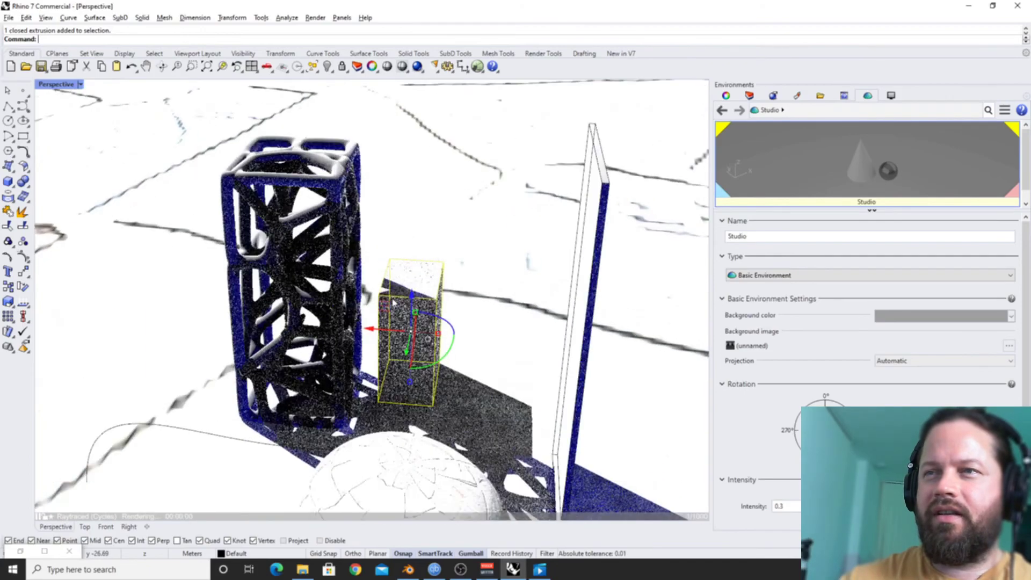
scroll(395, 304, up, 5)
text(O)
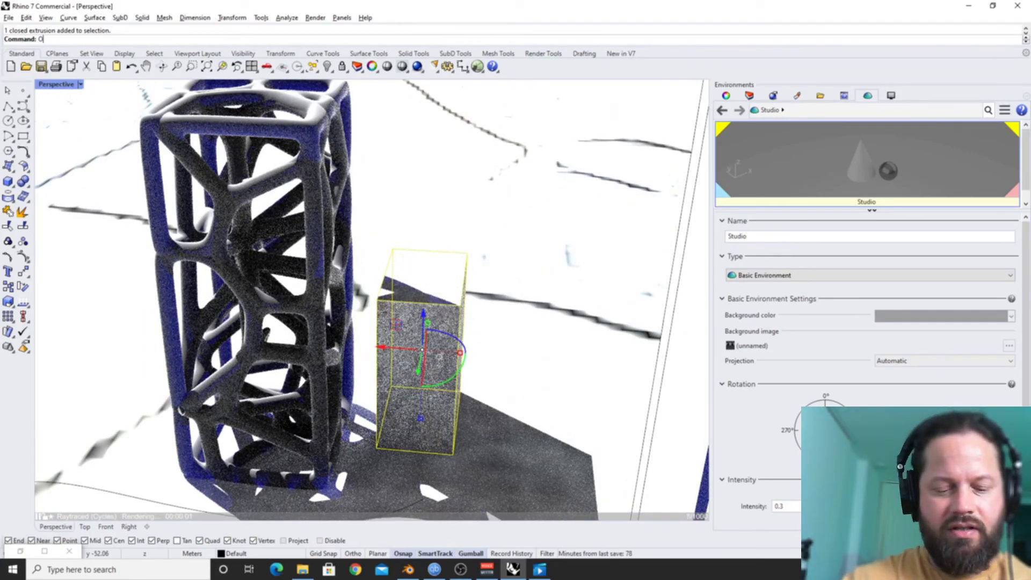
text(b)
key(BackSpace)
key(BackSpace)
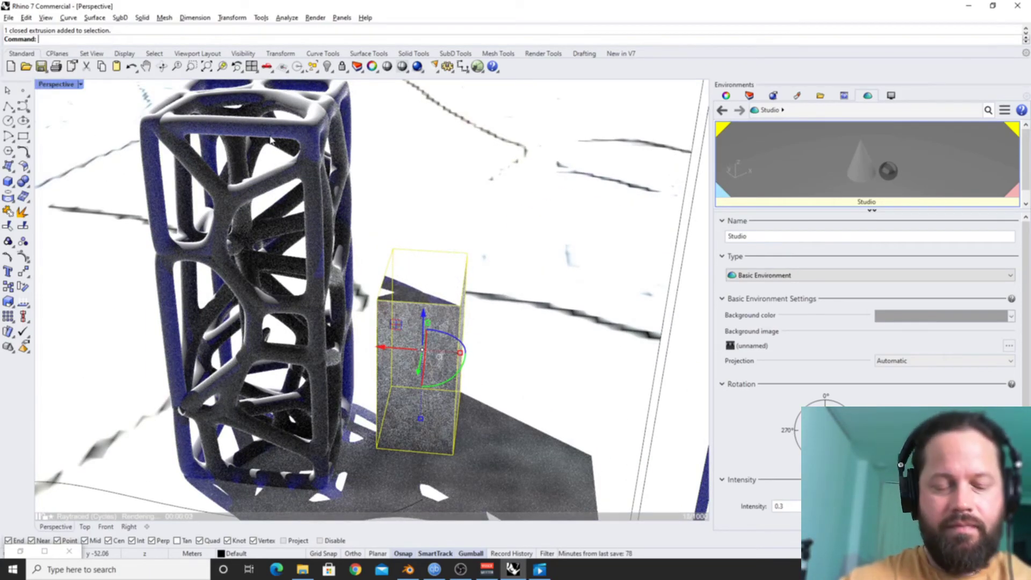
text(SetObjectDisplayMode)
key(Return)
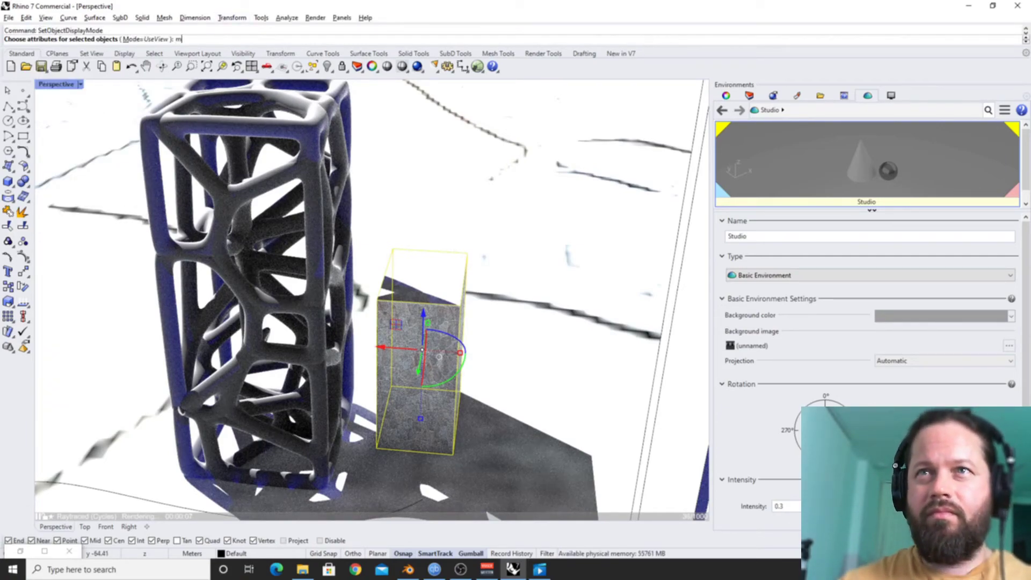
text(m)
key(Return)
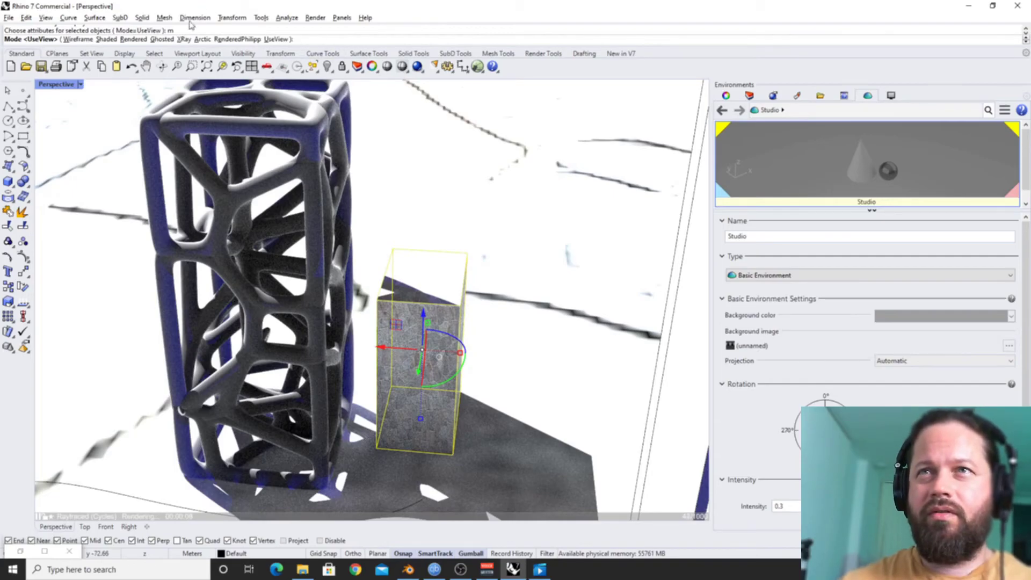
click(161, 39)
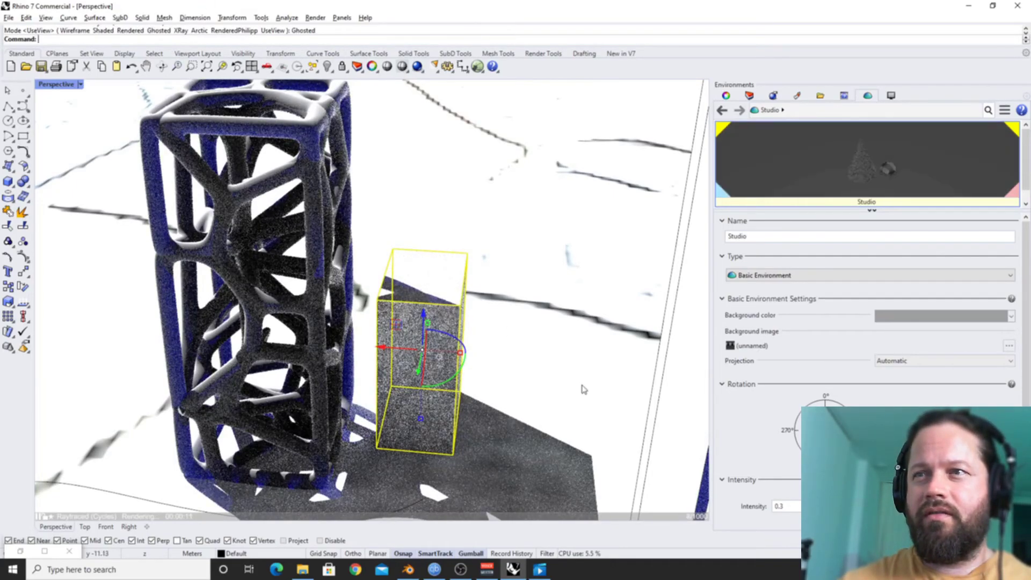
right_drag(583, 388, 467, 409)
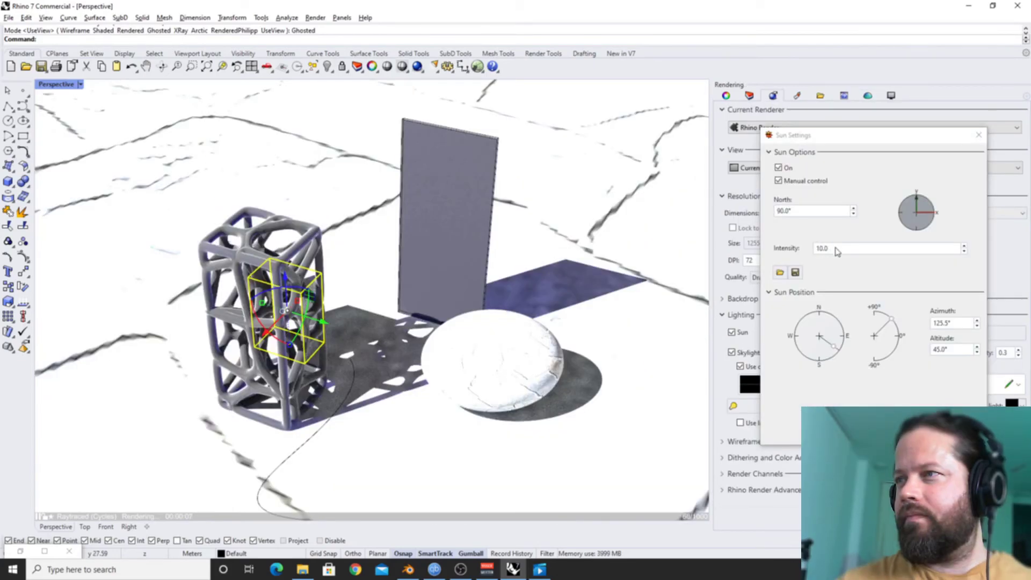
Set the sun's intensity to 1.0 in the sun settings.
double_click(835, 250)
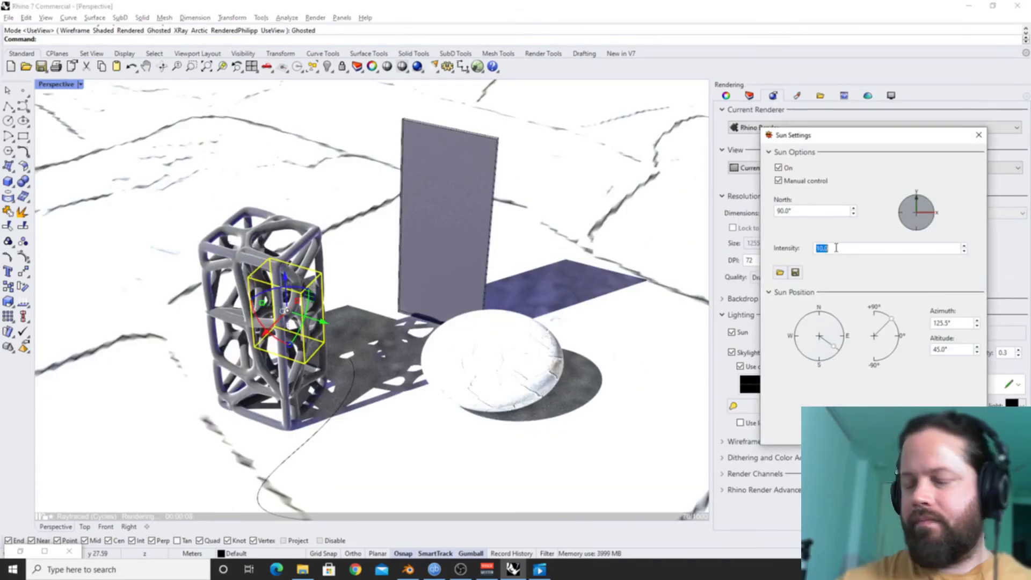
text(1.0)
key(Return)
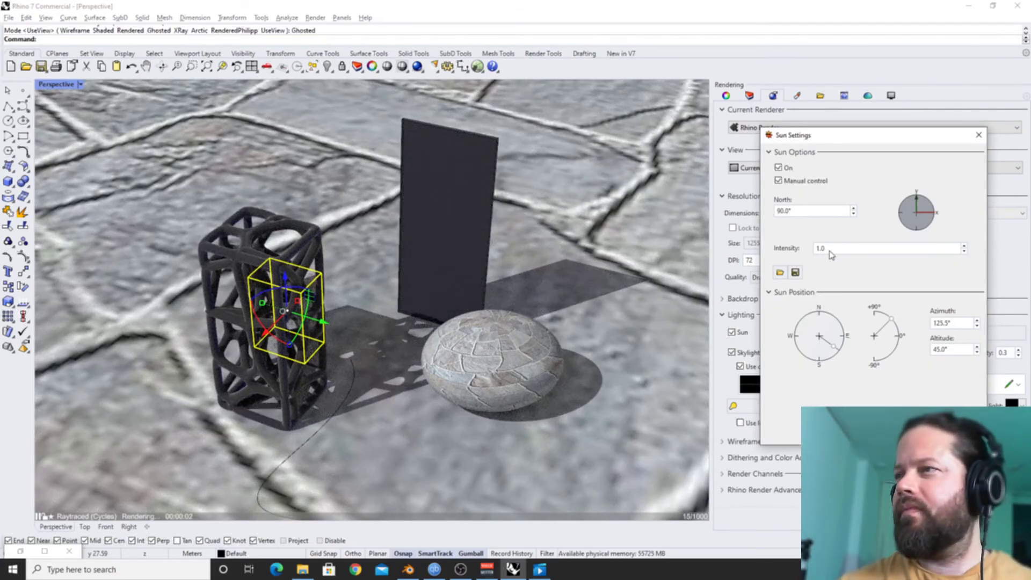
Set the sun's intensity to 0.25 in the sun settings.
text(0.2)
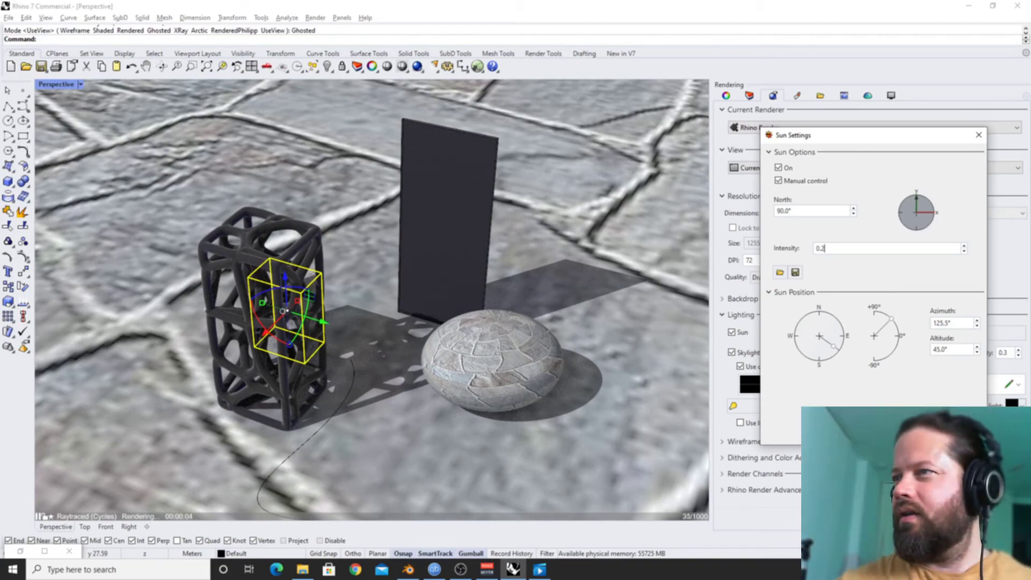
text(5)
key(Return)
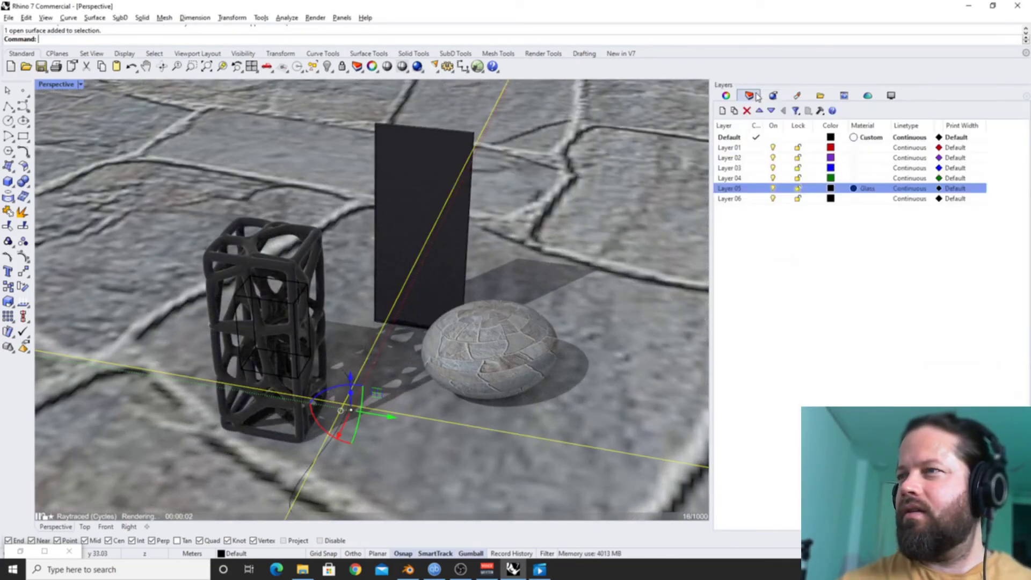
Assign the selected ground surface to Layer 03.
click(737, 159)
right_click(738, 163)
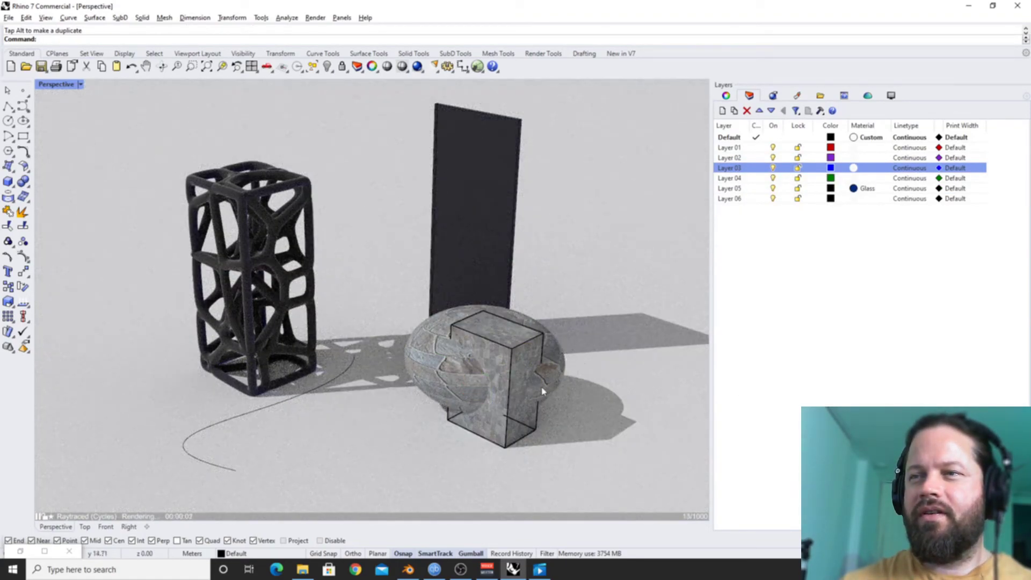
Move the ghosted box out of the stone ellipsoid so it stands in front of it.
click(510, 383)
click(532, 426)
click(509, 430)
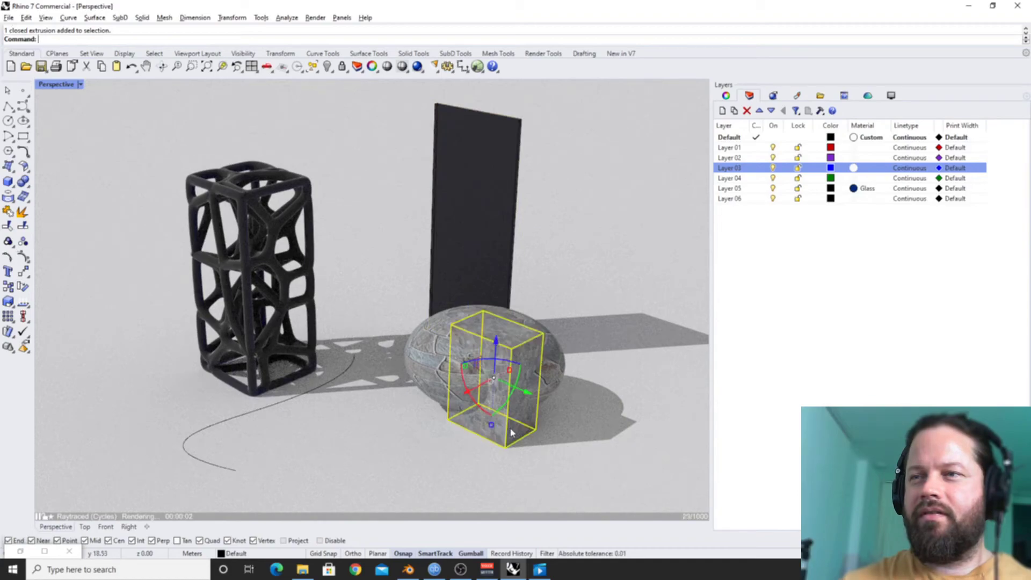
drag(528, 393, 562, 407)
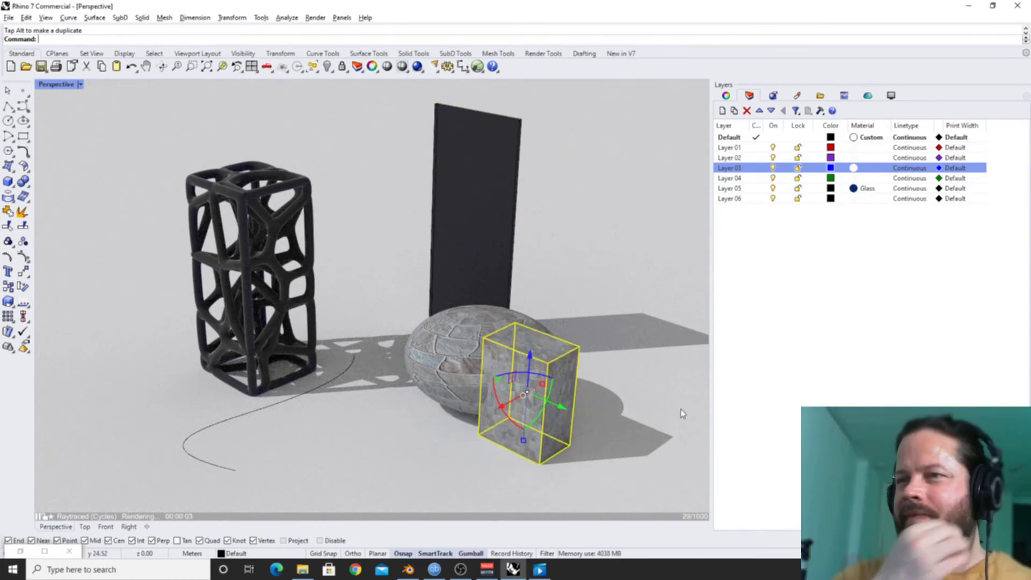
Open the advanced settings of the Raytraced display mode and examine its shadow options.
click(45, 86)
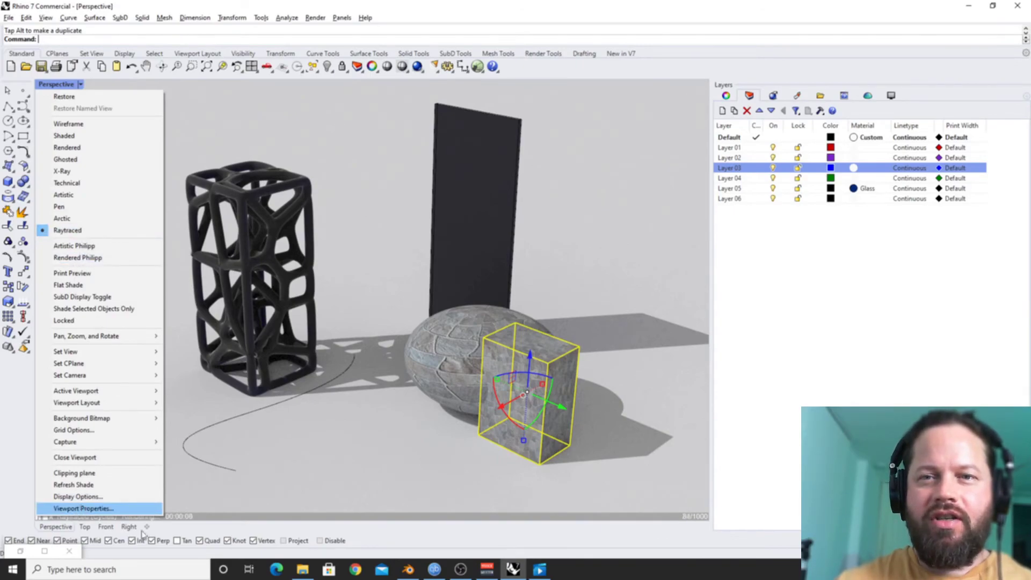
click(83, 508)
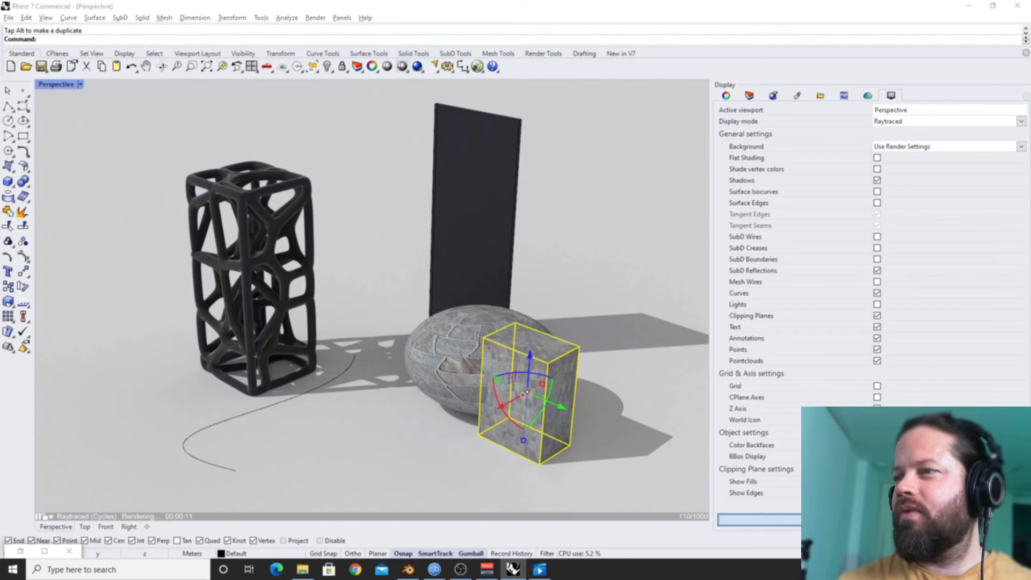
click(759, 520)
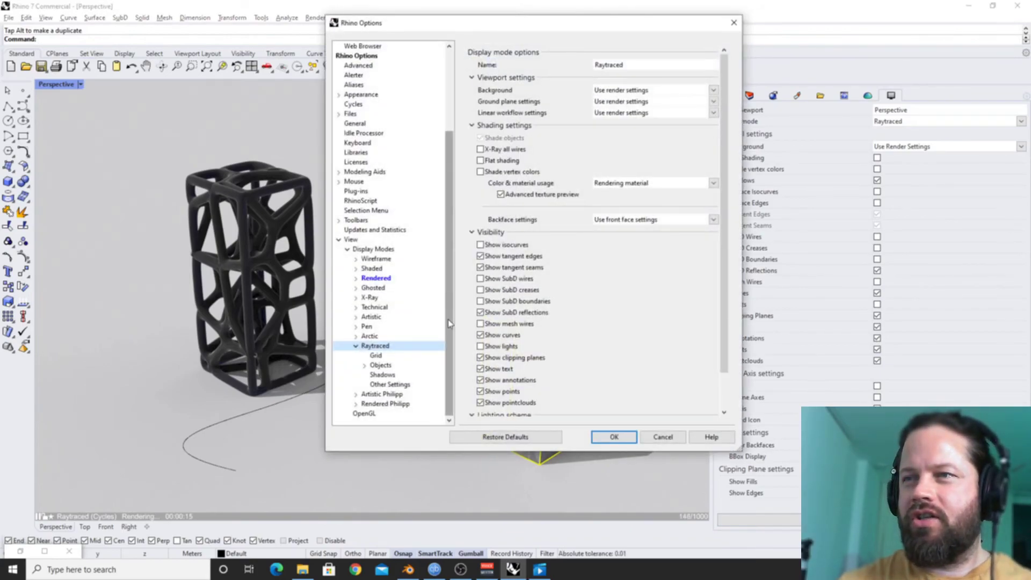
scroll(727, 263, down, 3)
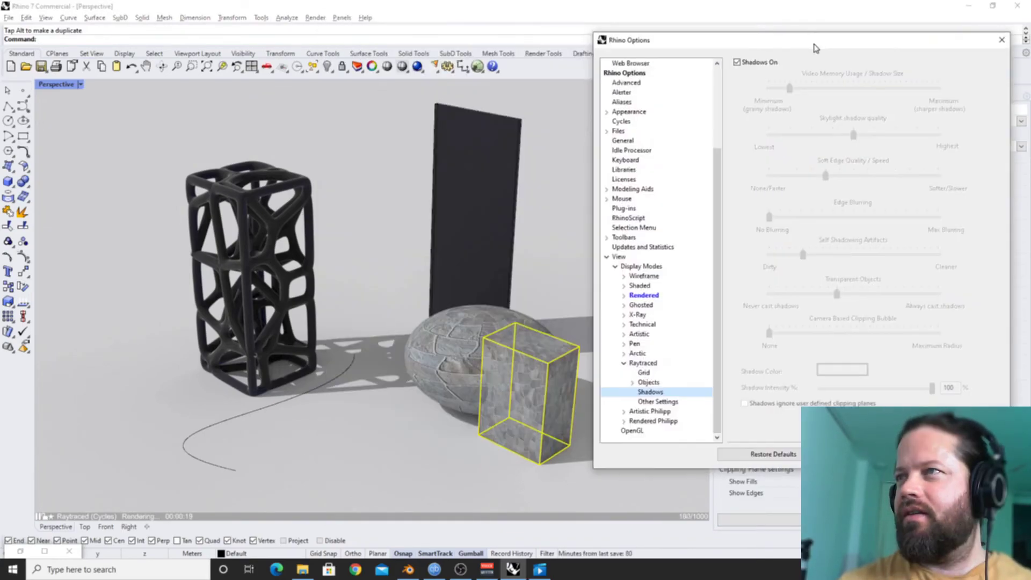
drag(767, 34, 665, 35)
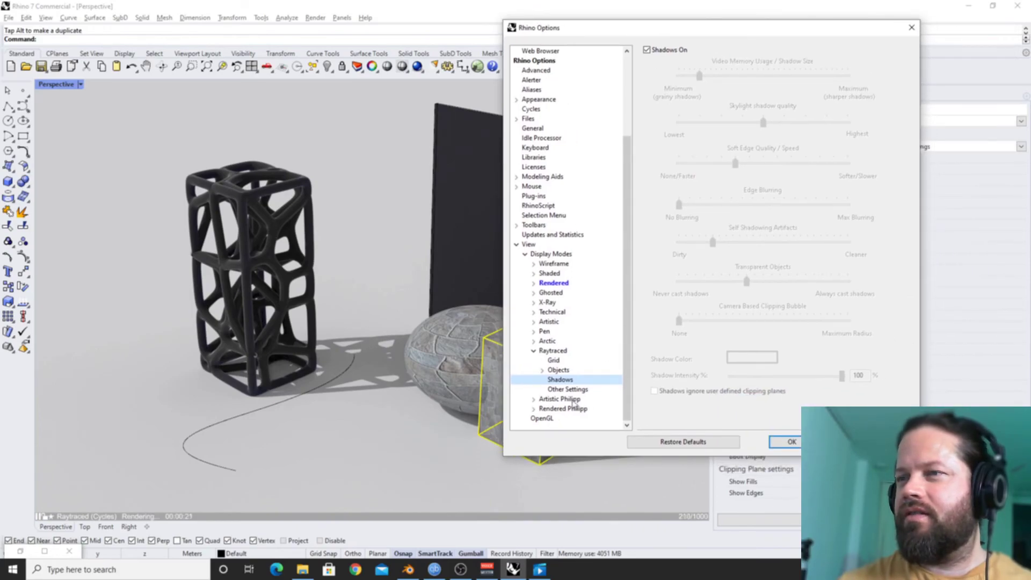
Examine the Raytraced mode's object settings for curves, surfaces, SubD and meshes, and close the options.
click(564, 389)
click(558, 370)
click(553, 379)
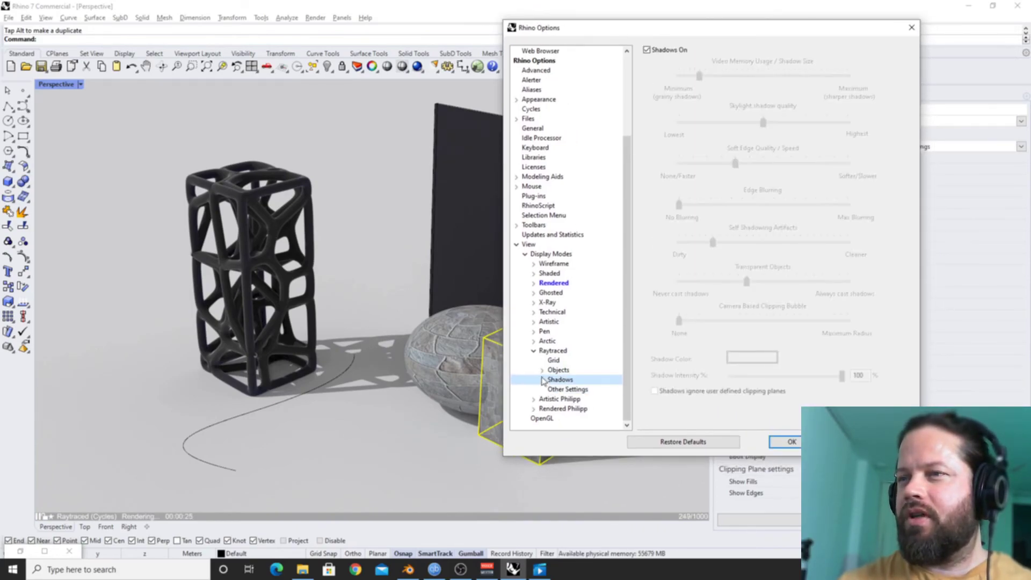
click(542, 370)
click(566, 370)
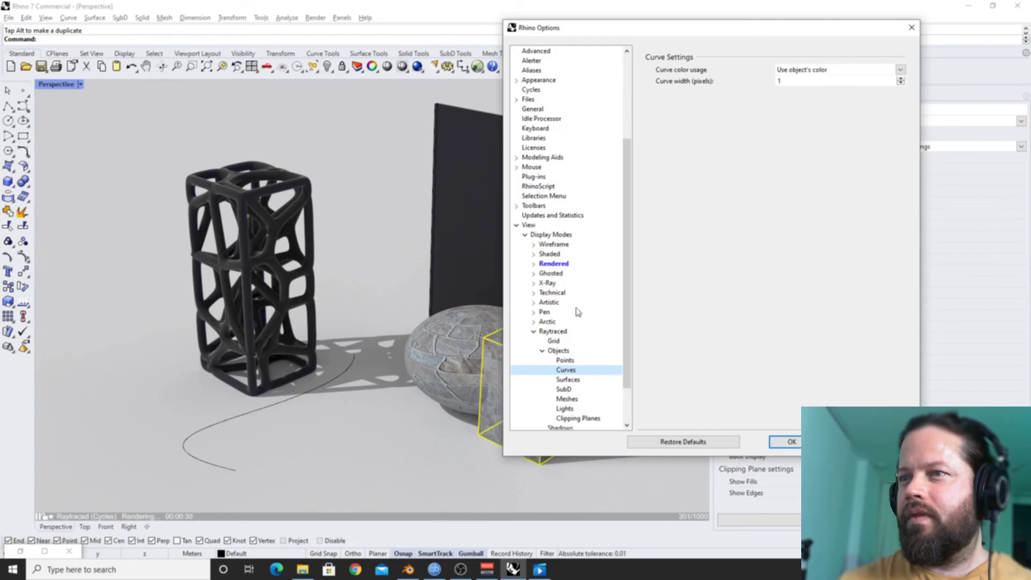
click(568, 379)
click(565, 390)
click(567, 399)
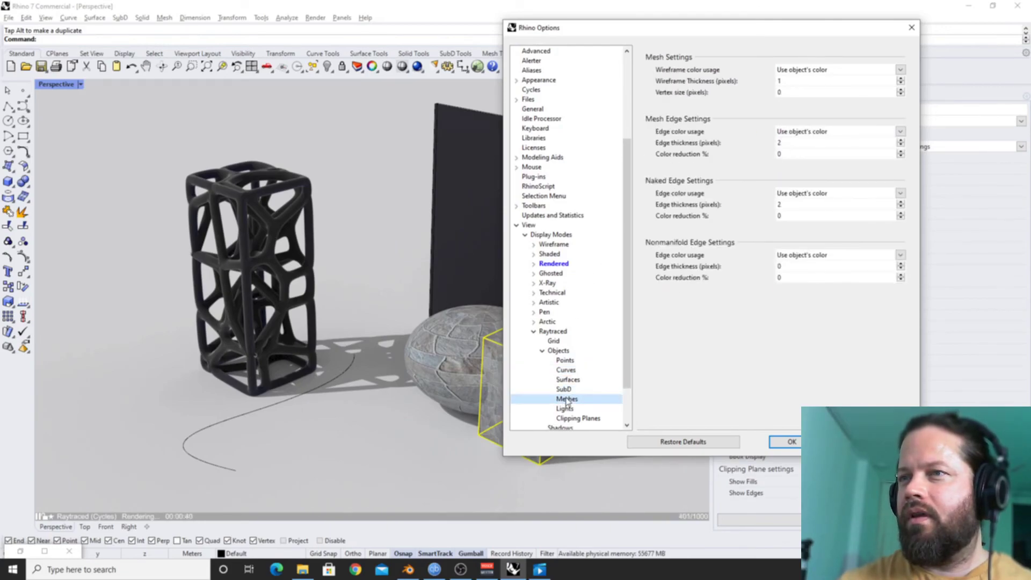
click(774, 443)
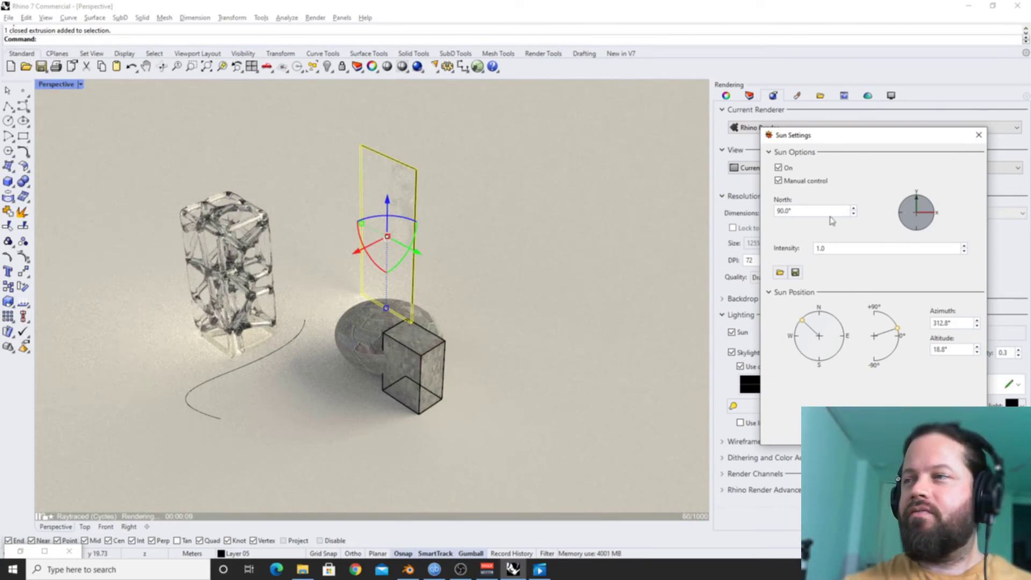
Close the sun settings and examine the raytraced glass tower, panel and stone ellipsoid from several sides.
click(874, 431)
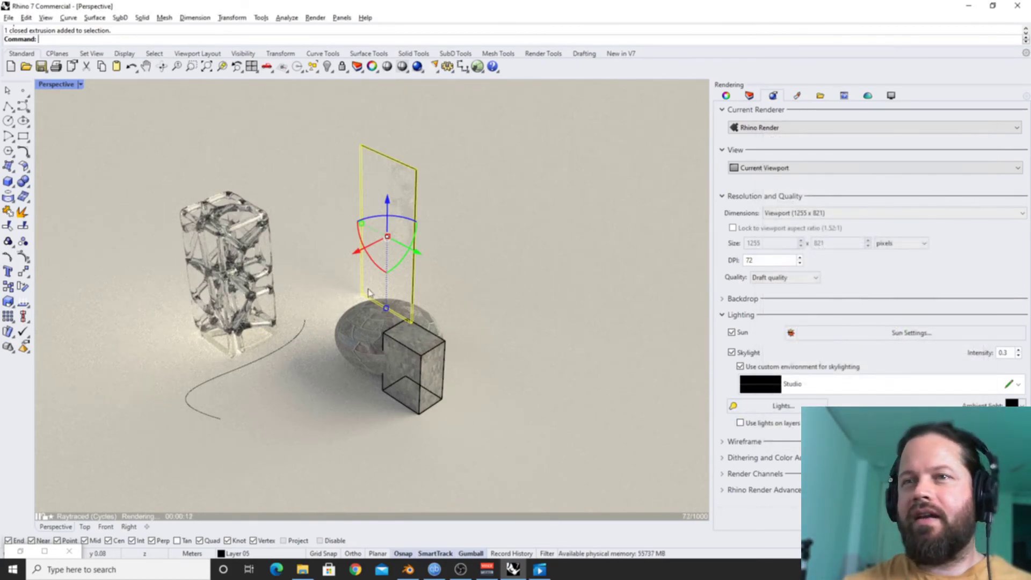
right_drag(357, 274, 307, 227)
scroll(308, 227, up, 2)
scroll(521, 310, down, 2)
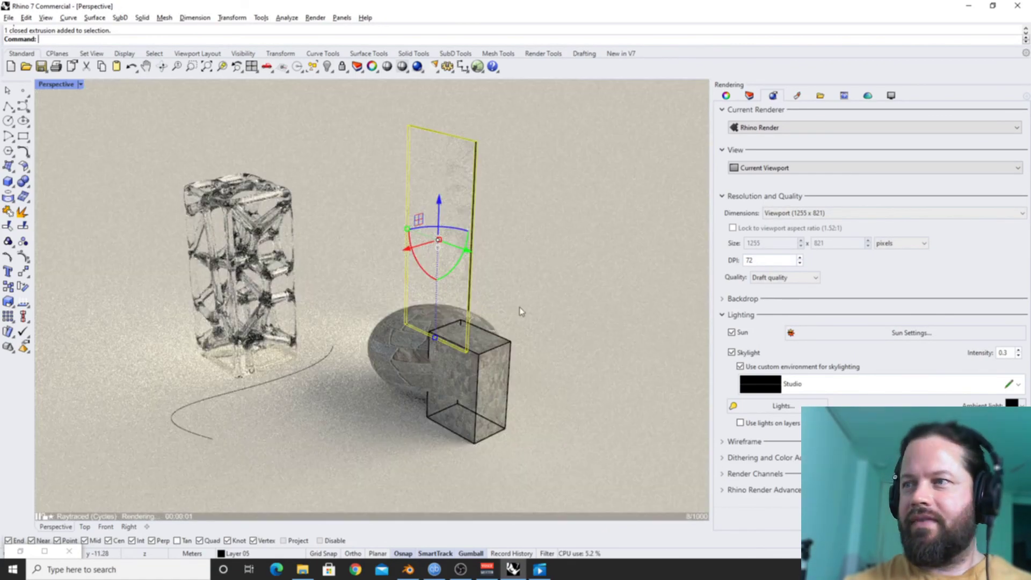
right_drag(521, 309, 297, 278)
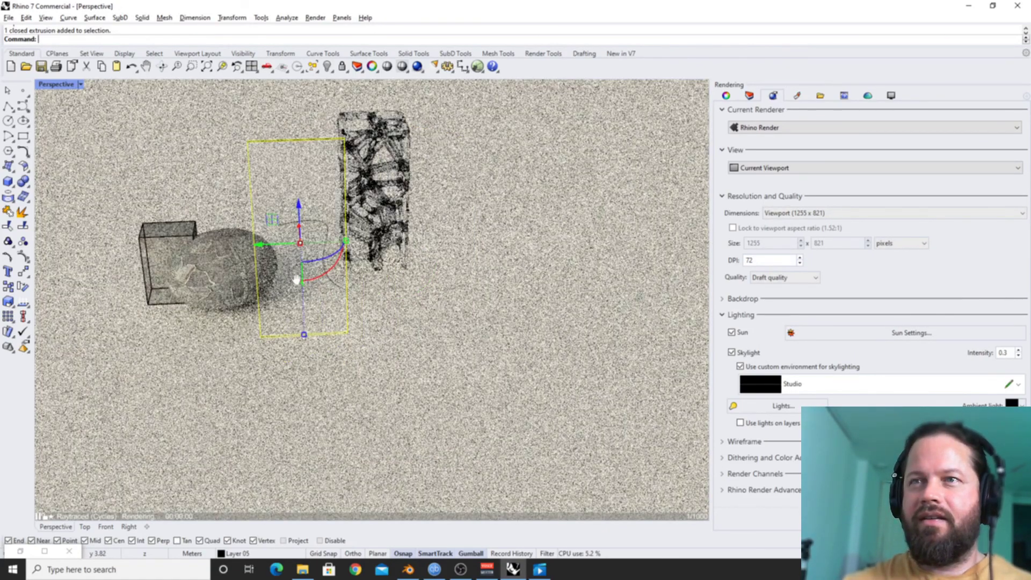
shift+right_drag(383, 311, 408, 322)
scroll(359, 330, up, 5)
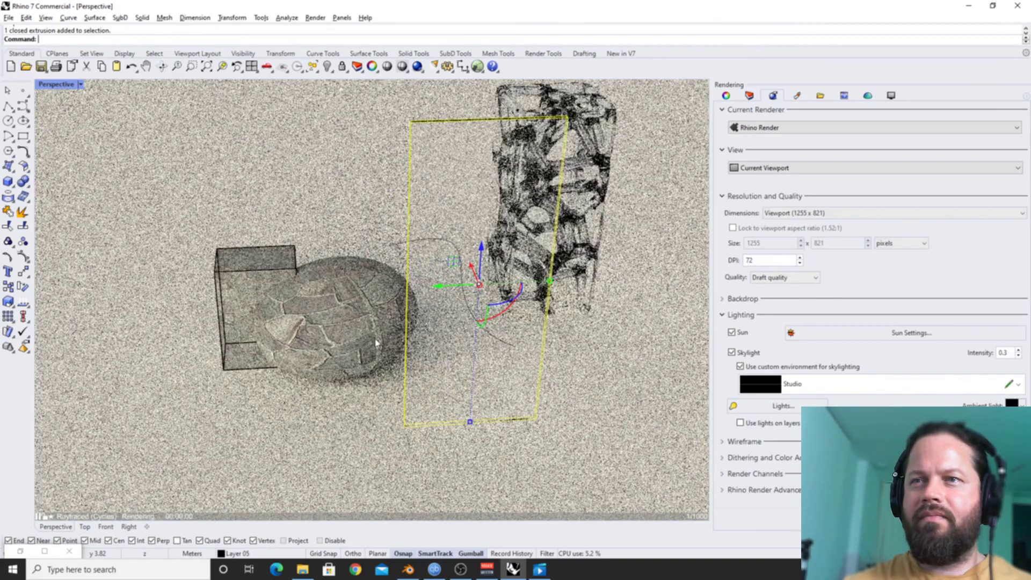
scroll(364, 337, down, 6)
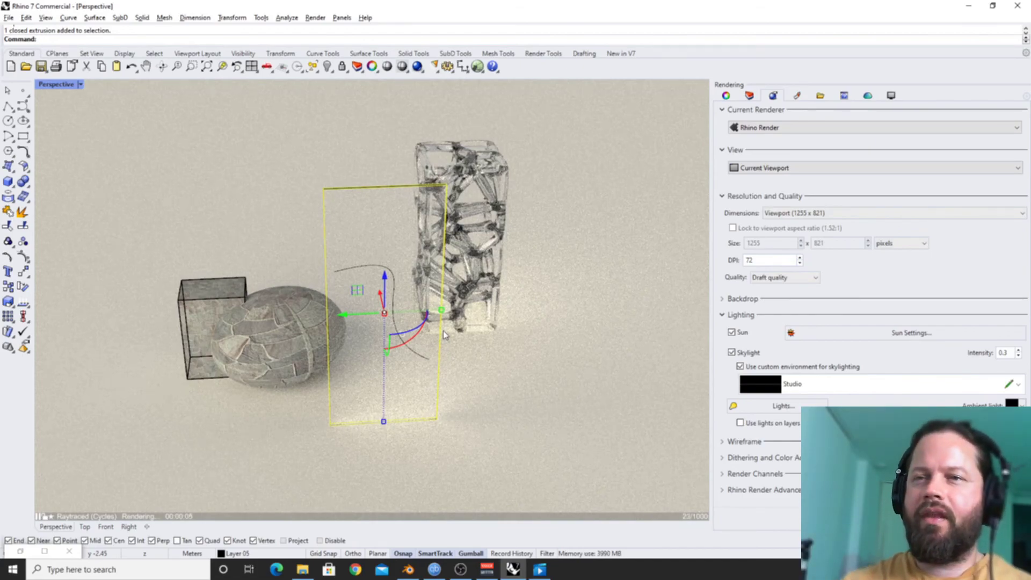
Deselect the glass panel and review the viewport's list of display modes.
click(20, 551)
click(933, 13)
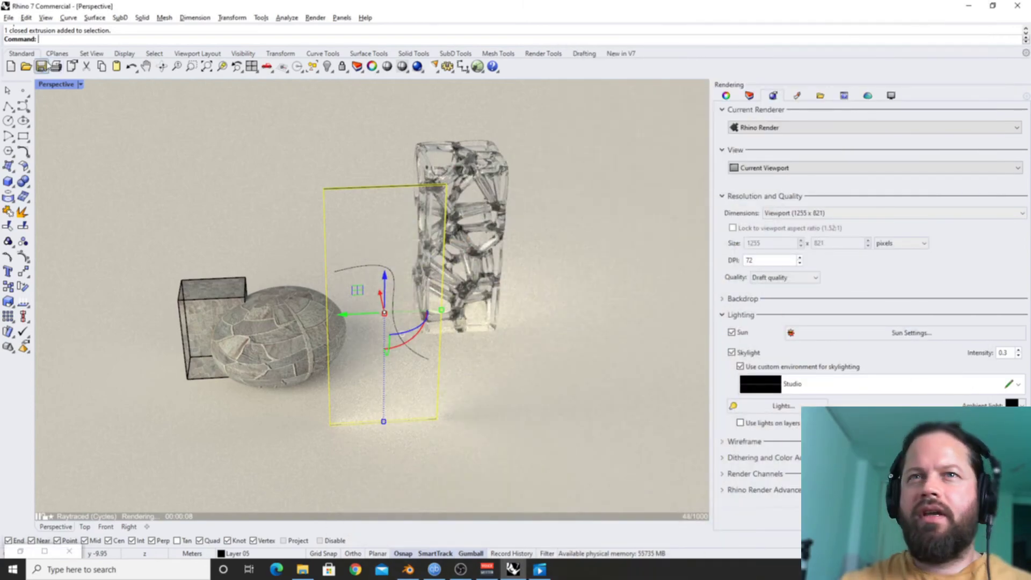
click(64, 86)
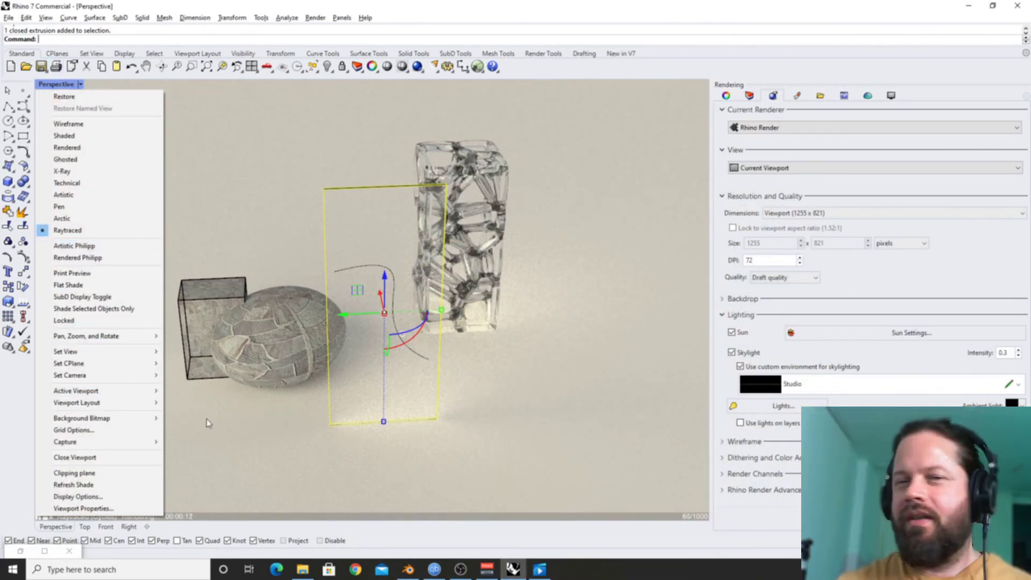
click(496, 289)
key(Escape)
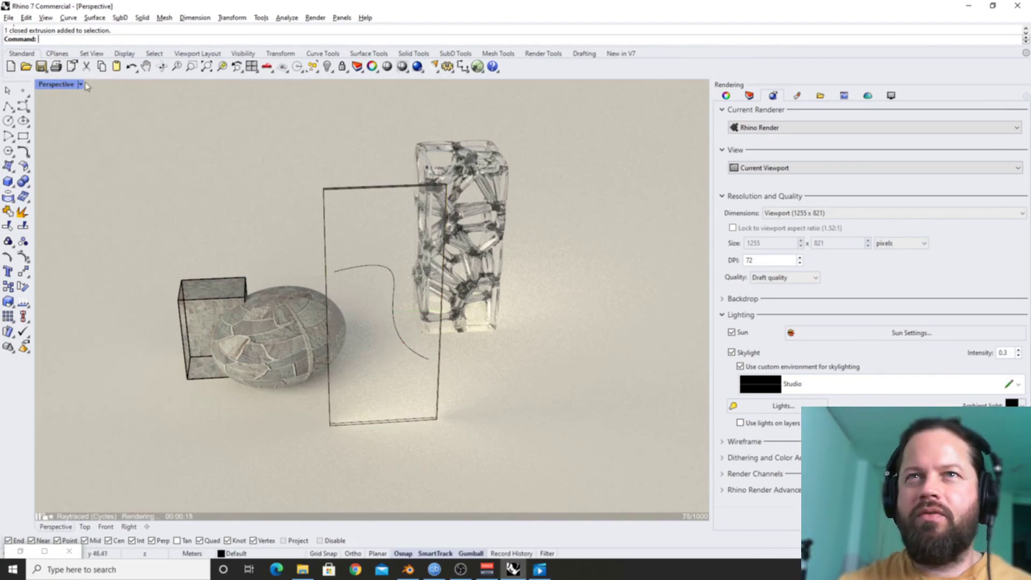
click(56, 85)
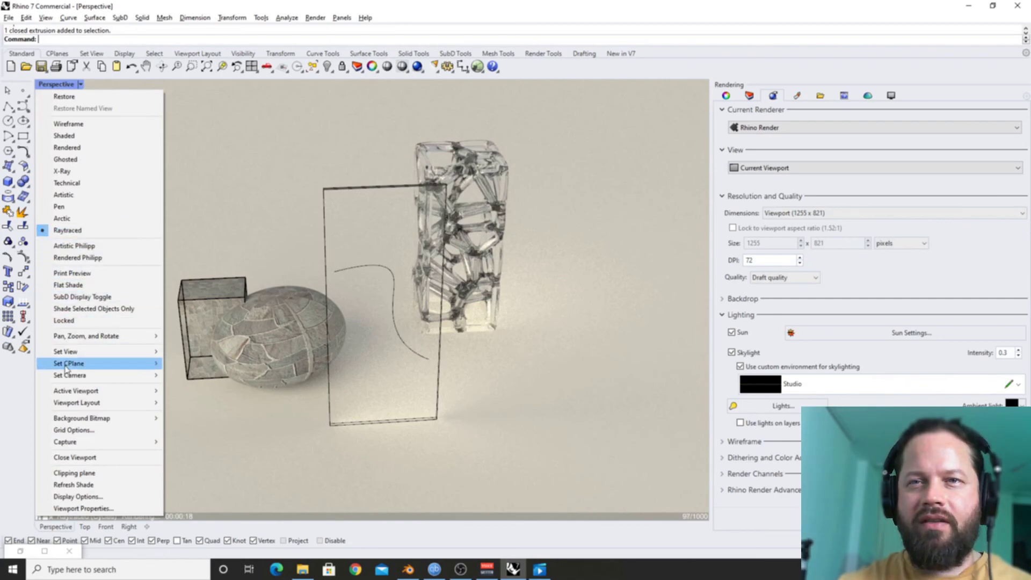
click(701, 247)
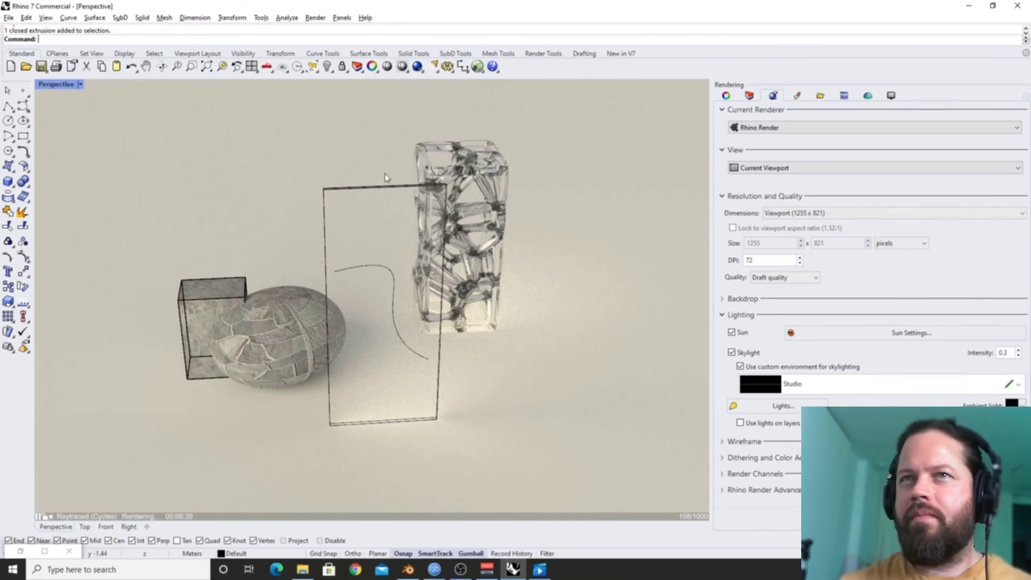
text(Opt)
key(BackSpace)
key(BackSpace)
key(BackSpace)
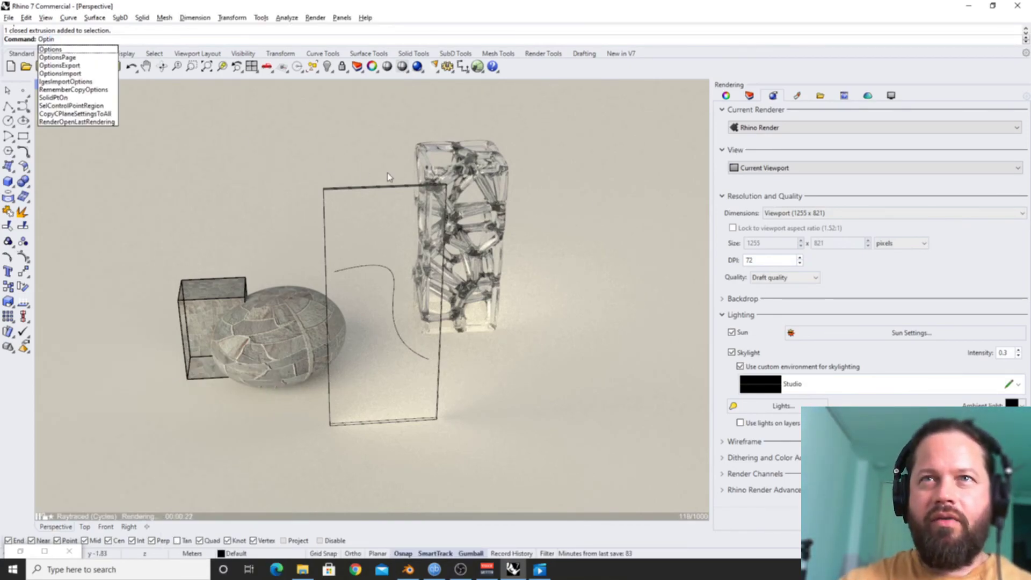
text(Pop)
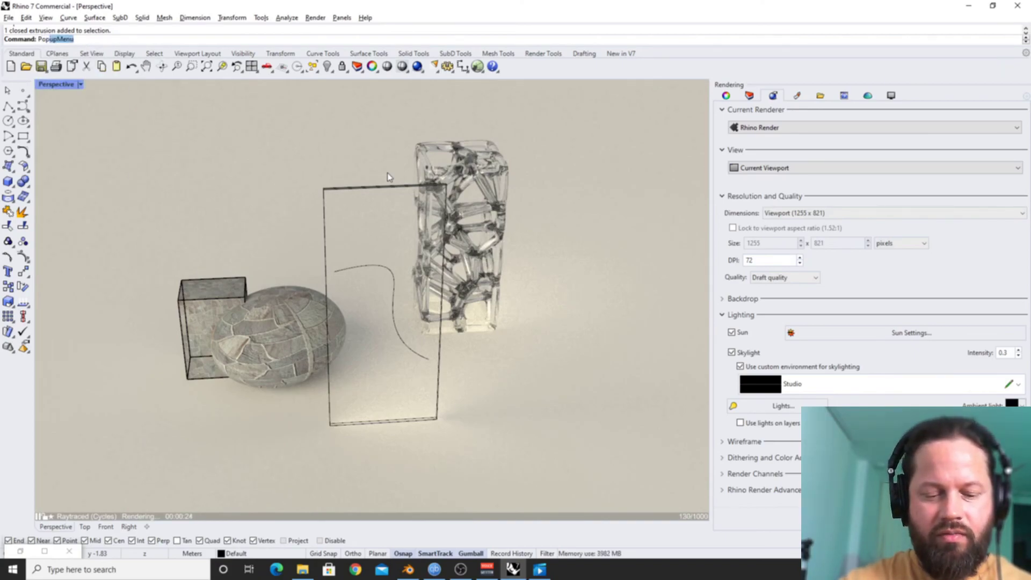
key(BackSpace)
key(BackSpace)
key(BackSpace)
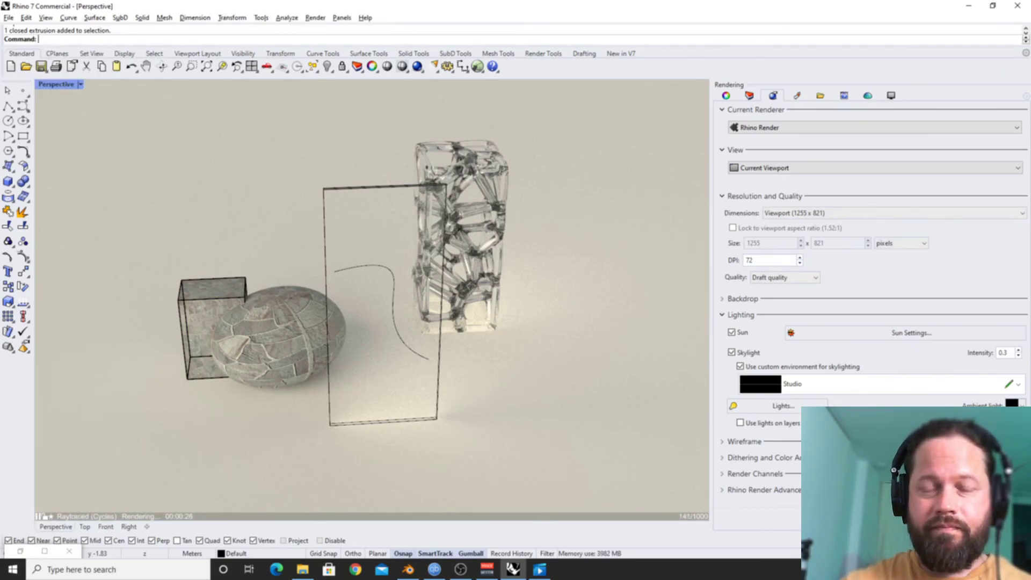
Open the program settings with the Options command and check the OpenGL antialiasing and video hardware information.
text(Op)
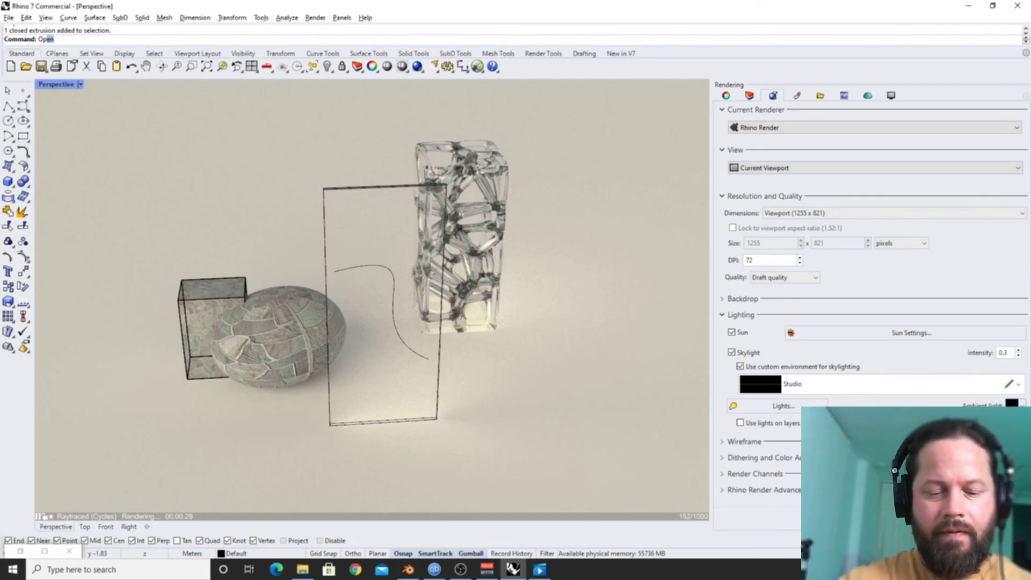
text(tions)
key(Return)
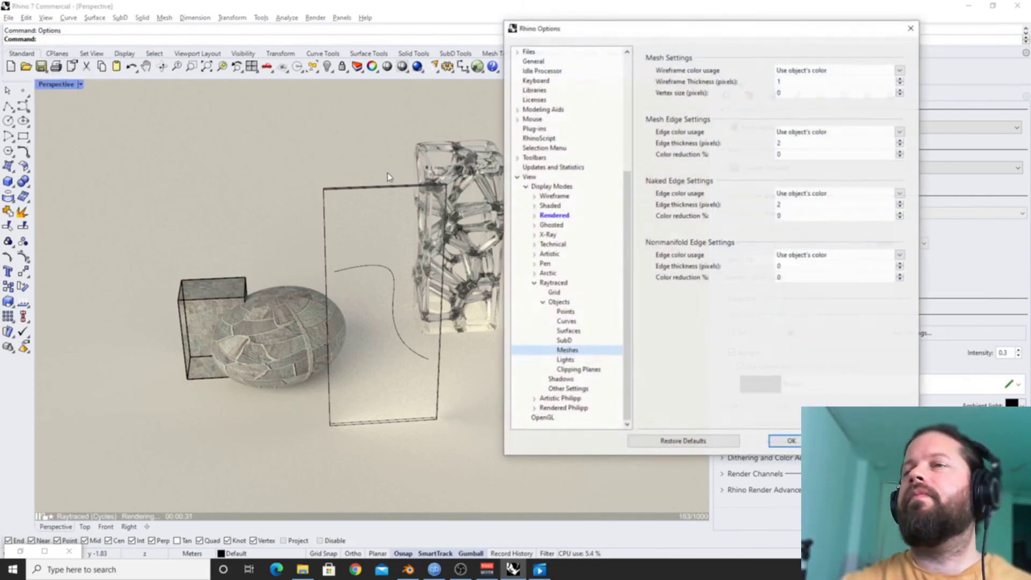
click(547, 419)
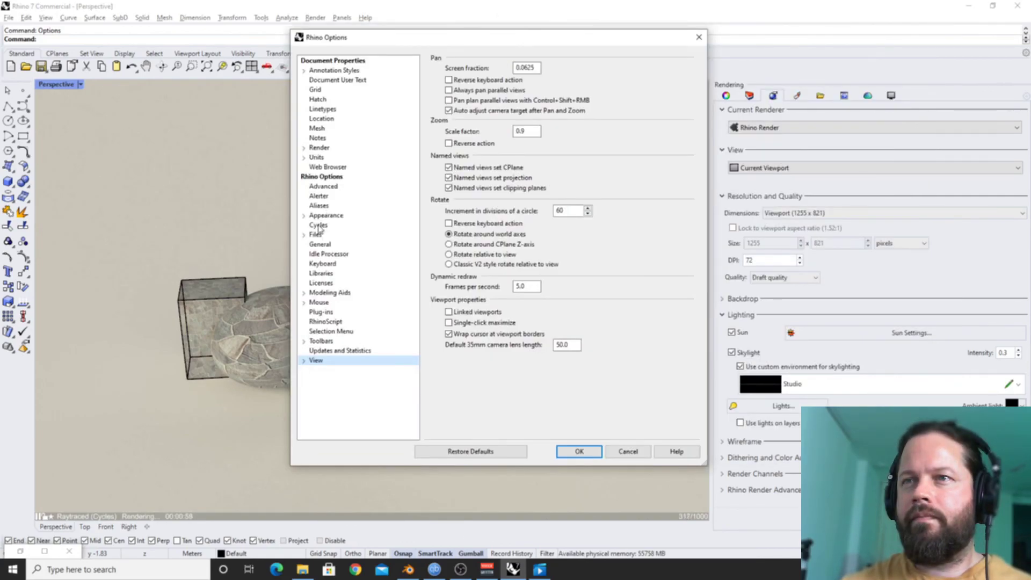
Set the Cycles render device to the GeForce RTX 3070 under Optix and accept the options.
click(319, 225)
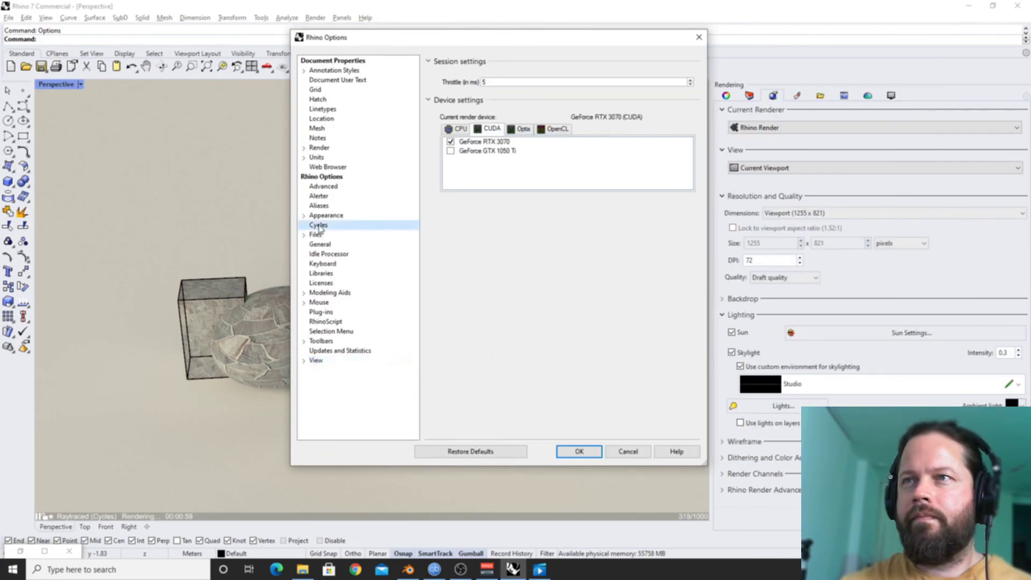
click(321, 216)
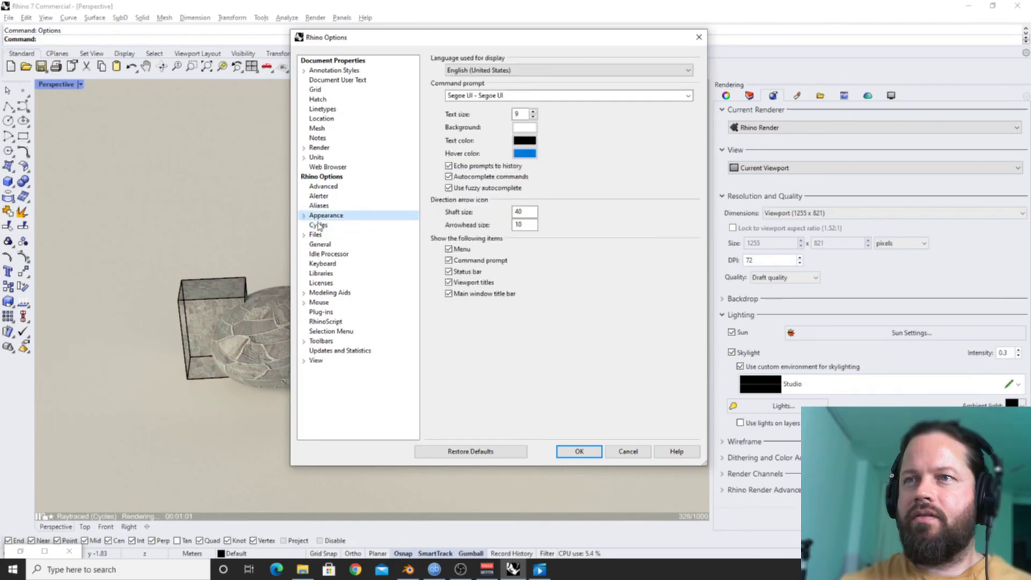
click(319, 224)
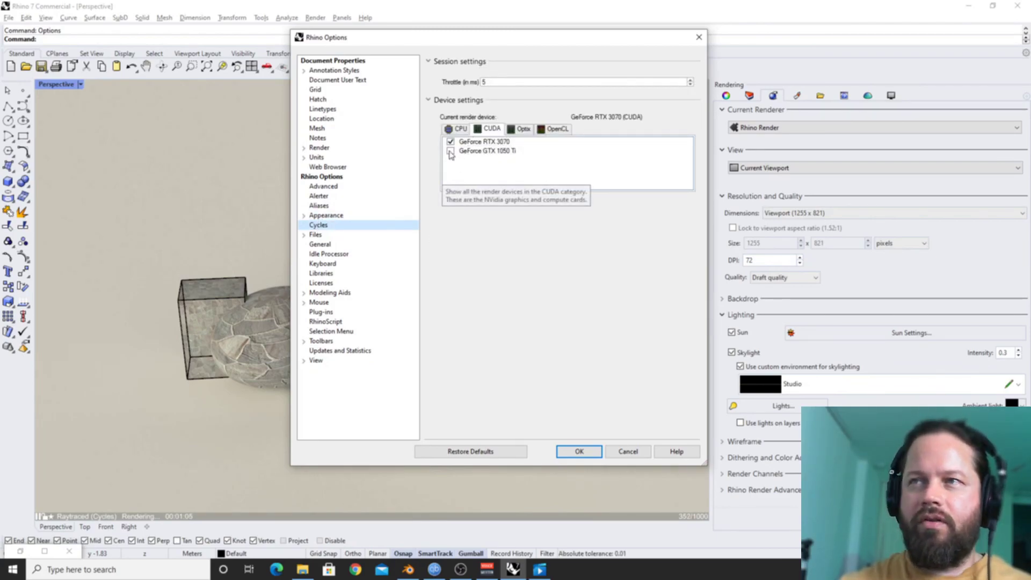
click(520, 130)
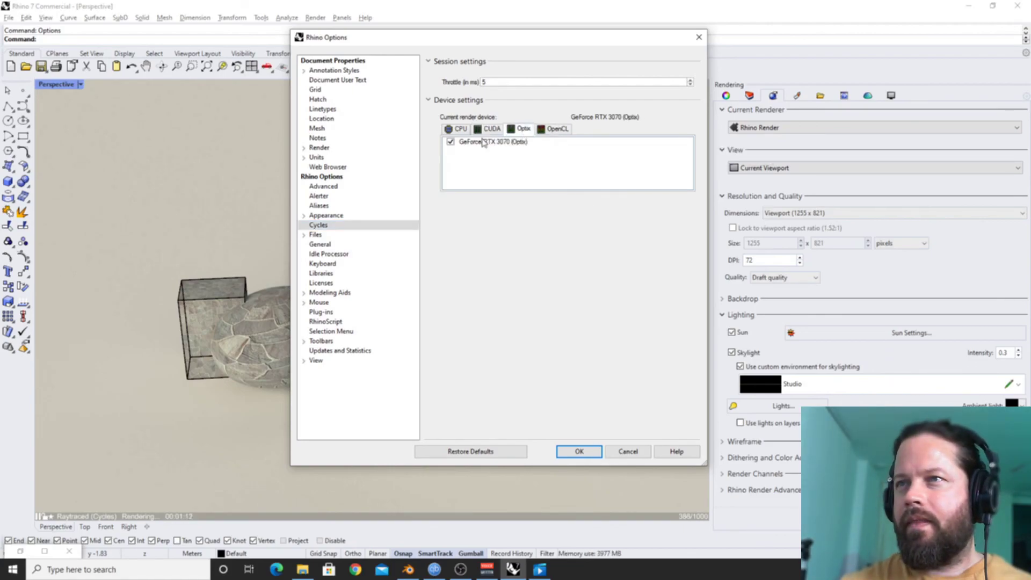
click(580, 451)
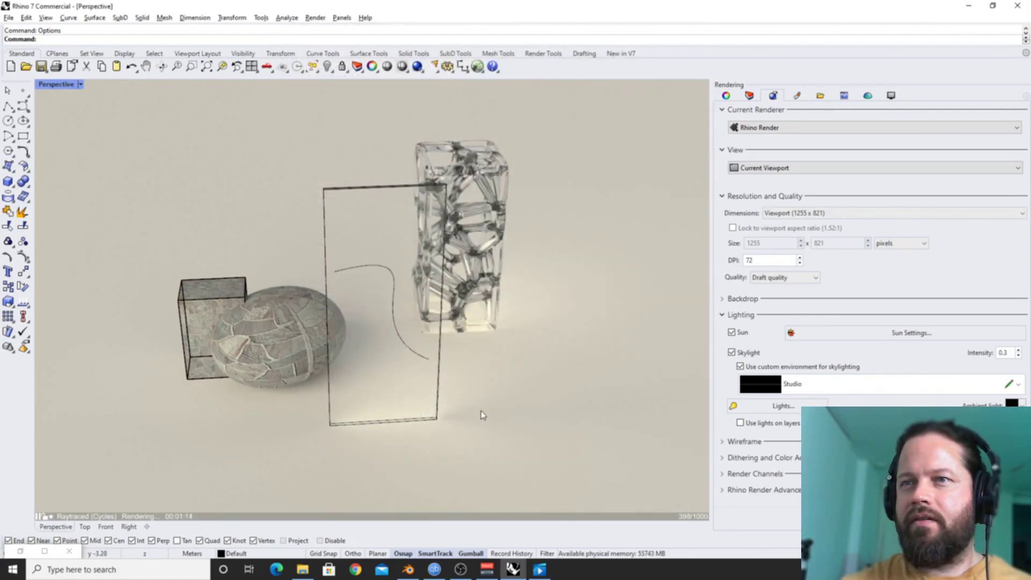
right_drag(486, 392, 261, 352)
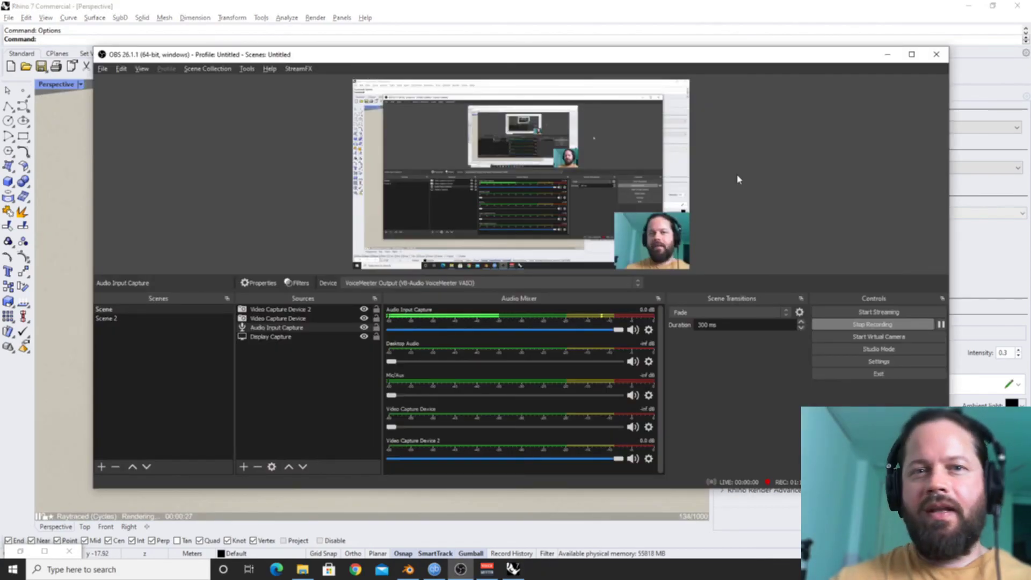
click(887, 54)
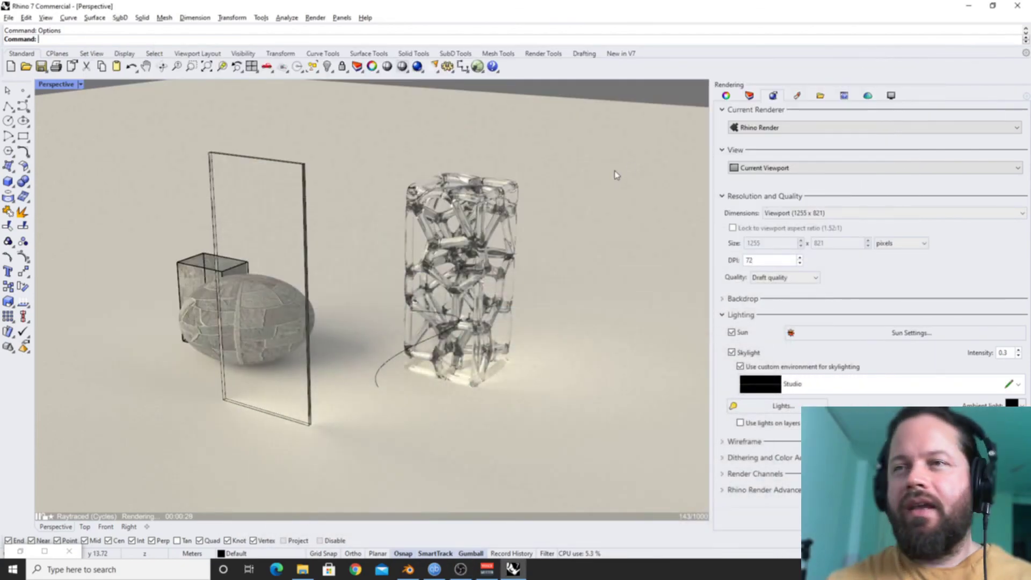